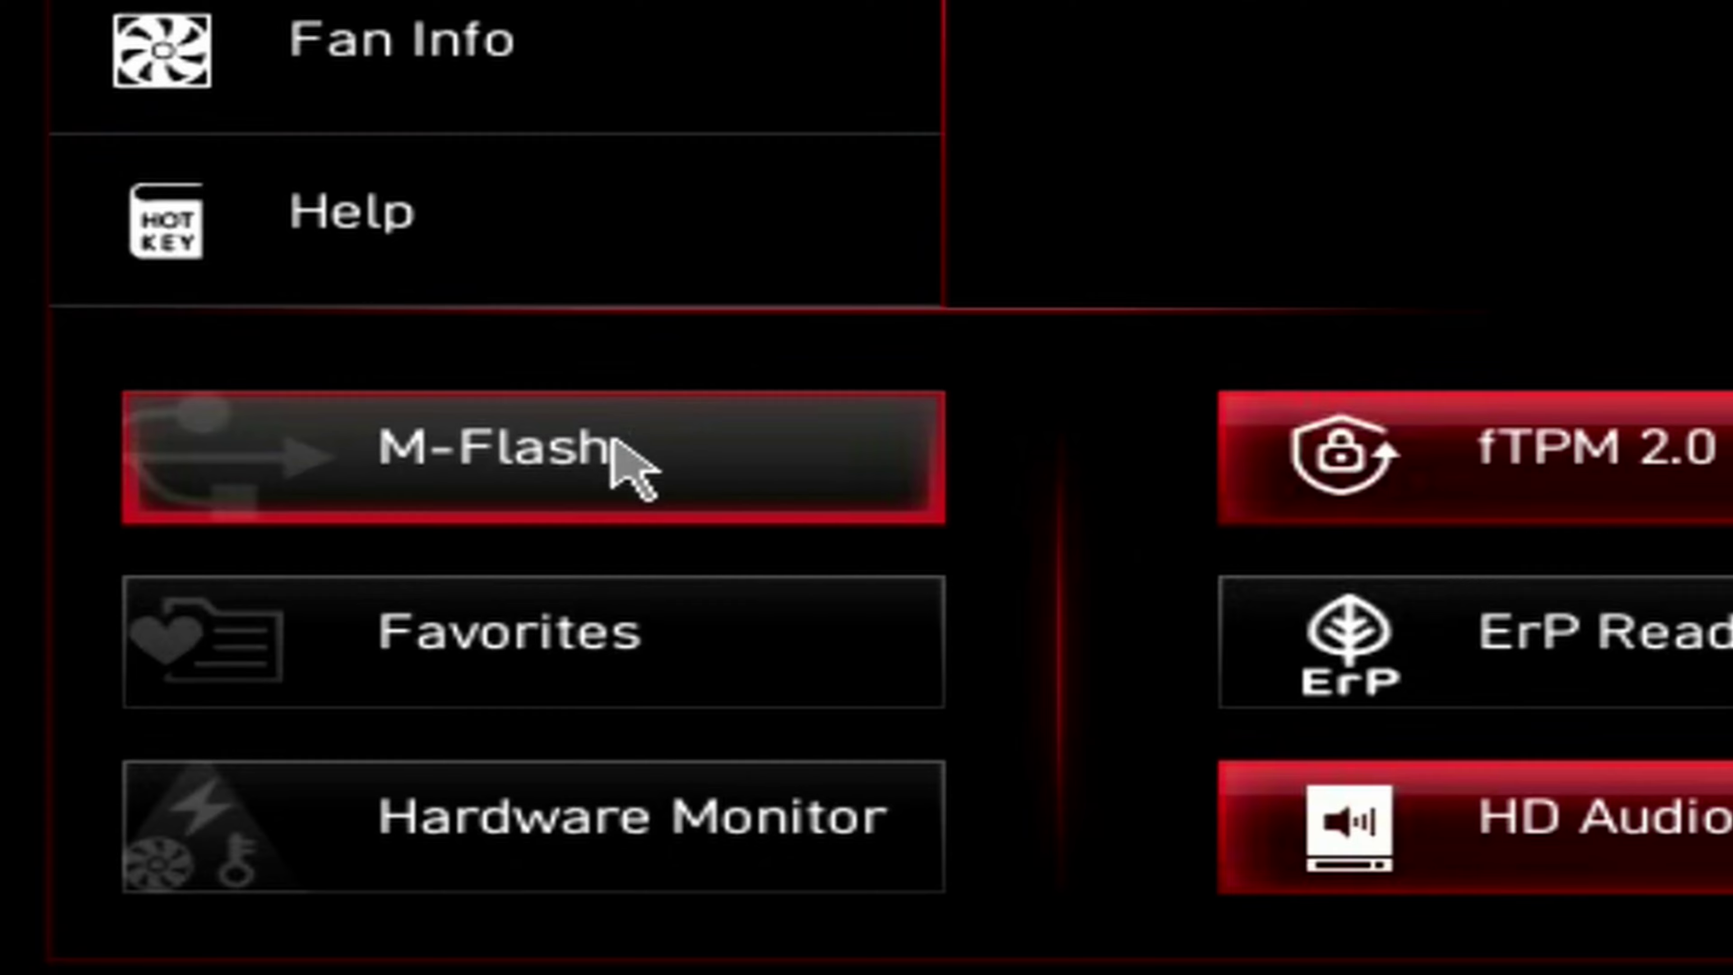
# Reboot the system into M-Flash mode and refresh the list of drives
pyautogui.click(619, 456)
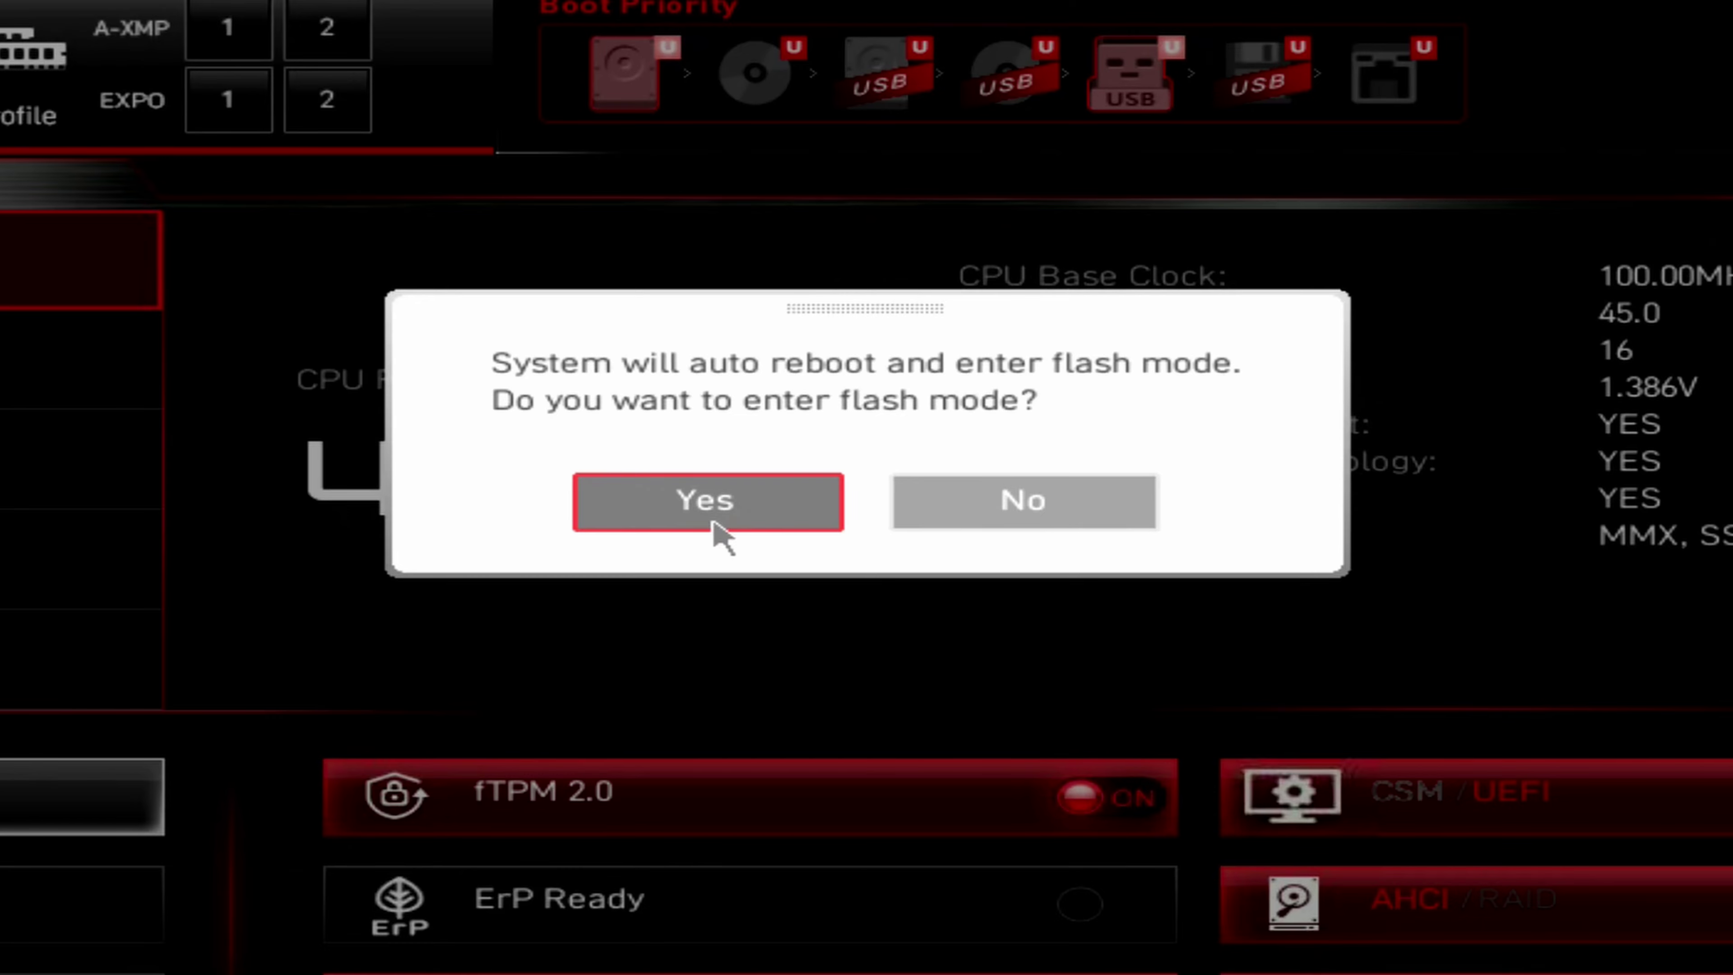
pyautogui.click(711, 523)
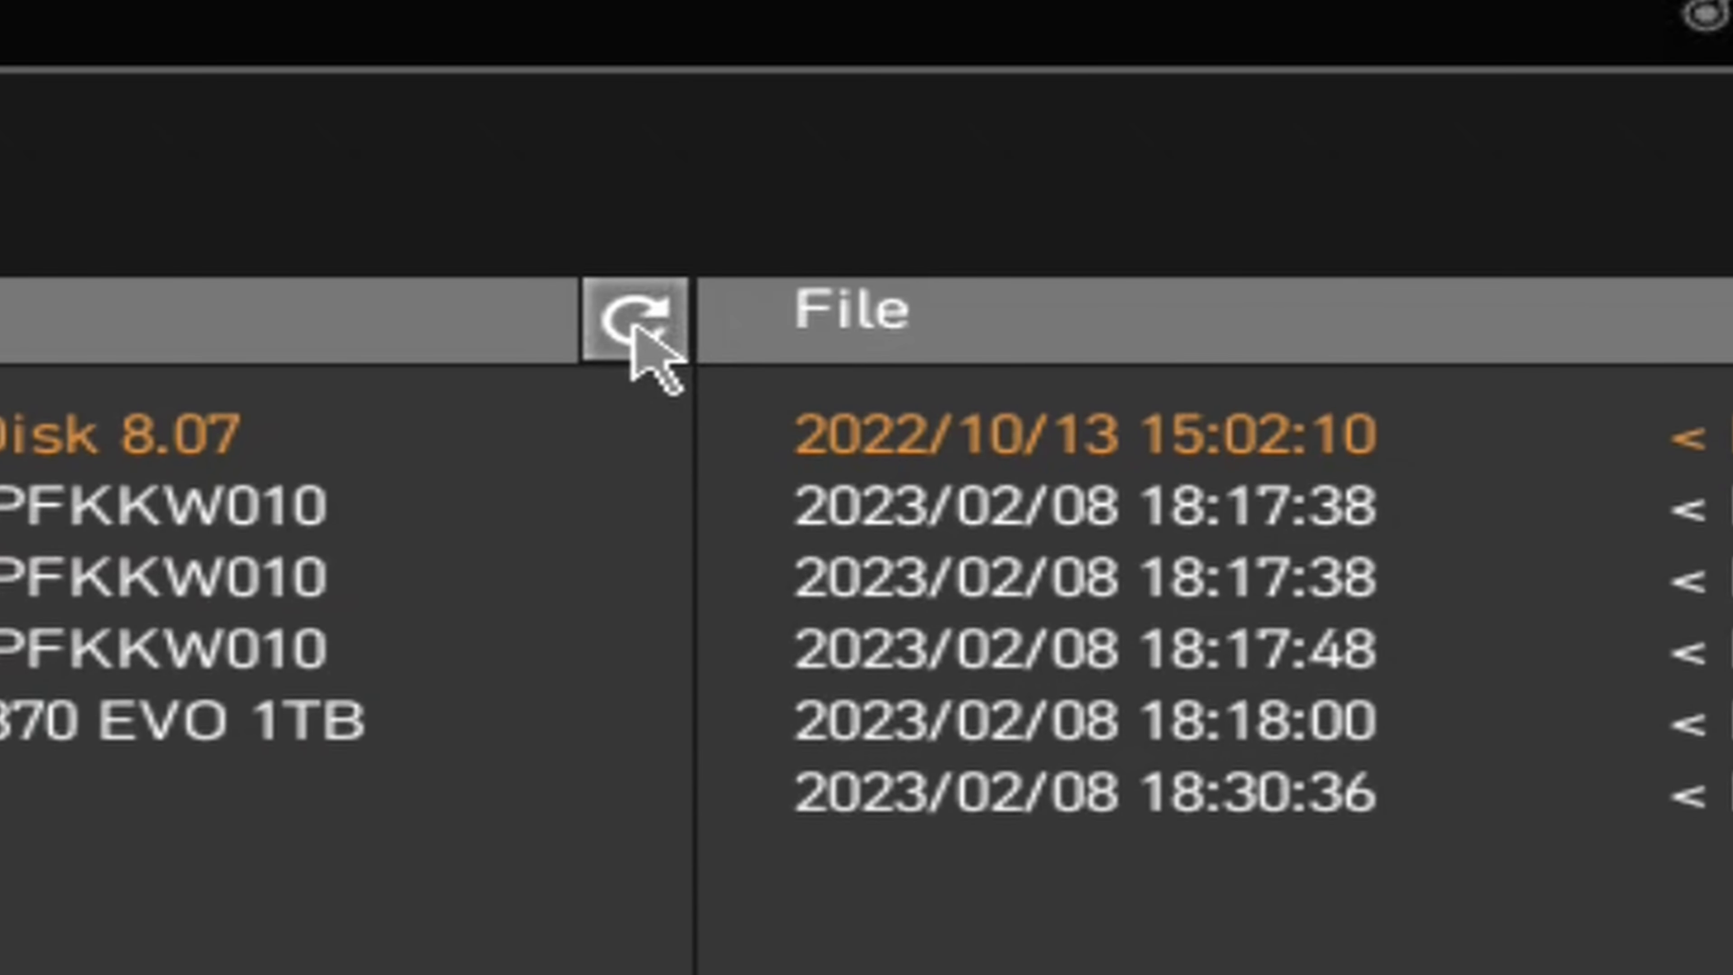
pyautogui.click(633, 327)
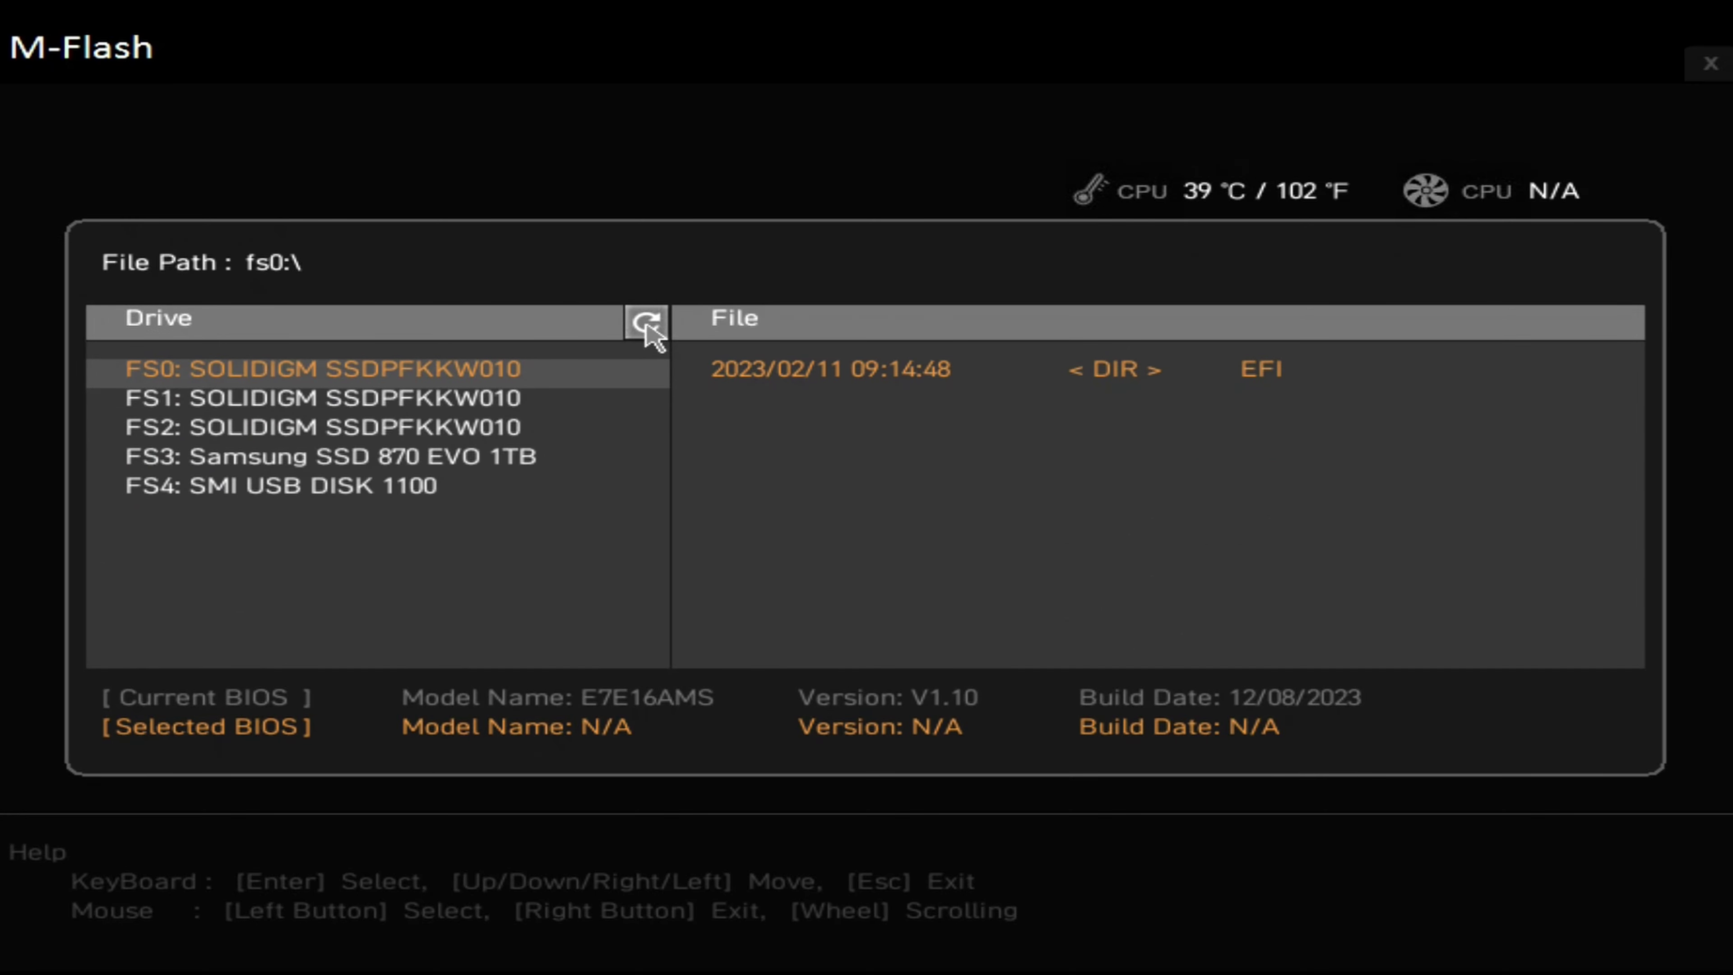
# Flash the BIOS with E7E16AMS.171 from the 7E16v171 folder on the SMI USB DISK 1100 drive
pyautogui.click(300, 504)
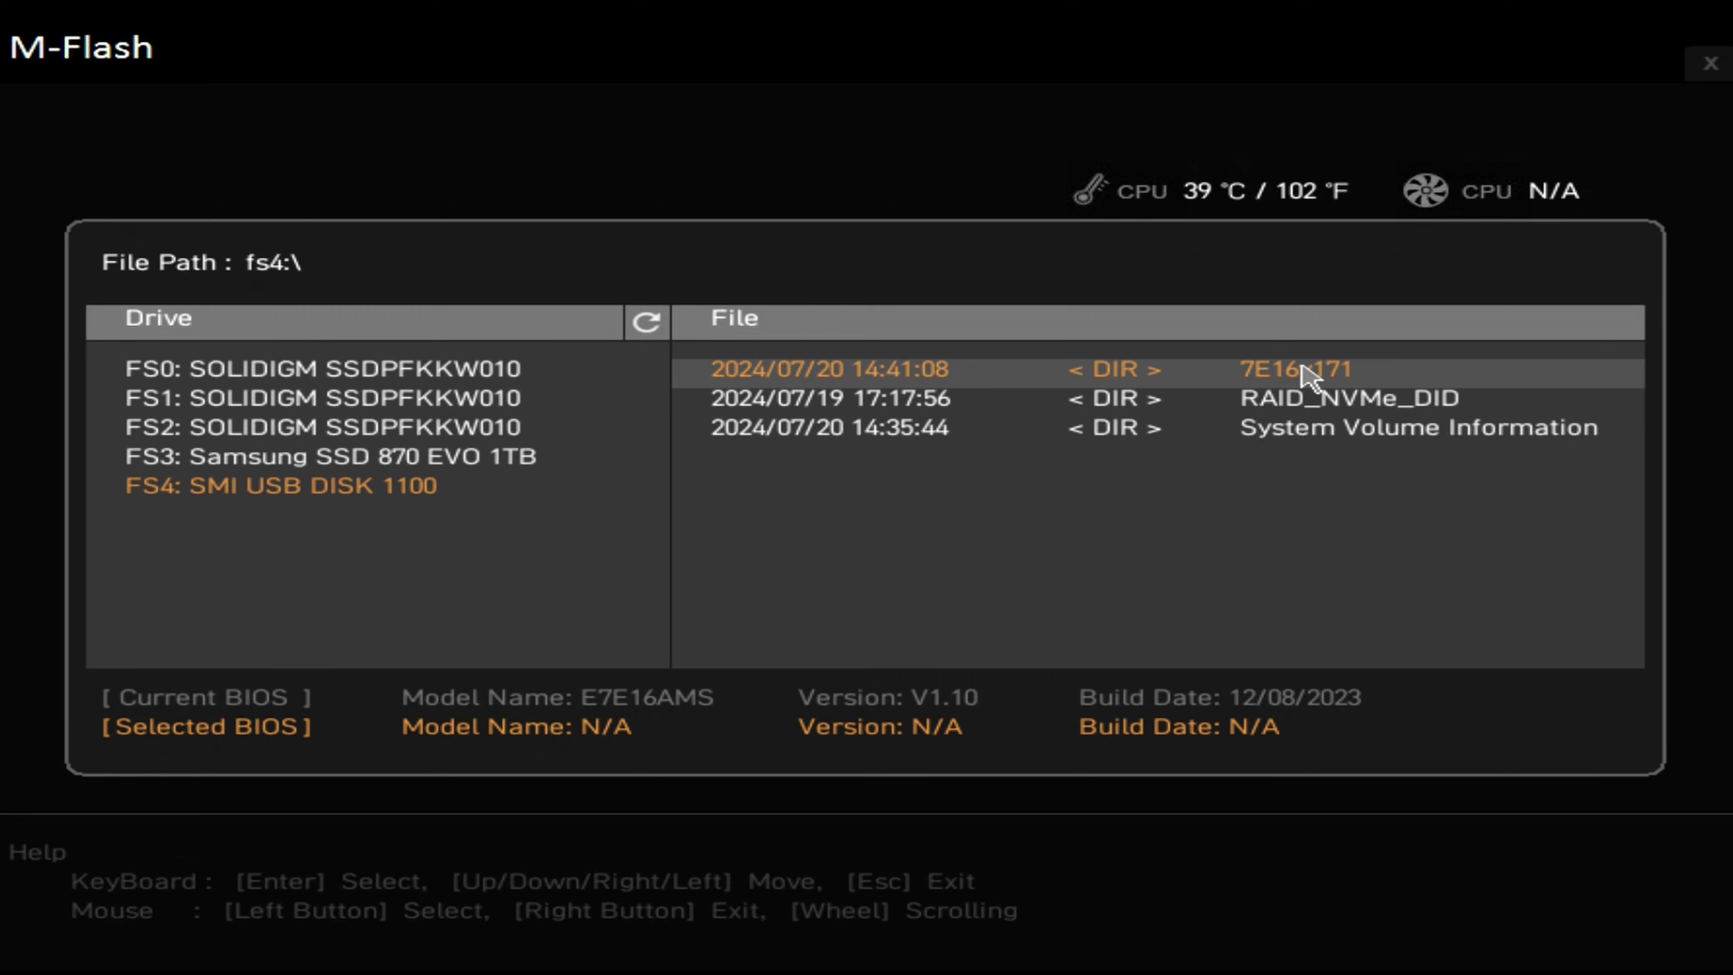
pyautogui.click(1334, 376)
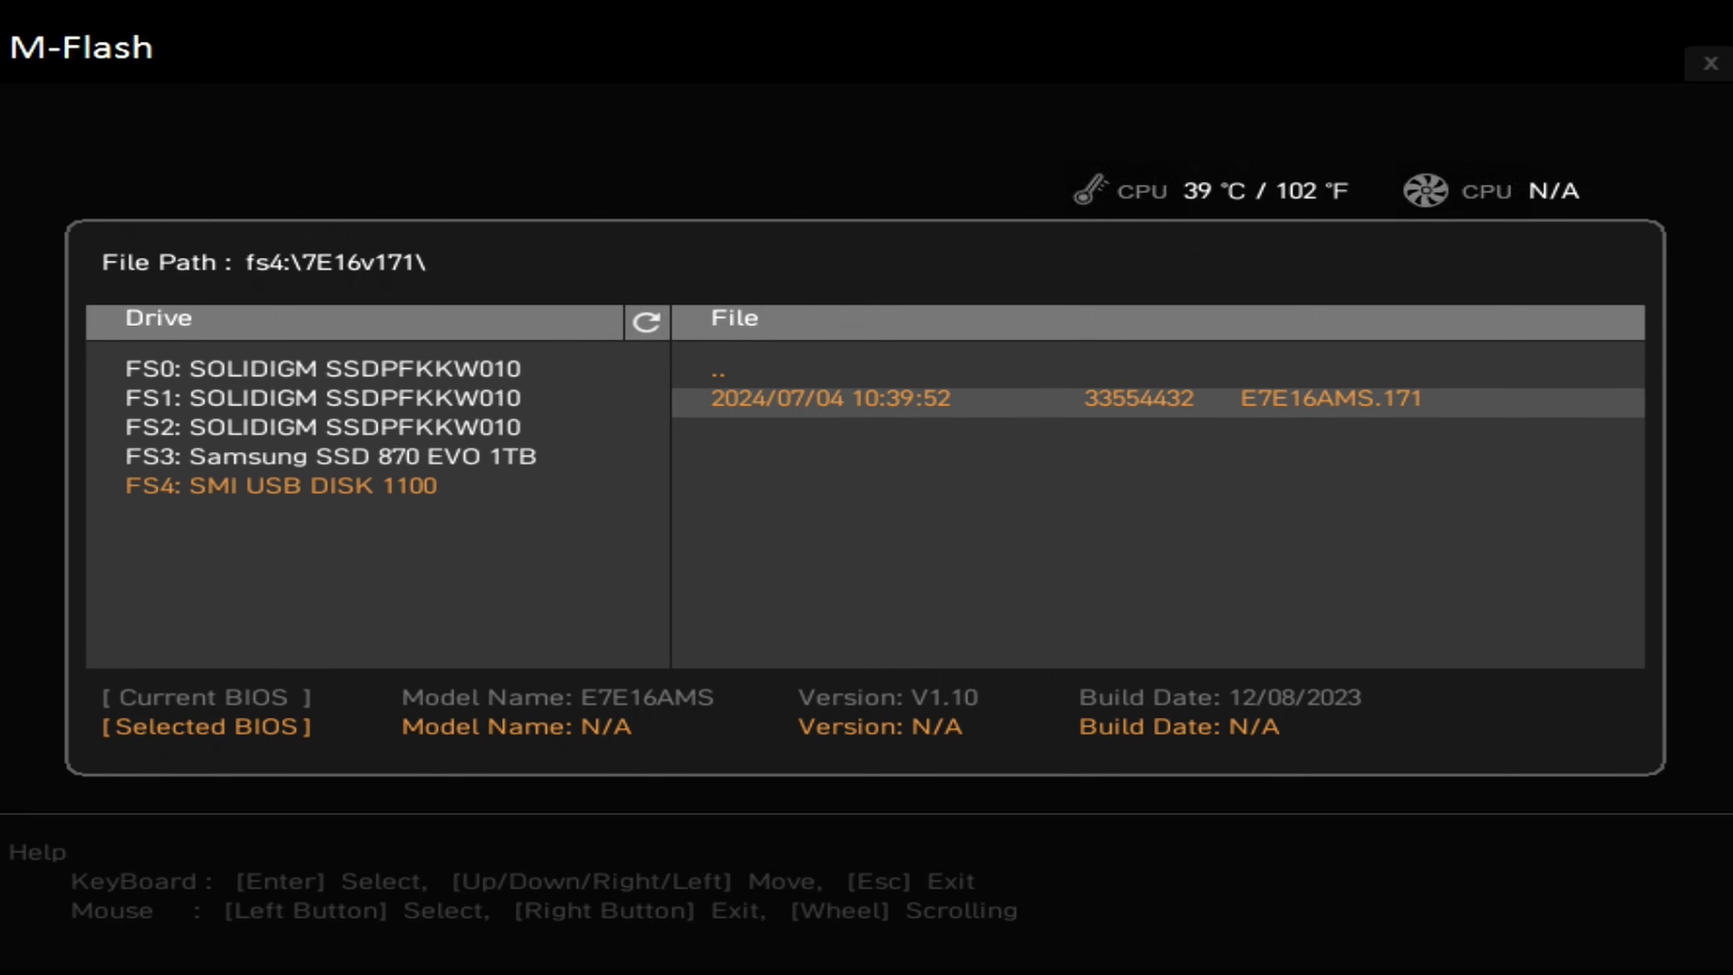
pyautogui.press('Return')
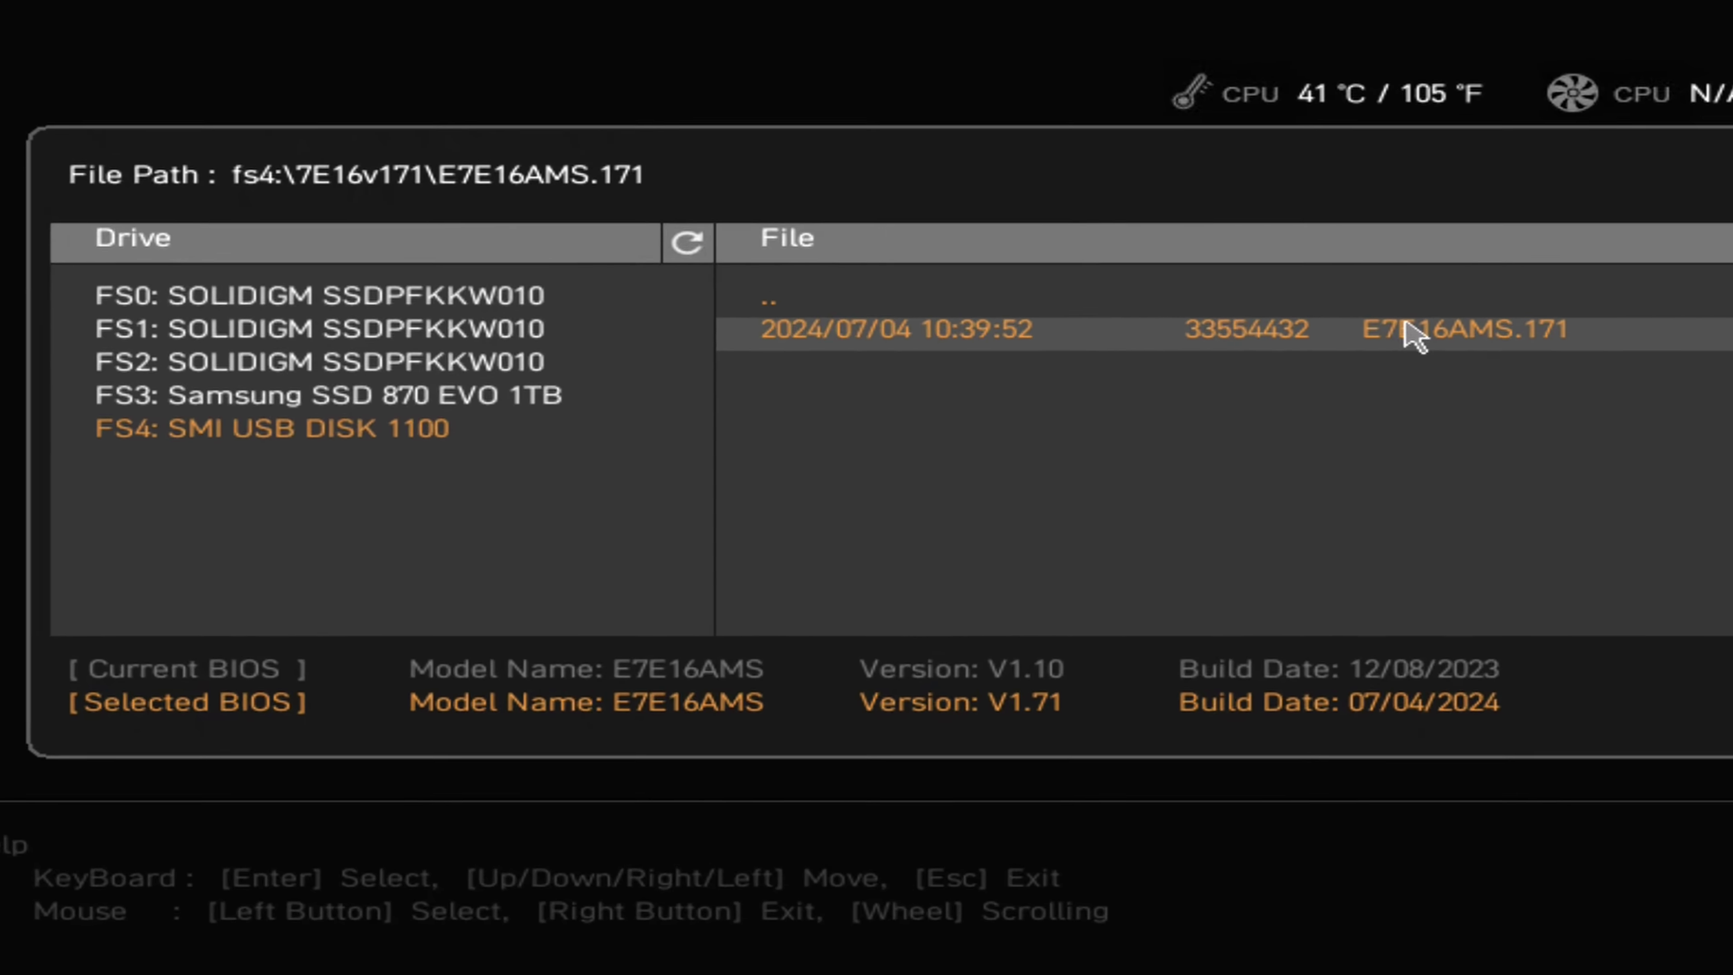
pyautogui.click(1286, 402)
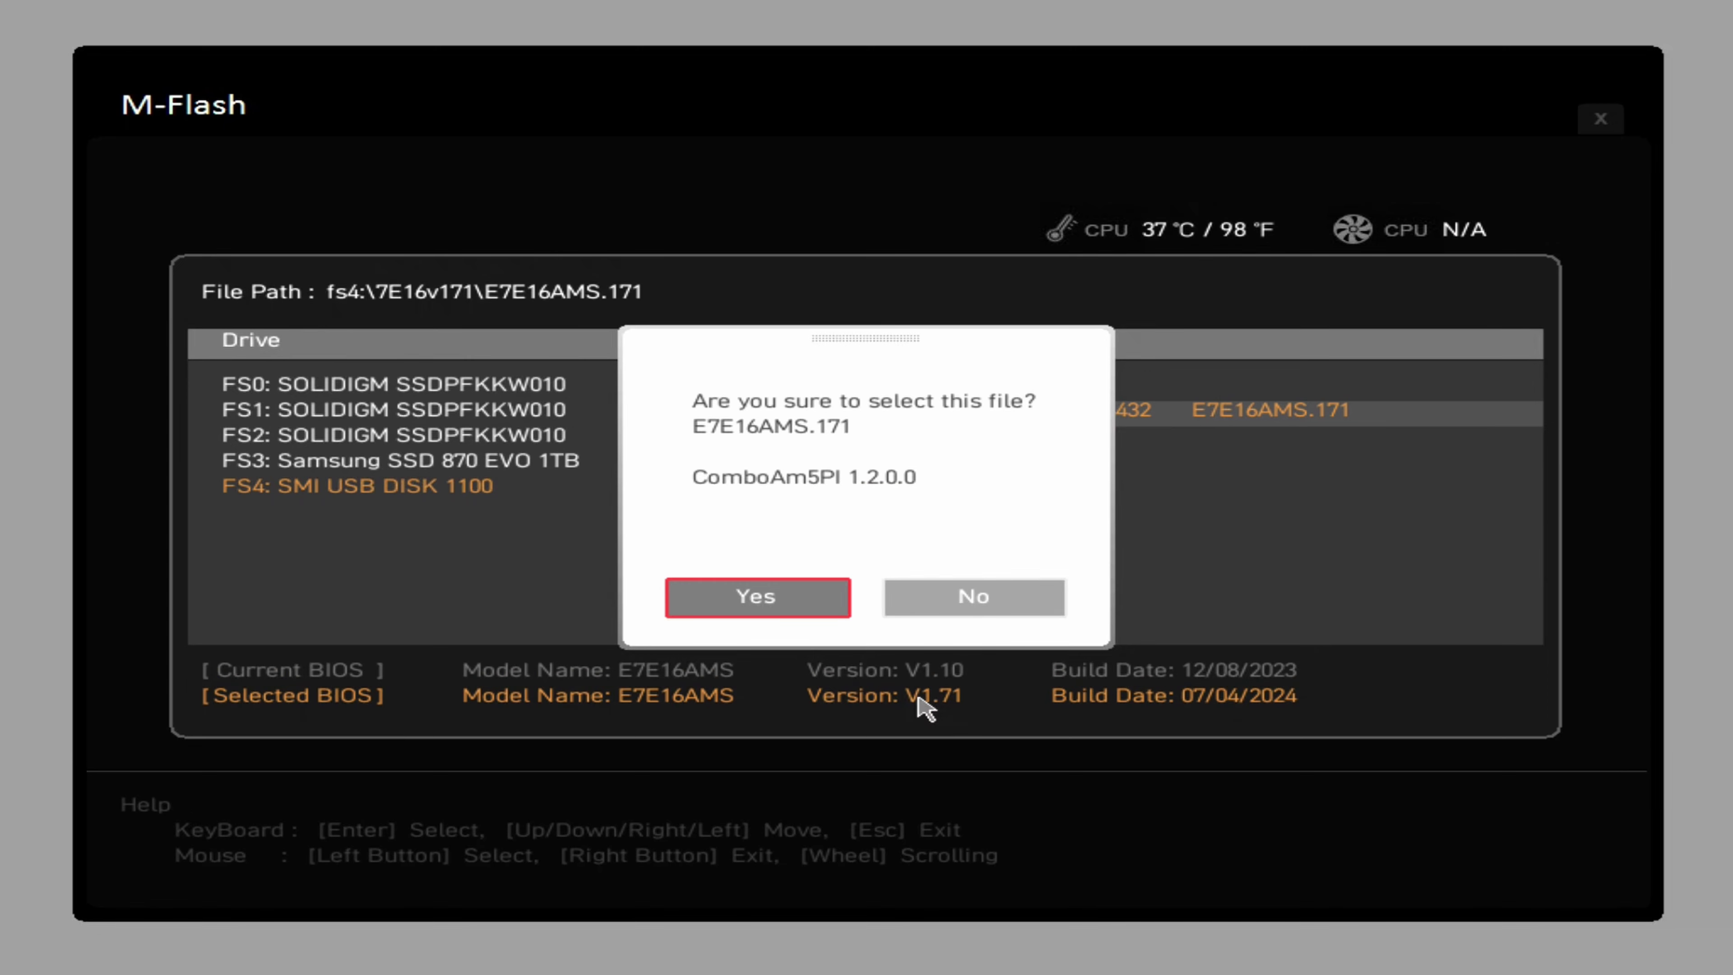
pyautogui.click(689, 586)
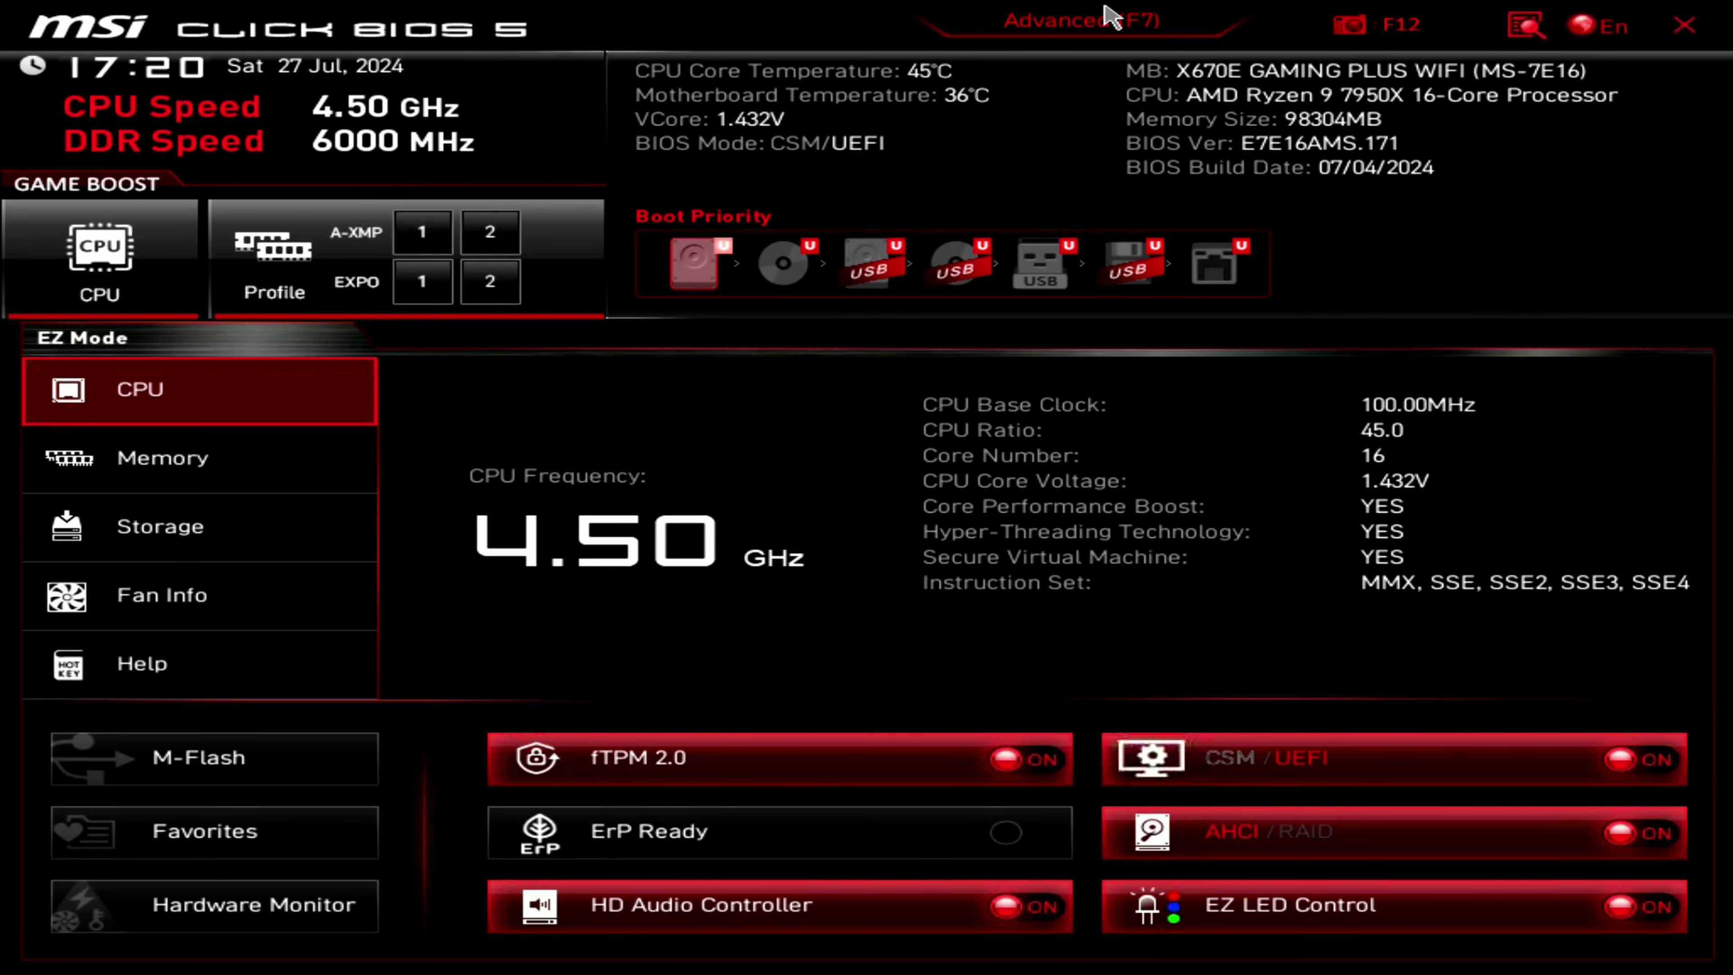
# Load the optimized defaults and switch the BIOS from EZ Mode to Advanced mode
pyautogui.press('F6')
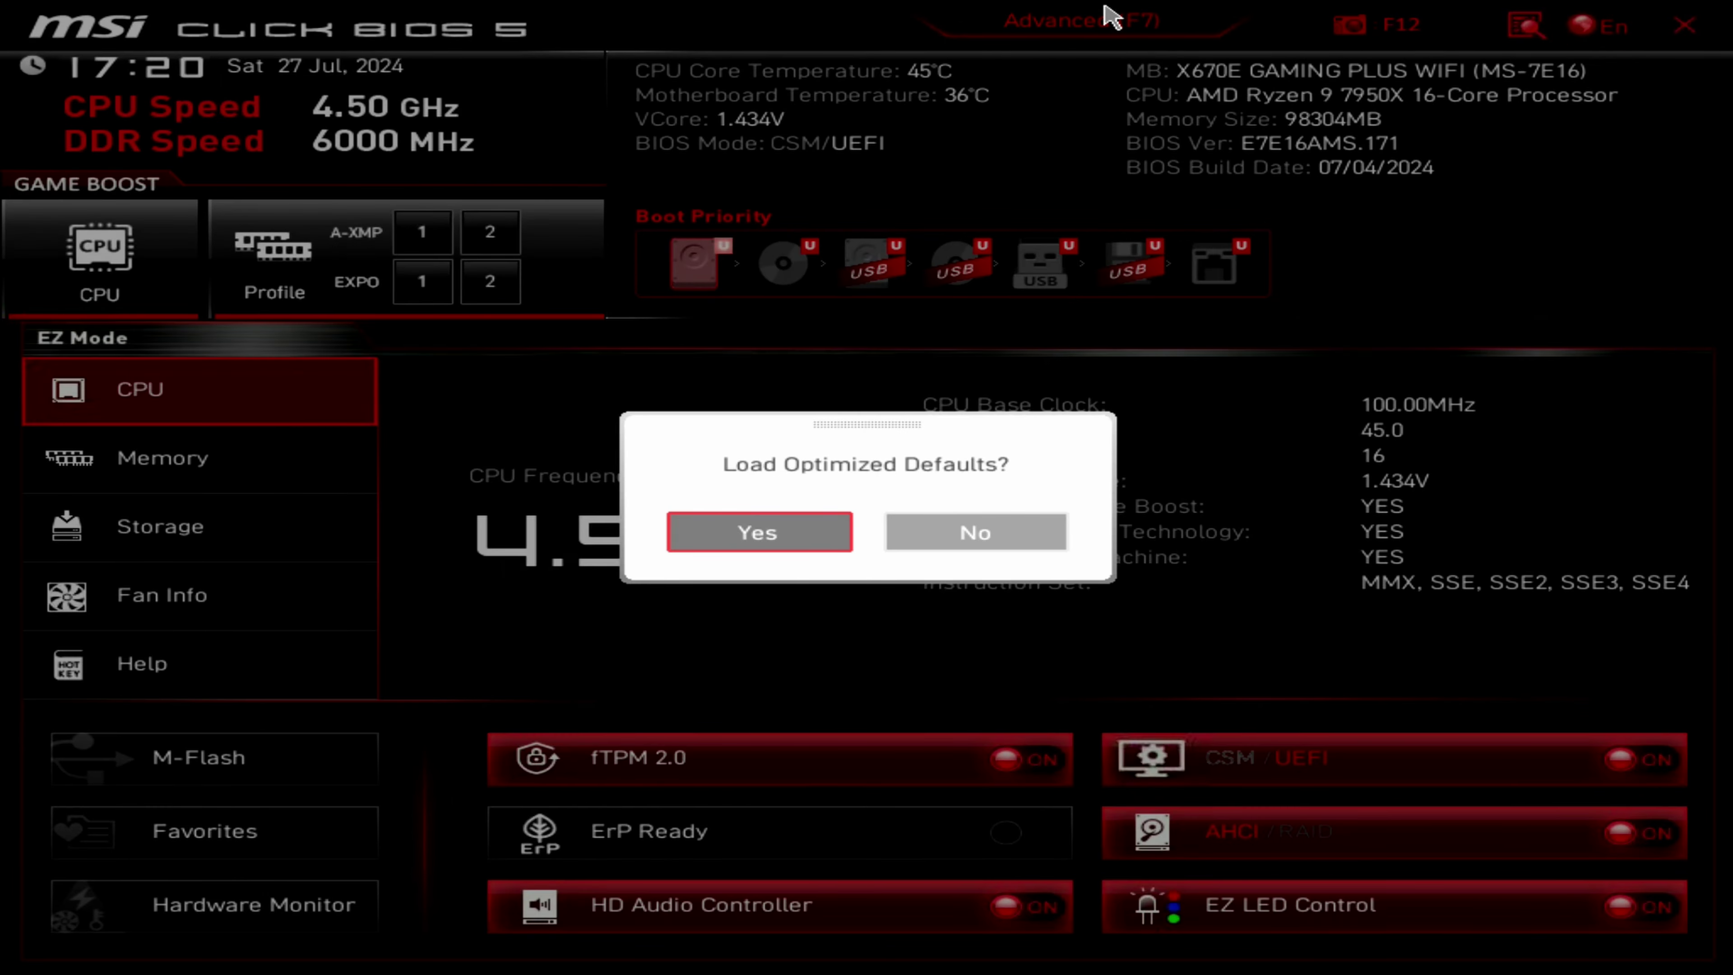
pyautogui.press('Return')
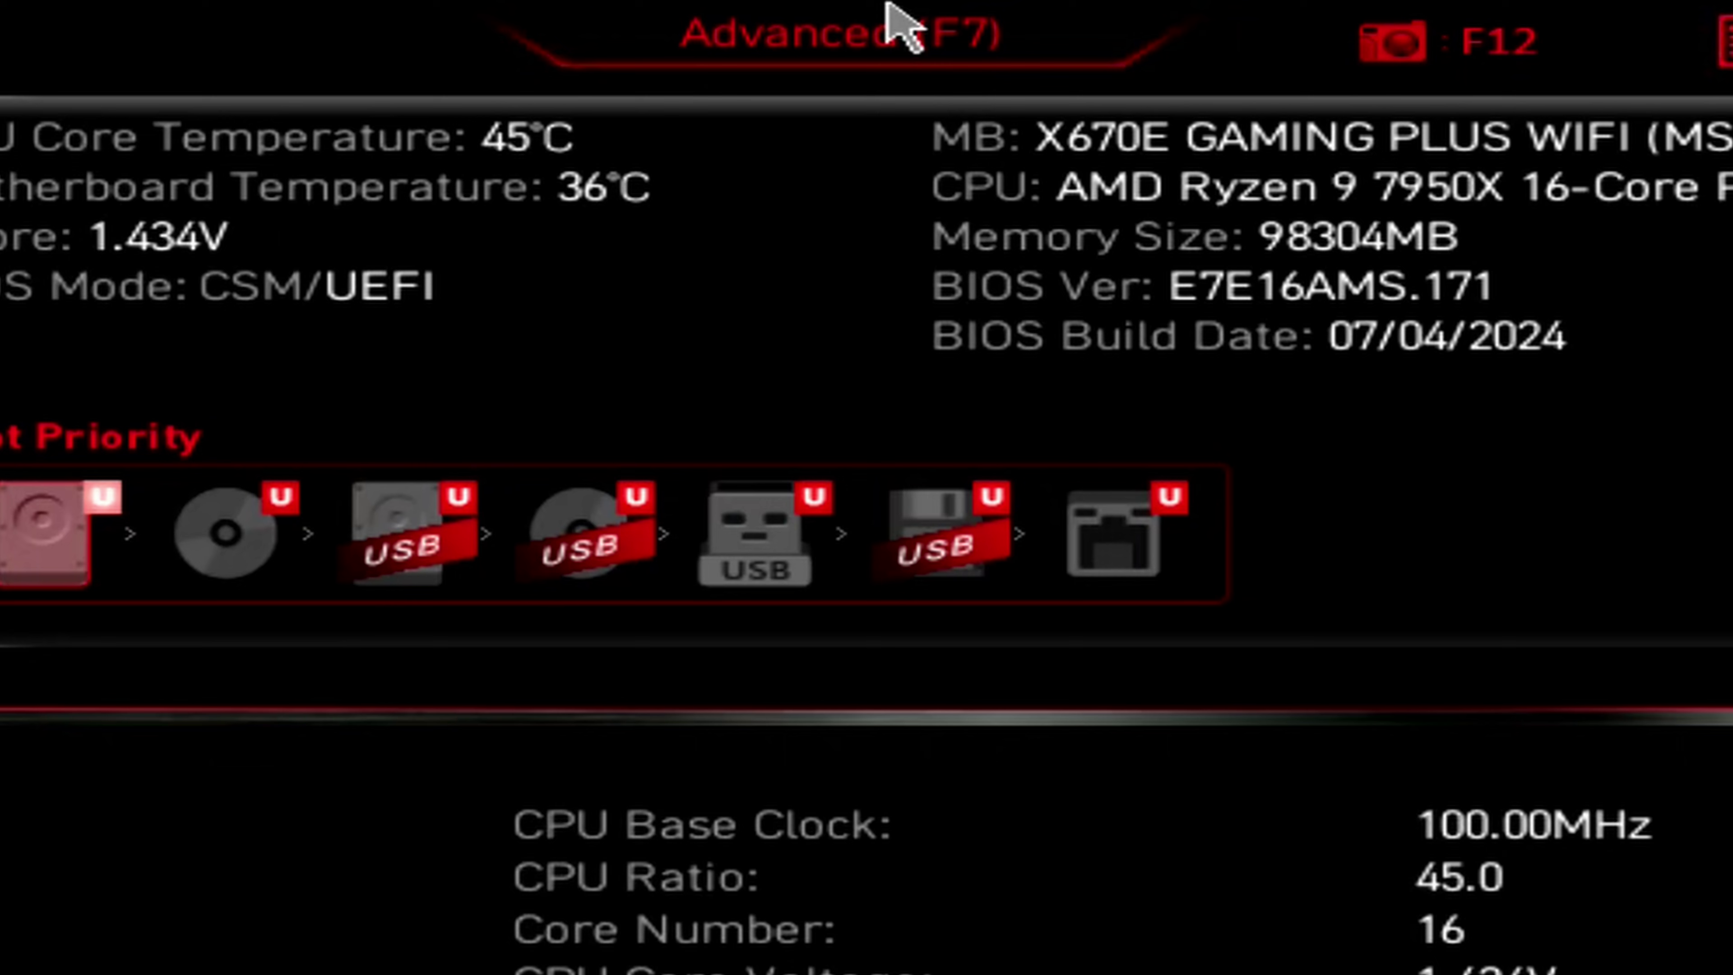
pyautogui.click(779, 62)
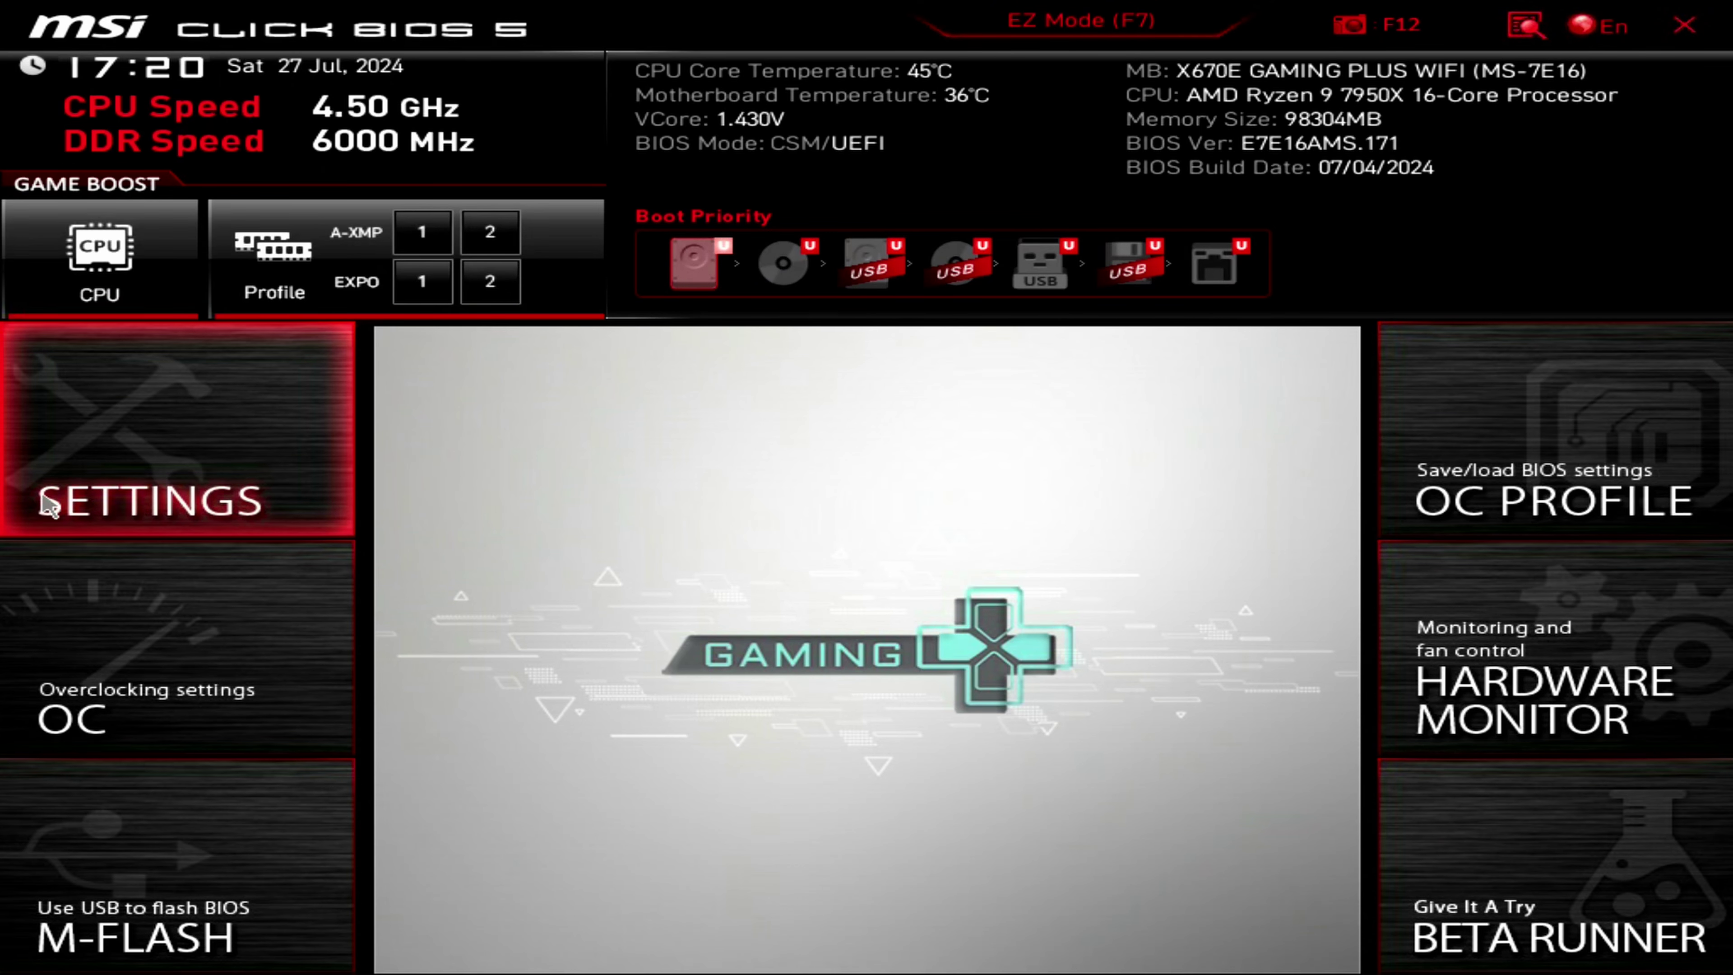
# Examine the date, time, installed drives and BIOS information in the System Status settings
pyautogui.click(23, 500)
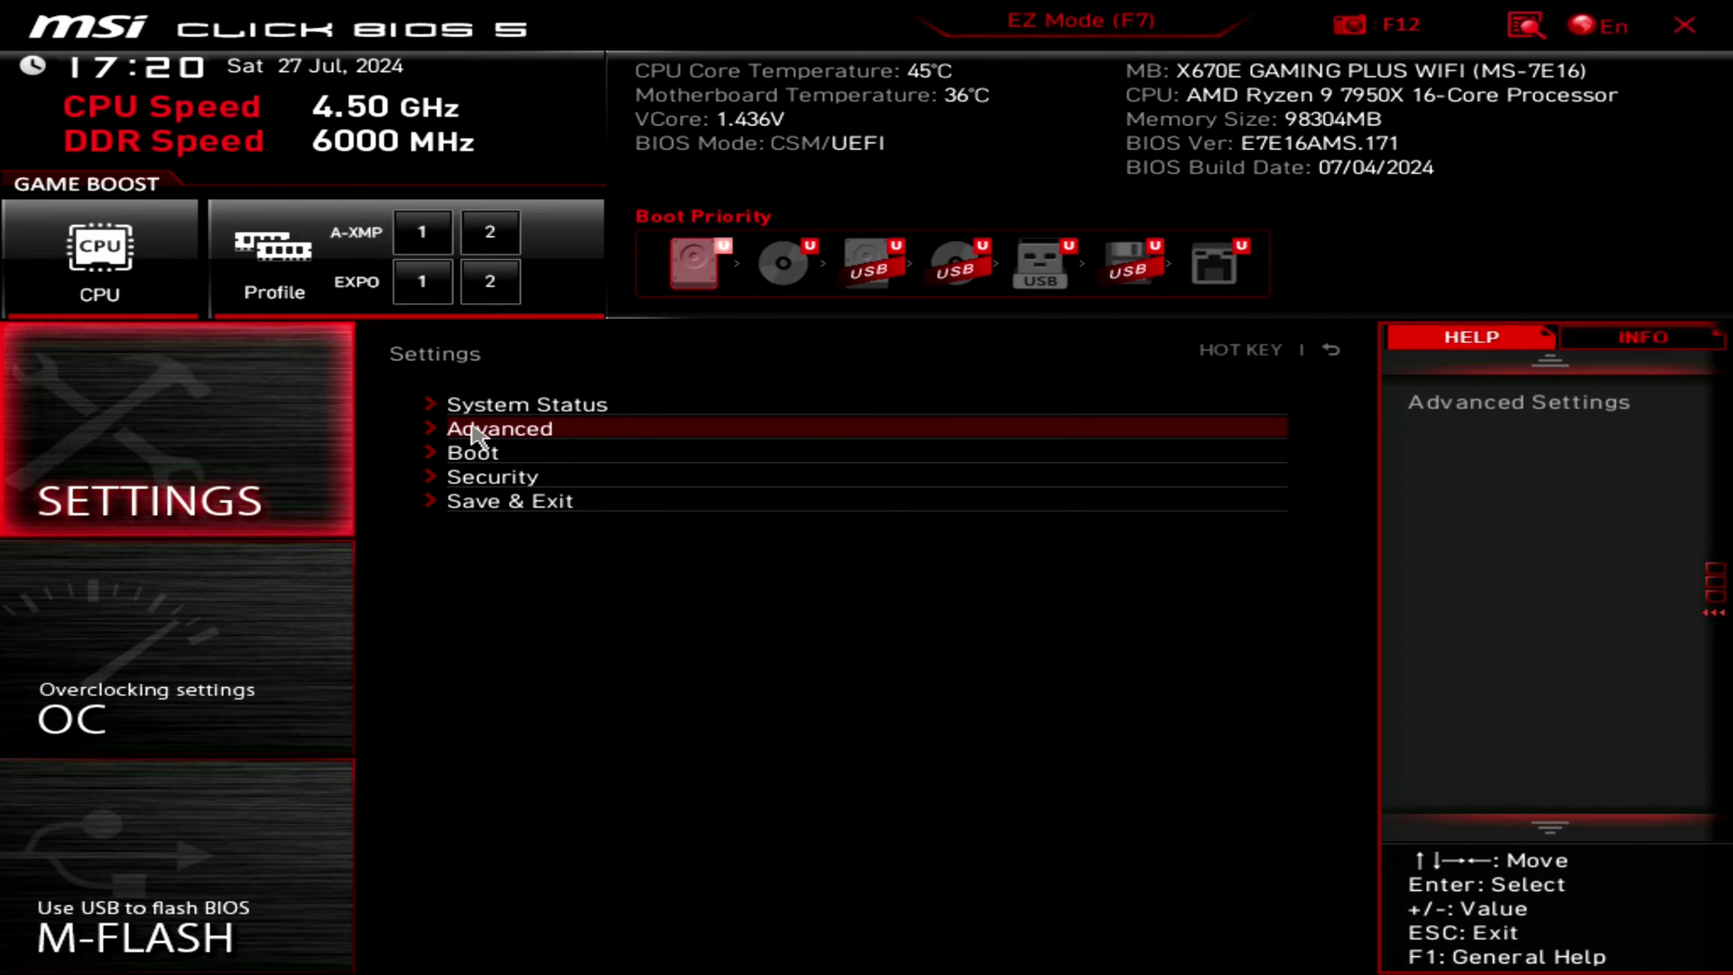
pyautogui.click(546, 403)
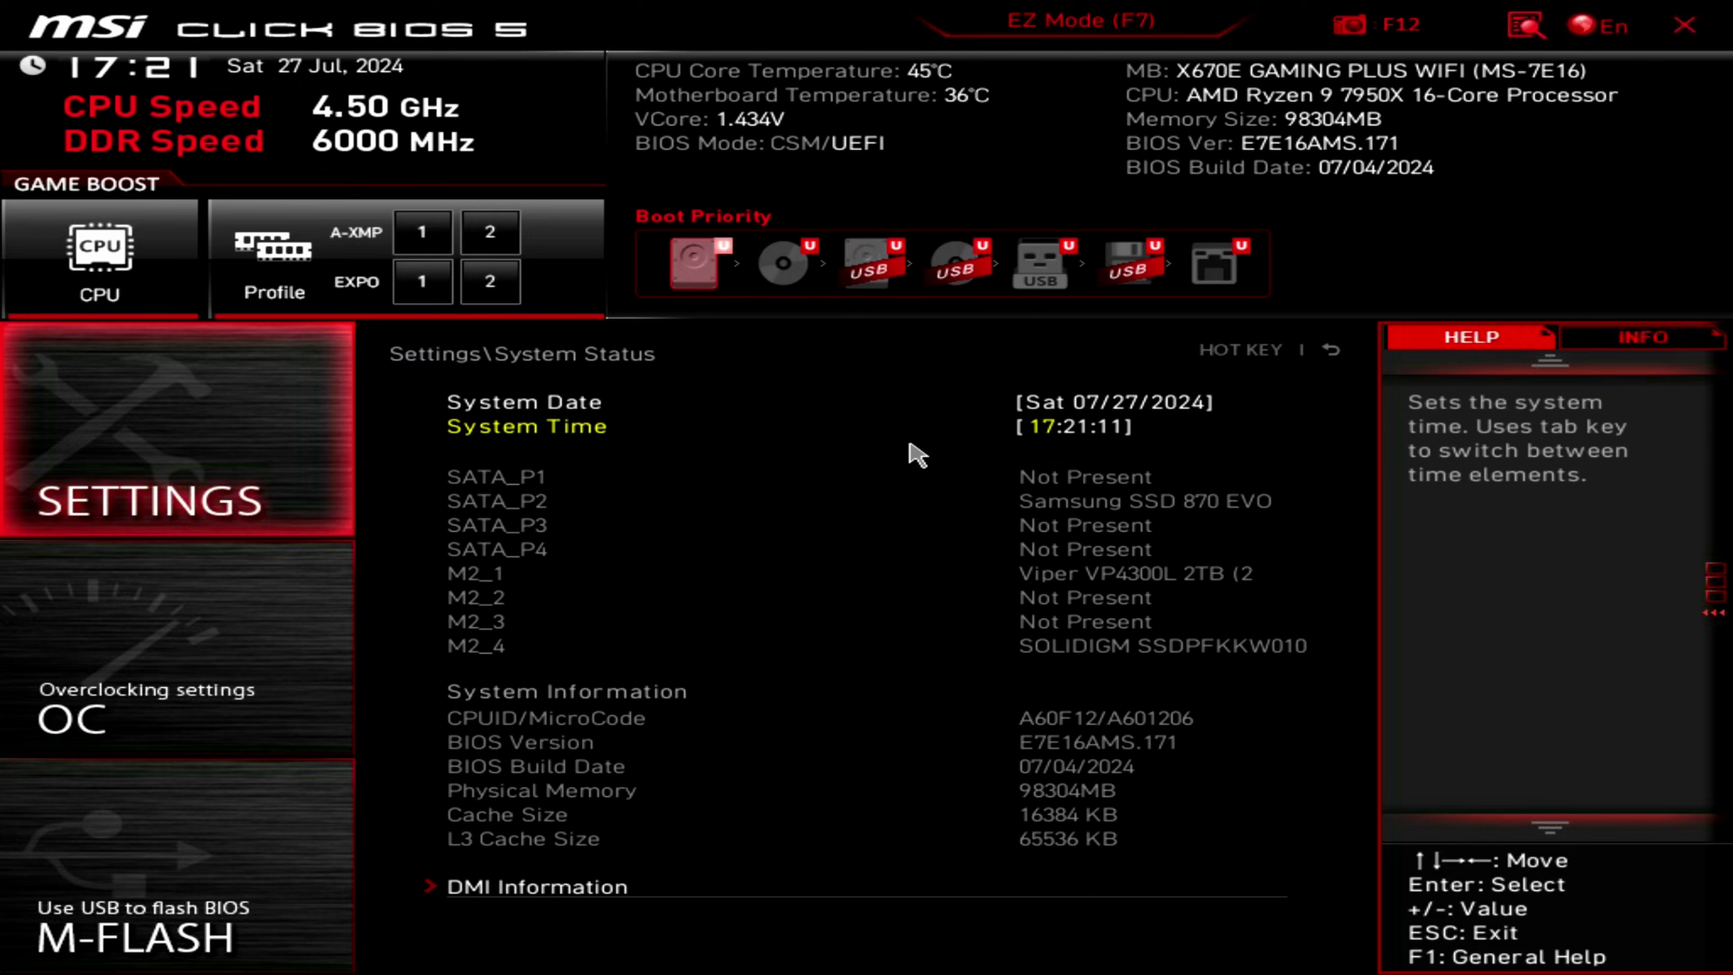
pyautogui.click(109, 481)
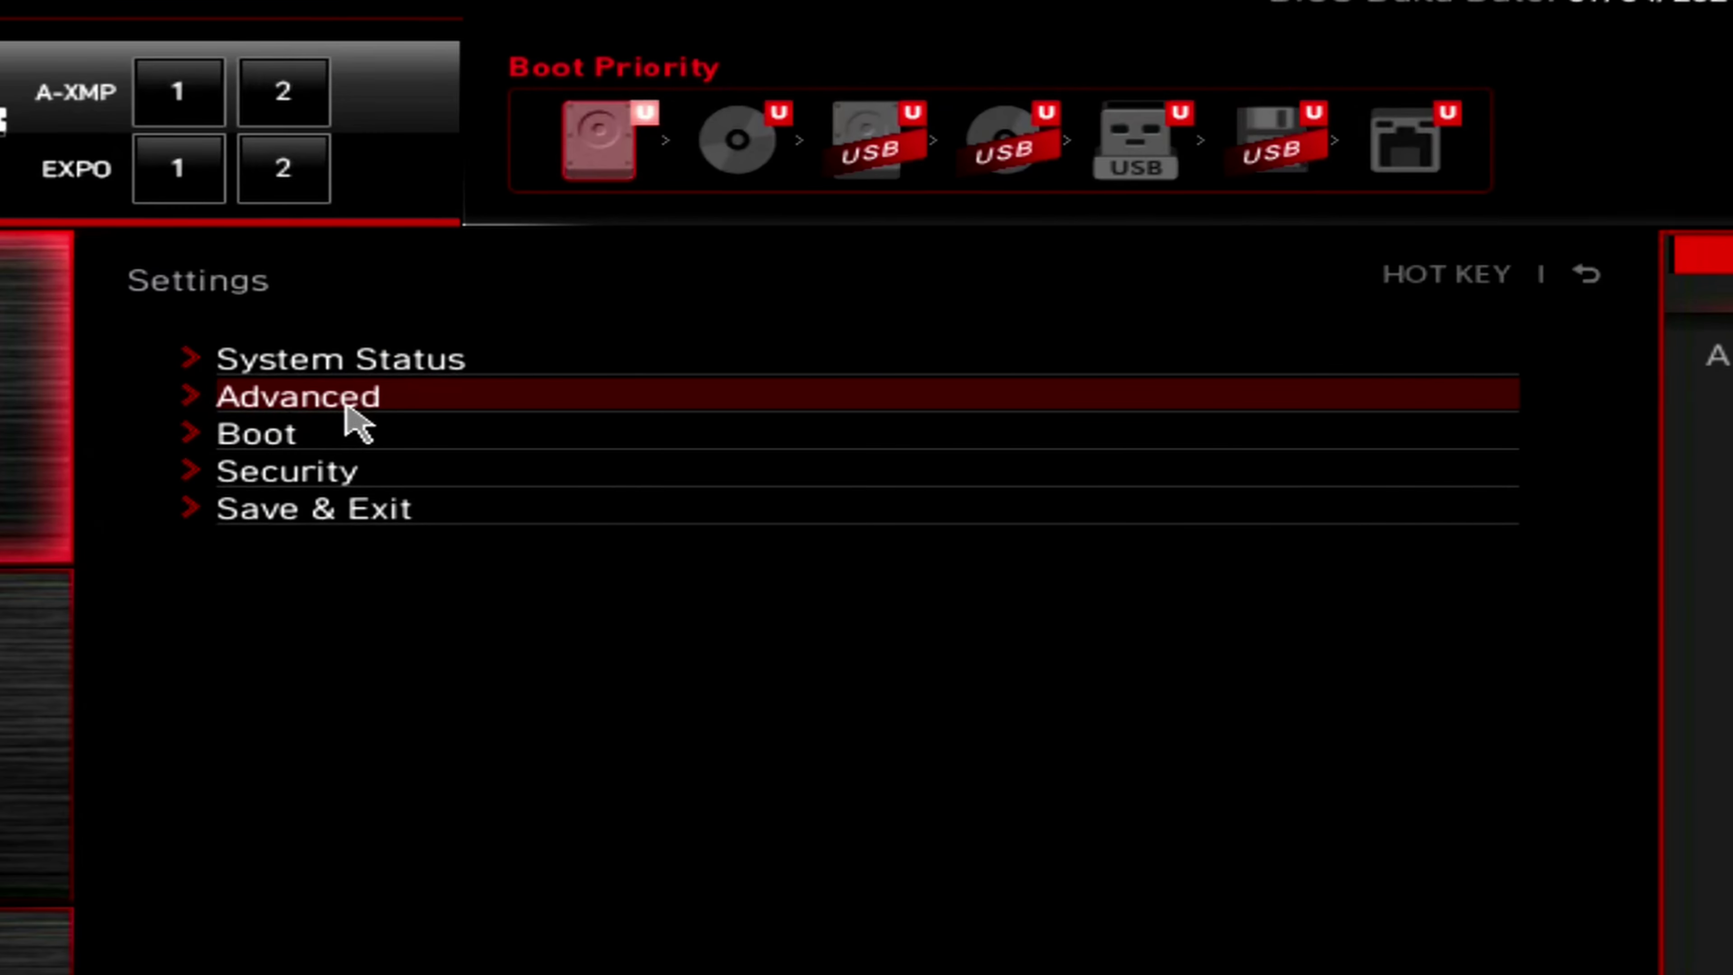
# Check the Re-Size BAR Support setting in the advanced PCIe/PCI Subsystem Settings
pyautogui.click(356, 403)
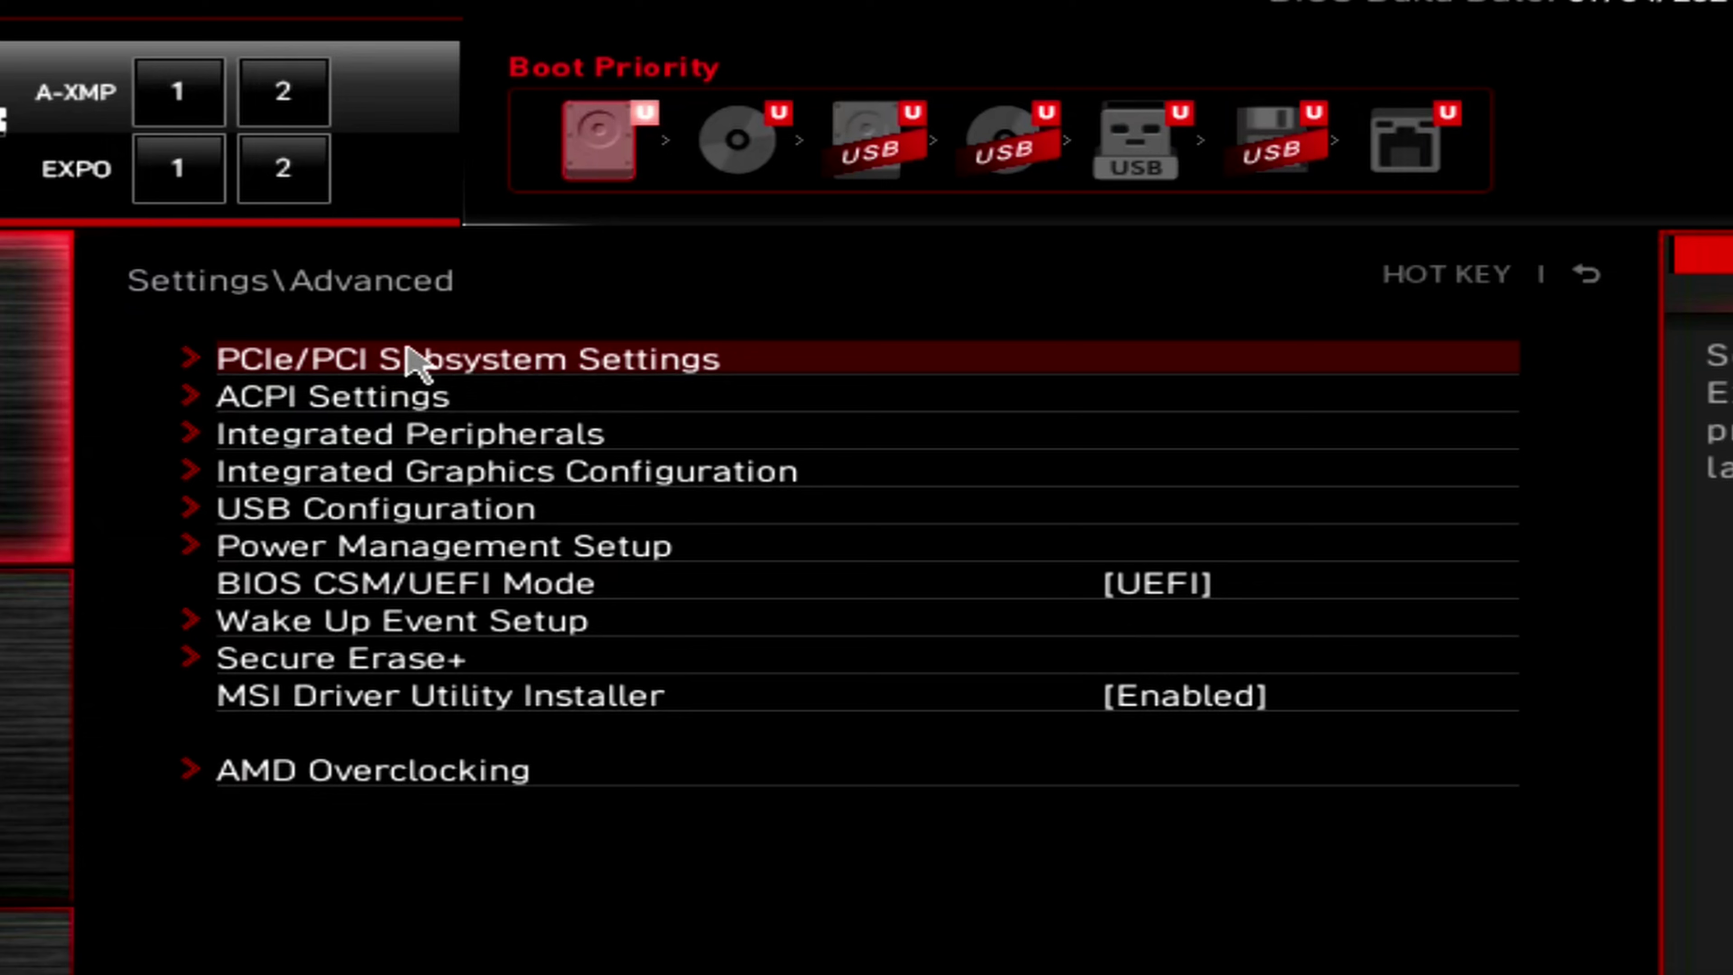
pyautogui.click(413, 360)
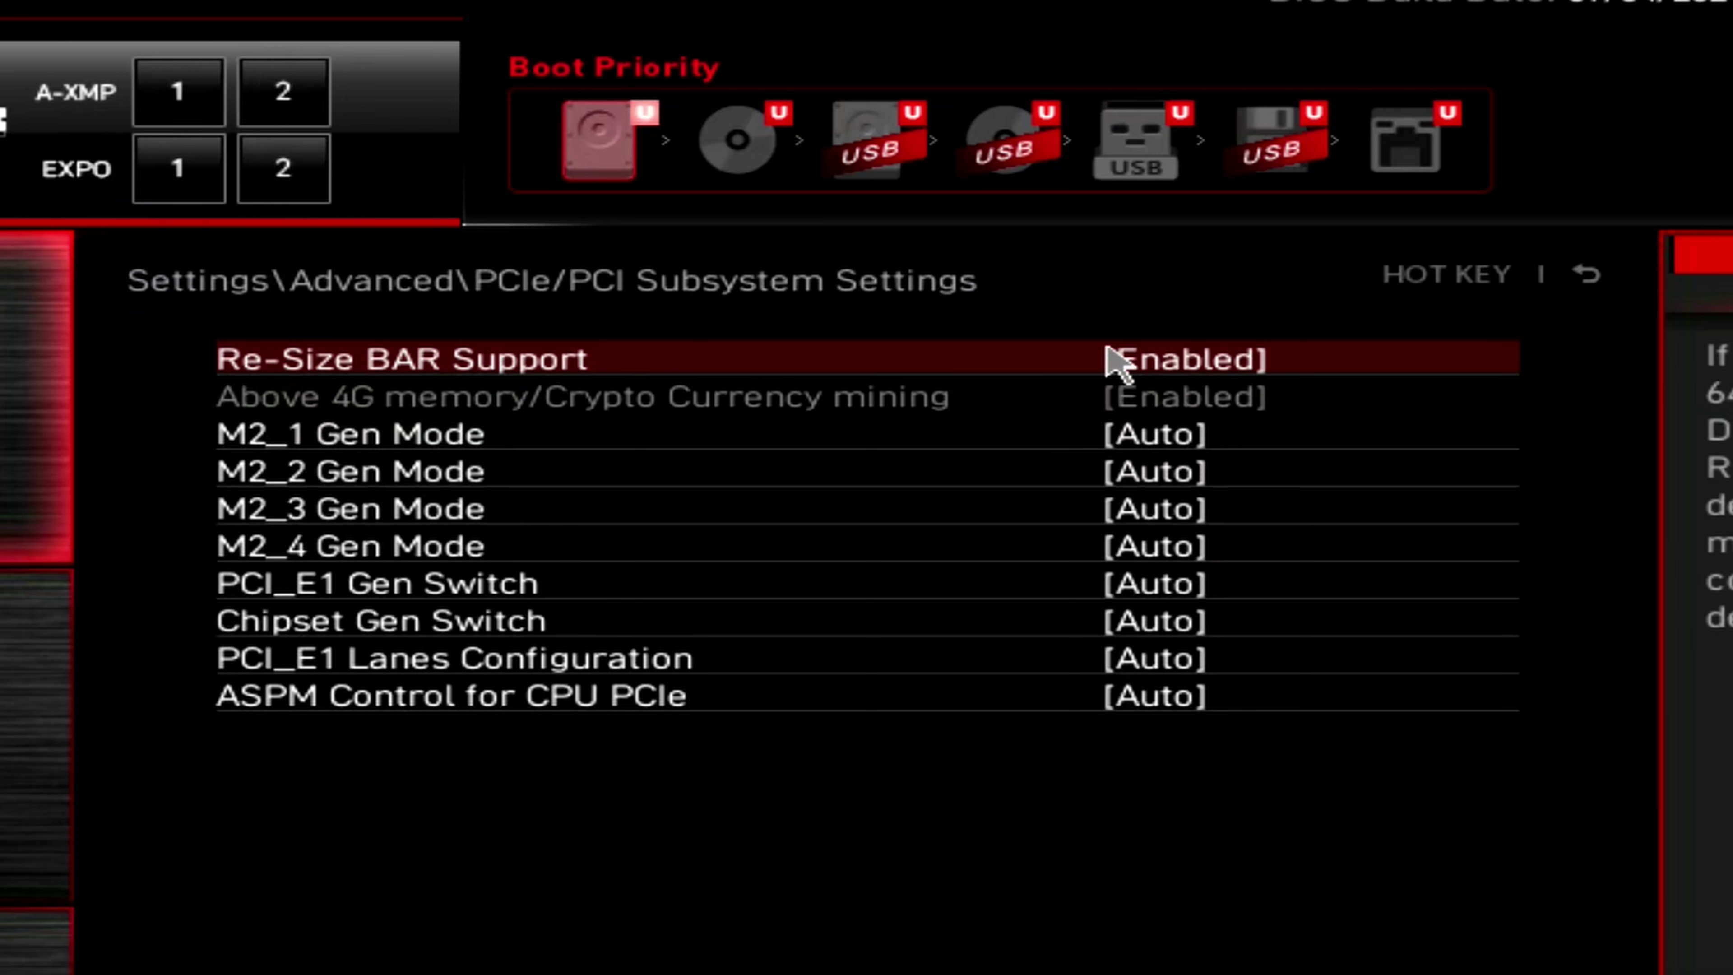
pyautogui.press('Escape')
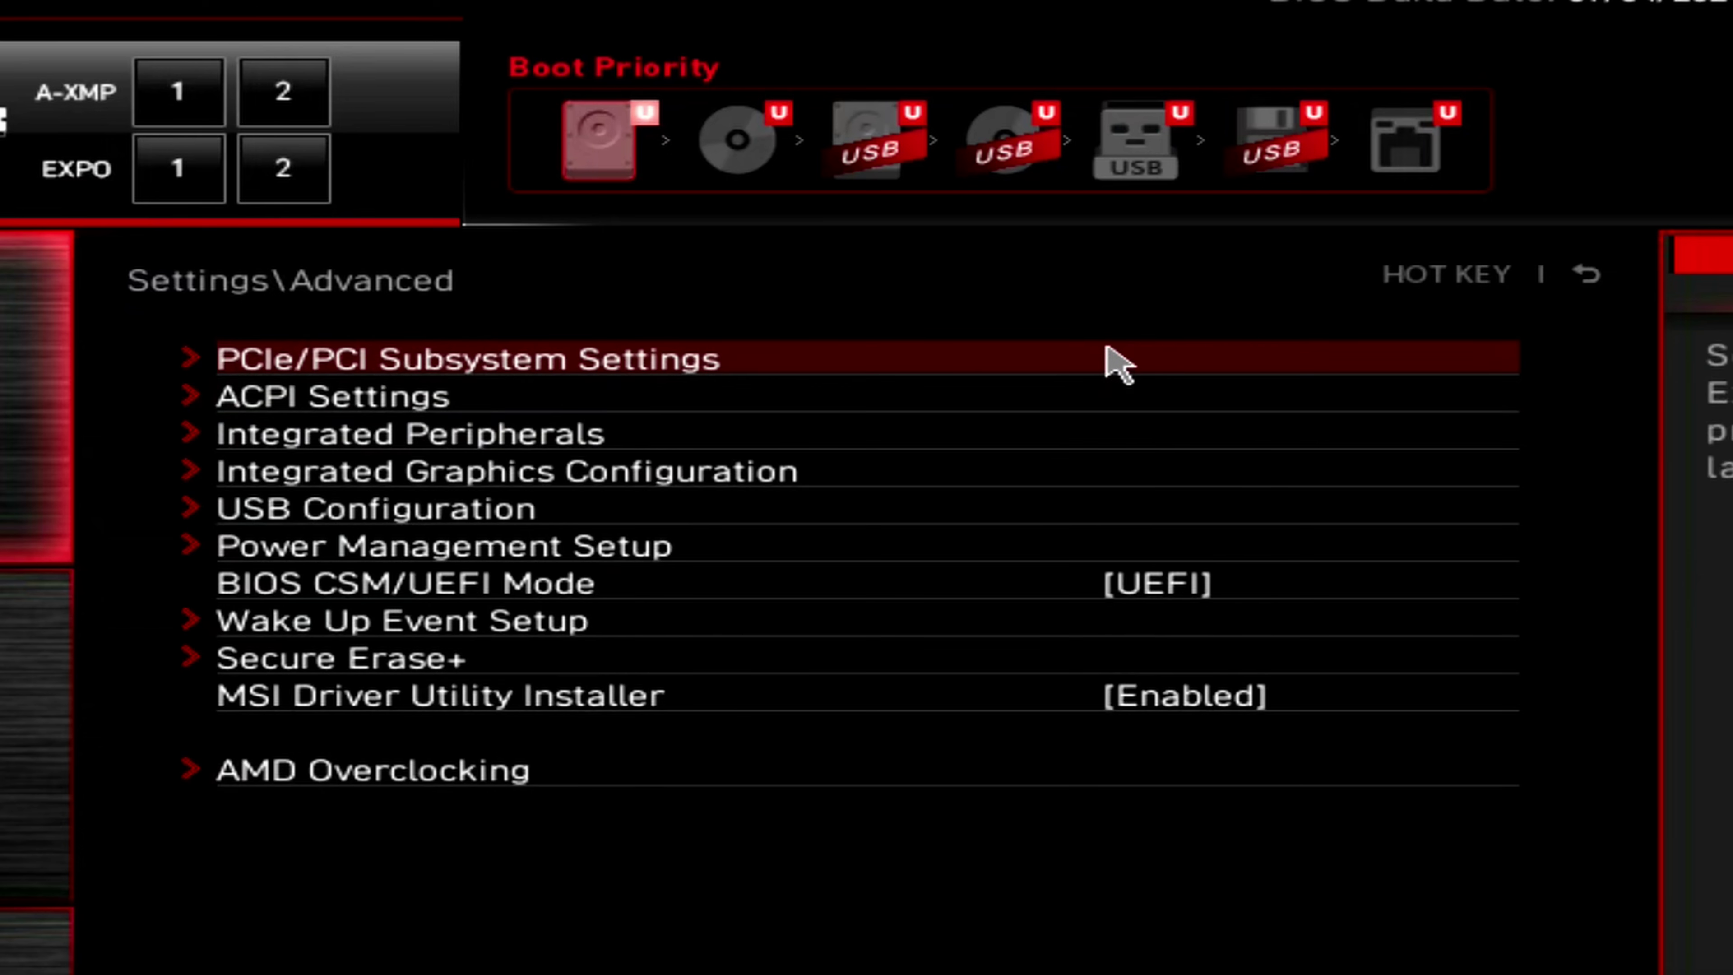
# Set Initiate Graphic Adapter to PEG in the Integrated Graphics Configuration
pyautogui.press('Down')
pyautogui.press('Down')
pyautogui.press('Down')
pyautogui.press('Return')
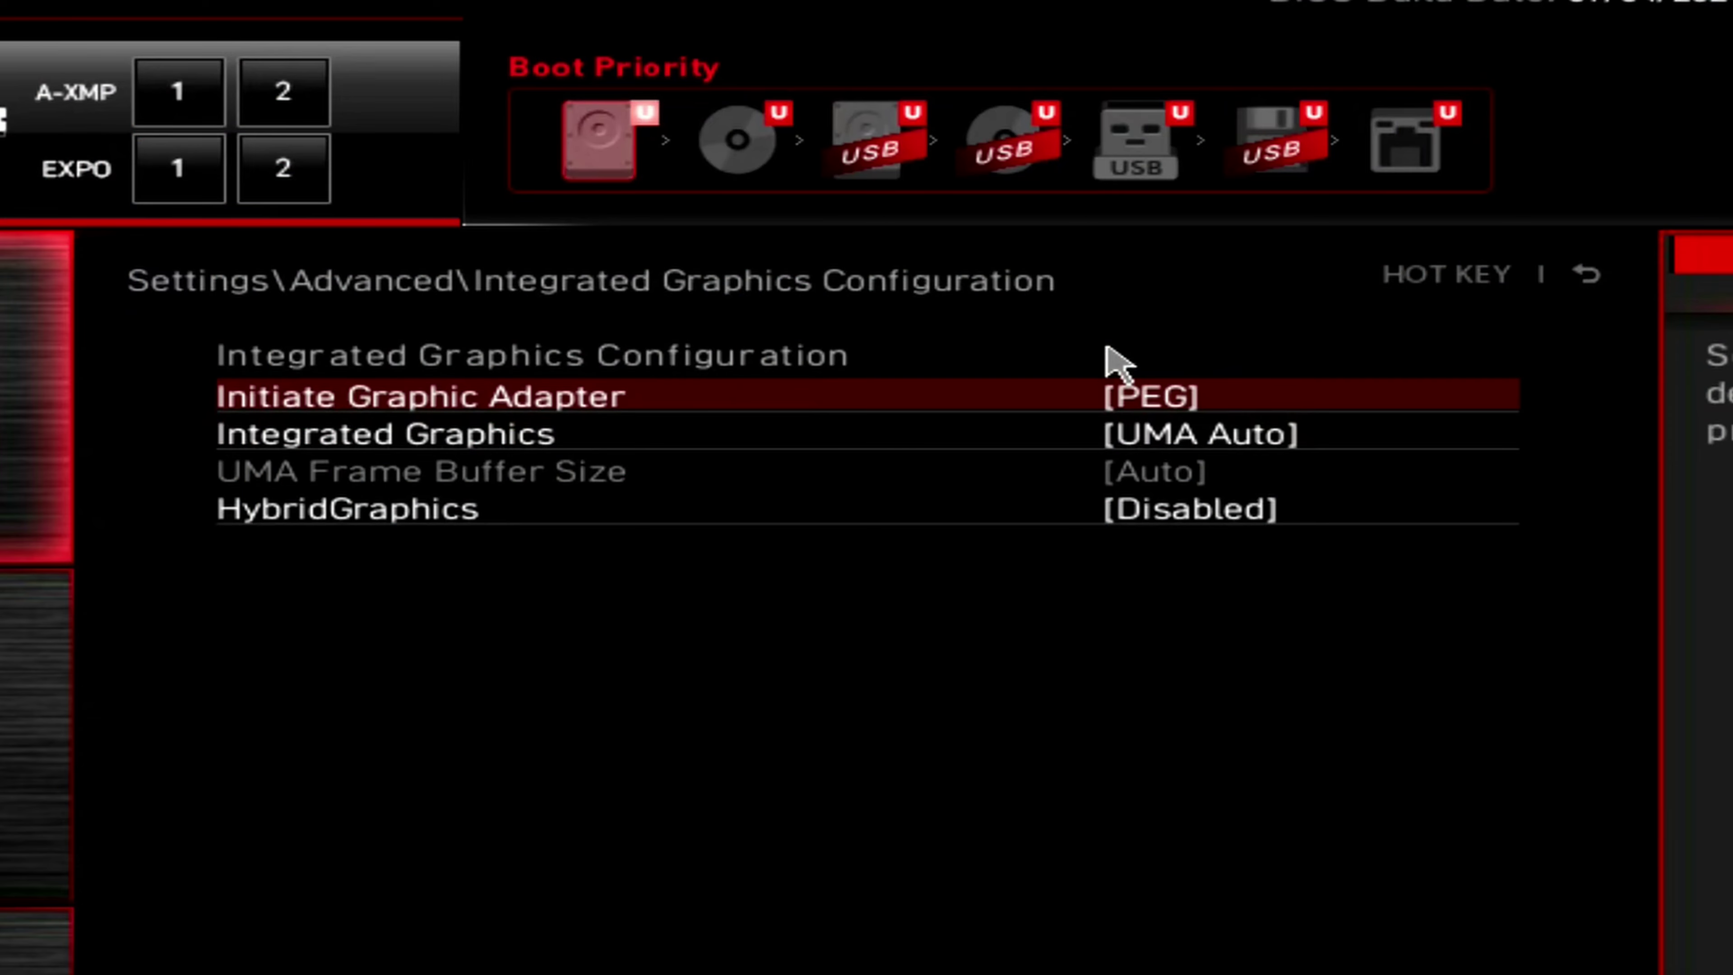
pyautogui.press('Return')
pyautogui.press('Up')
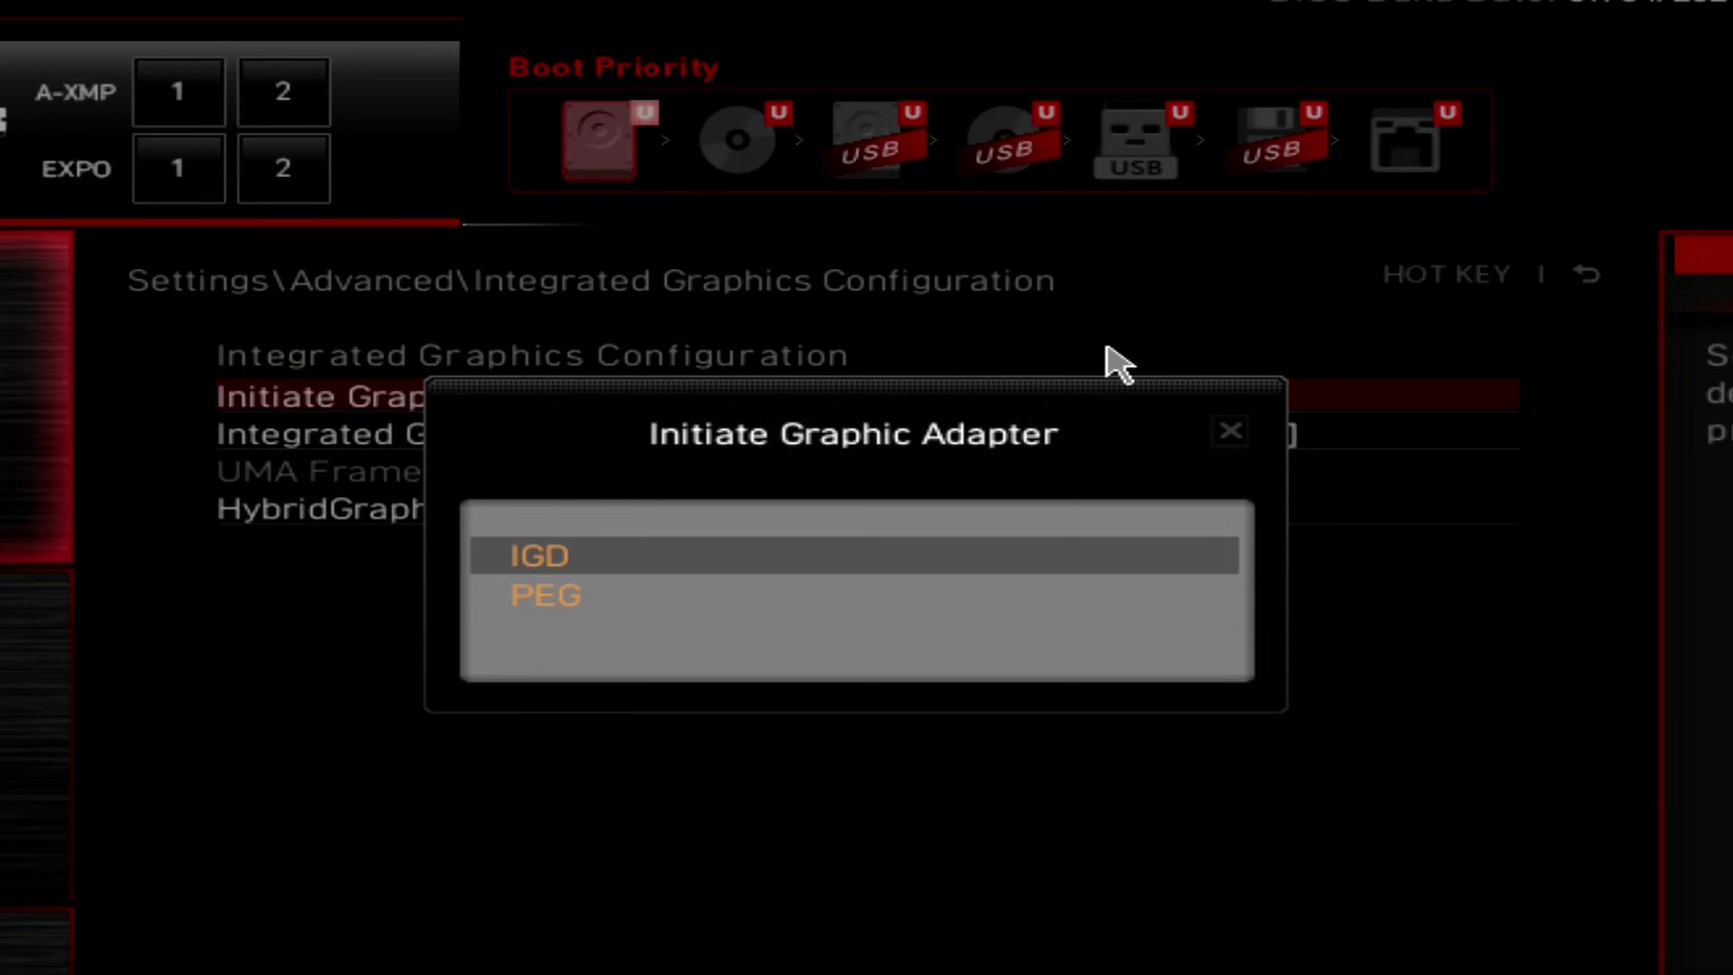
pyautogui.press('Down')
pyautogui.press('Return')
pyautogui.press('Down')
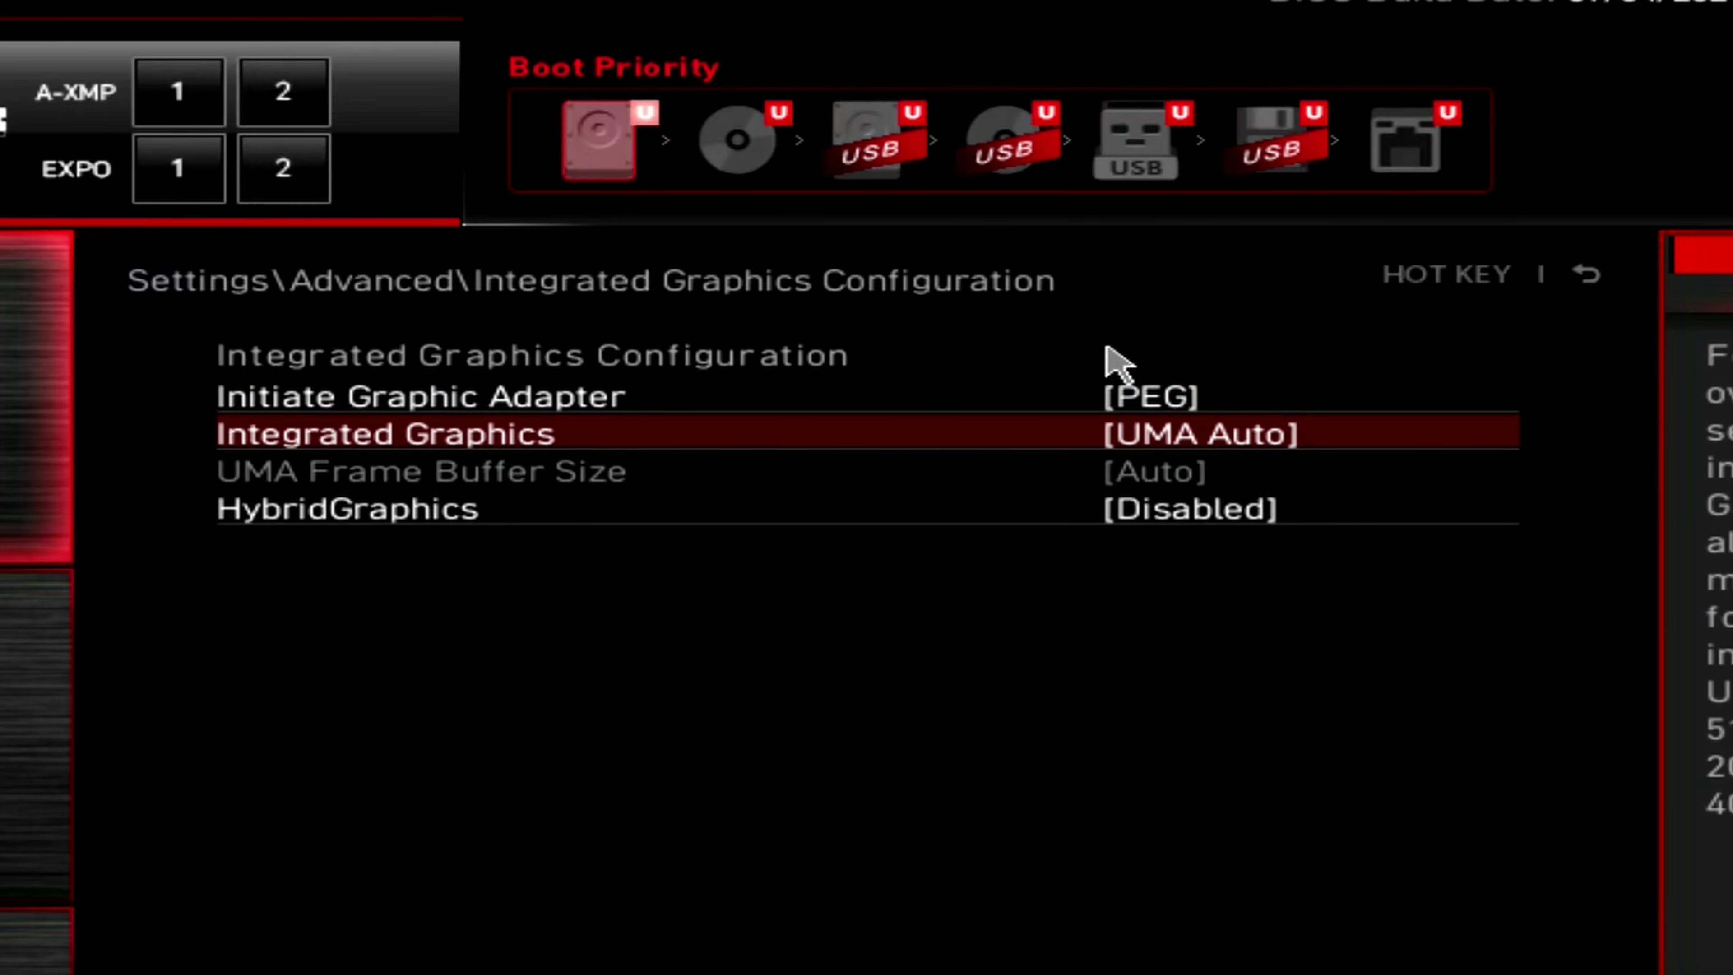
# Set Integrated Graphics to Disabled
pyautogui.press('Return')
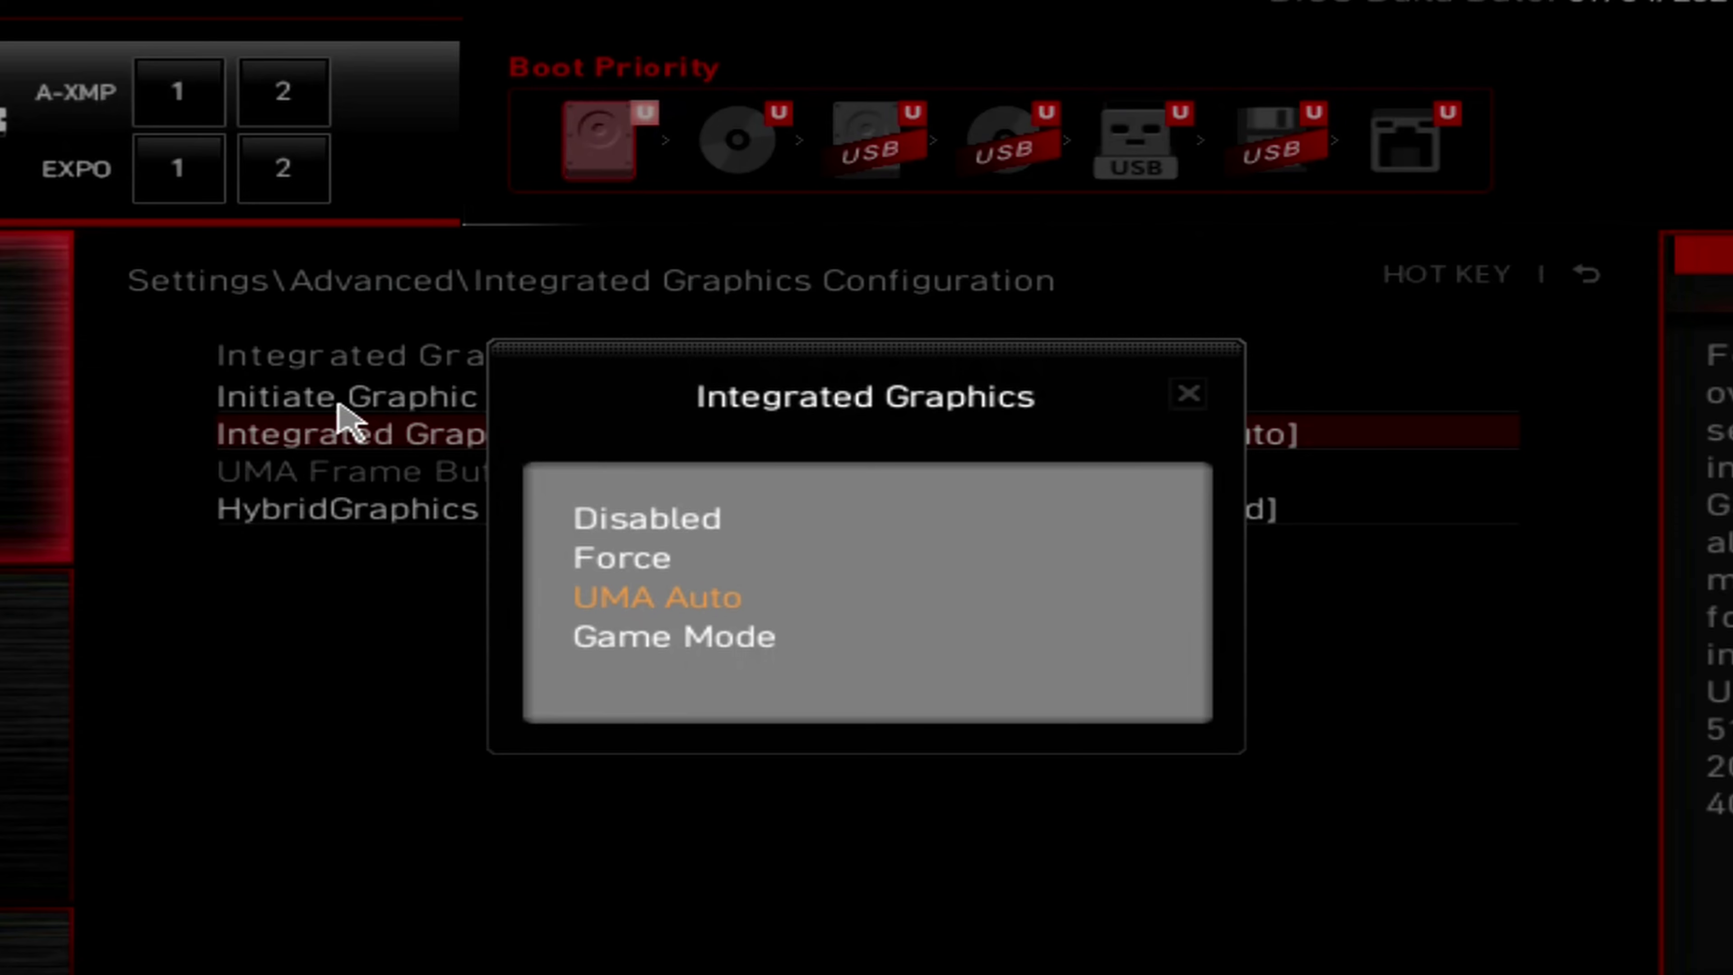
pyautogui.press('Up')
pyautogui.press('Up')
pyautogui.press('Return')
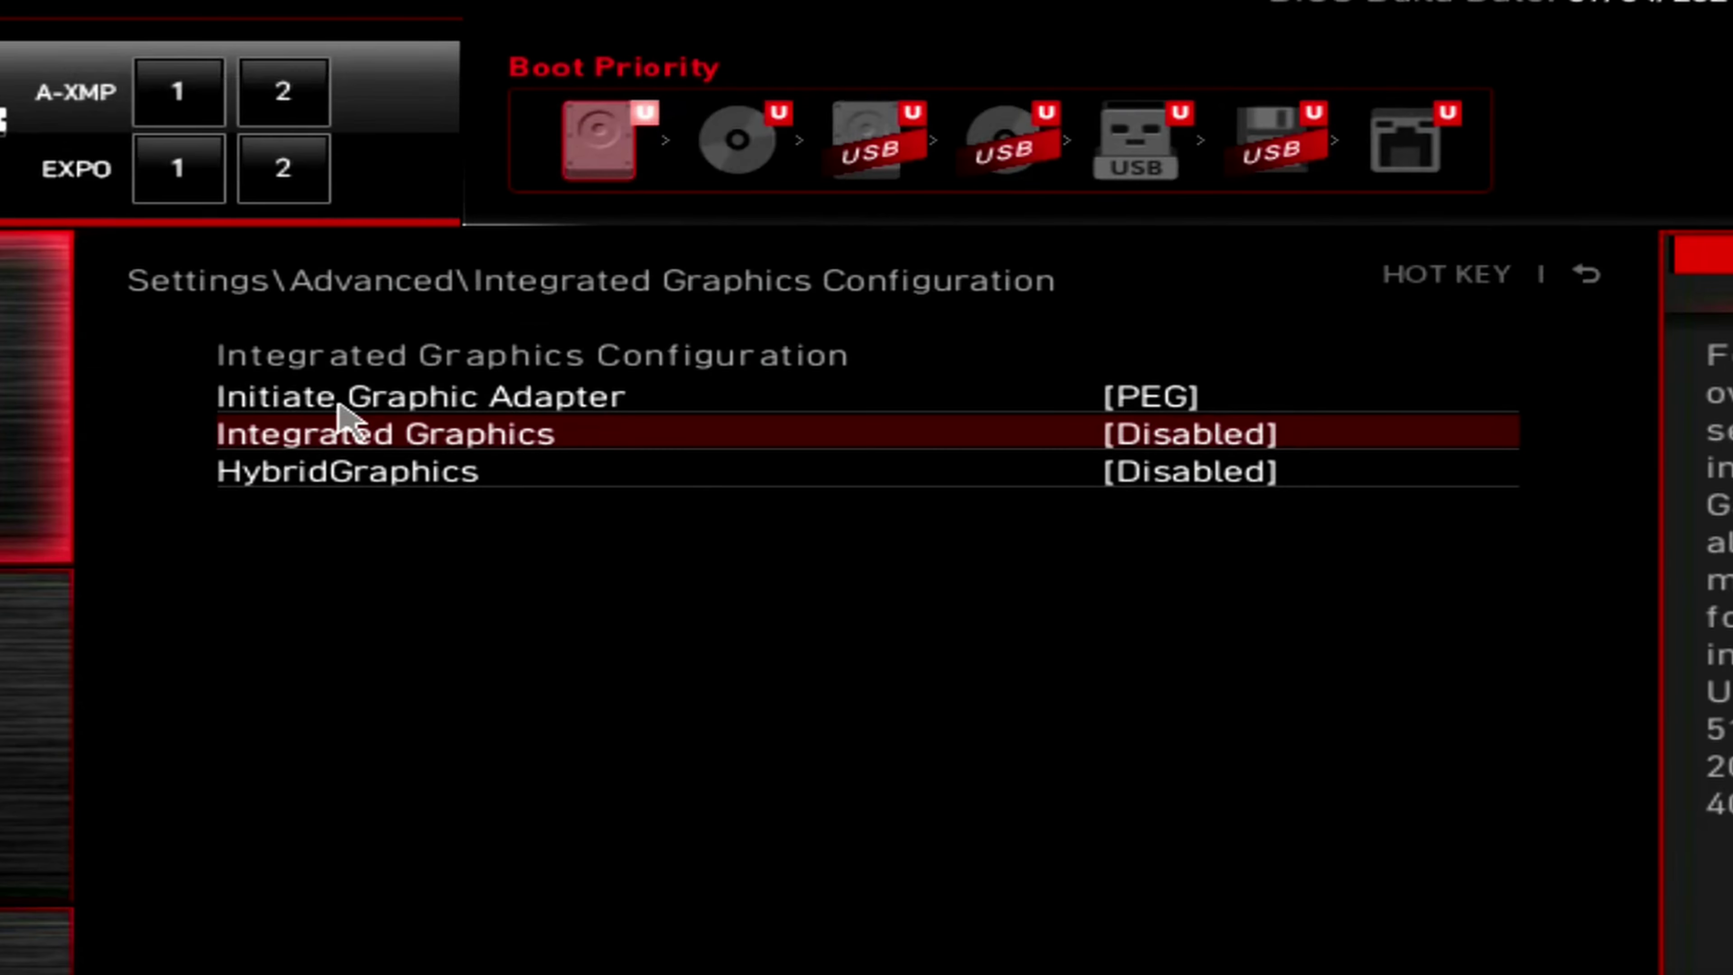
# Set HybridGraphics to Disabled and return to the main Settings list
pyautogui.press('Down')
pyautogui.press('Return')
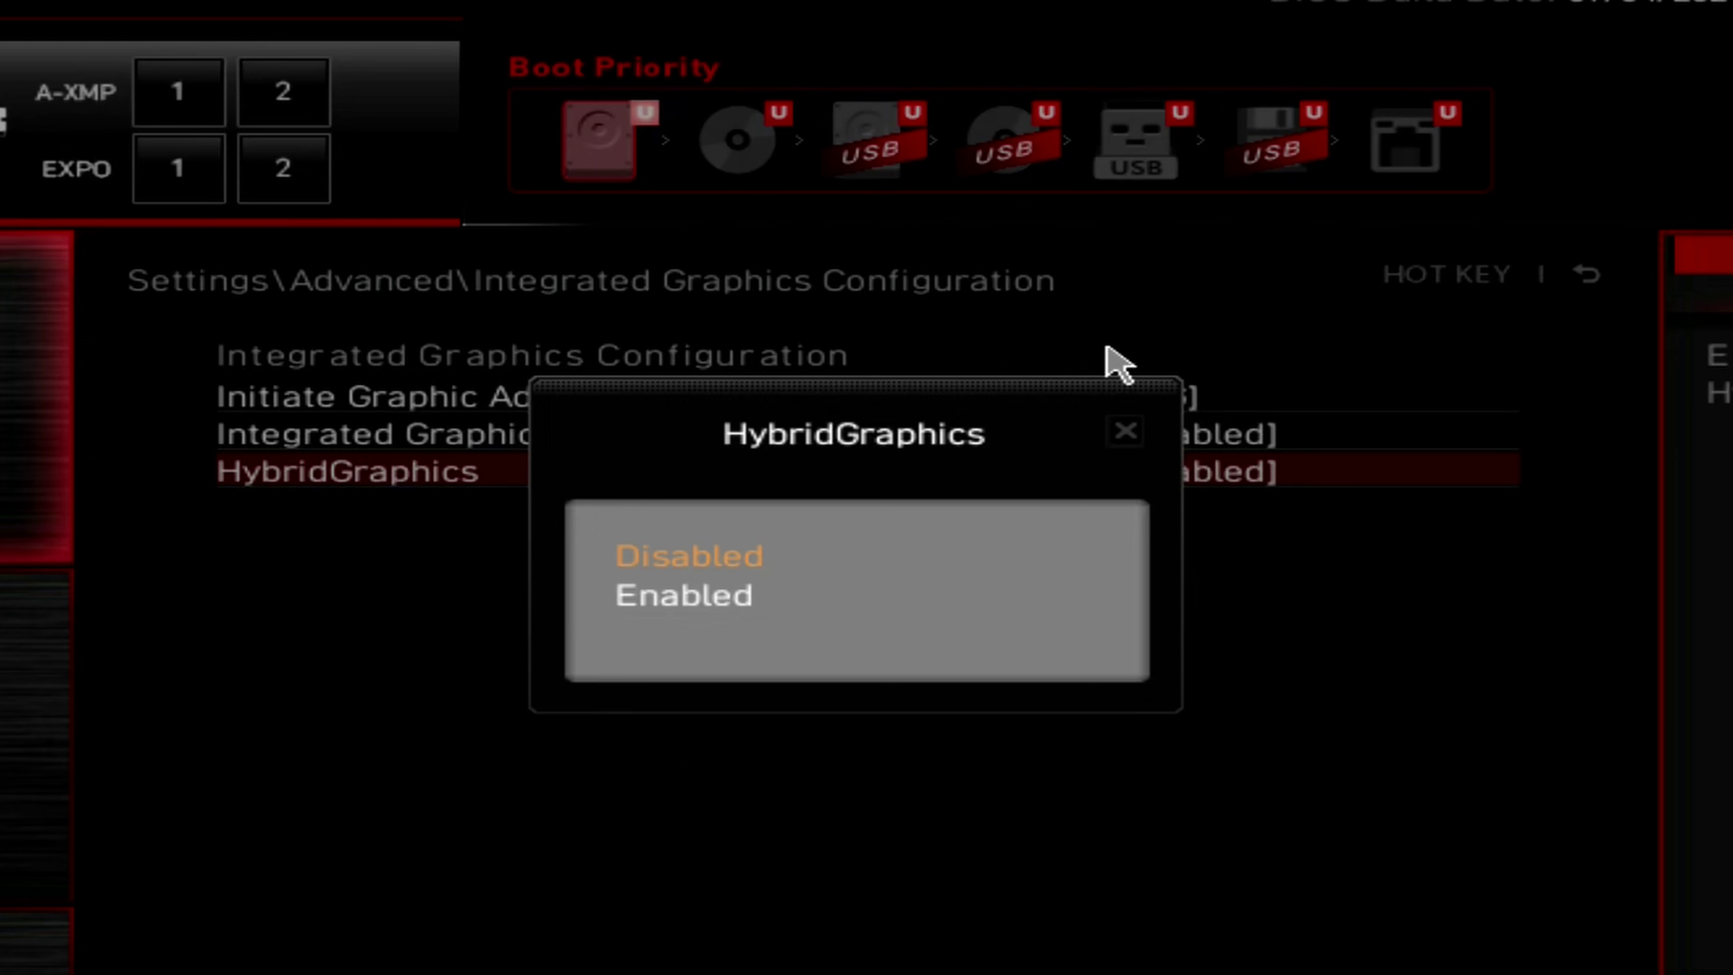
pyautogui.press('Return')
pyautogui.press('Up')
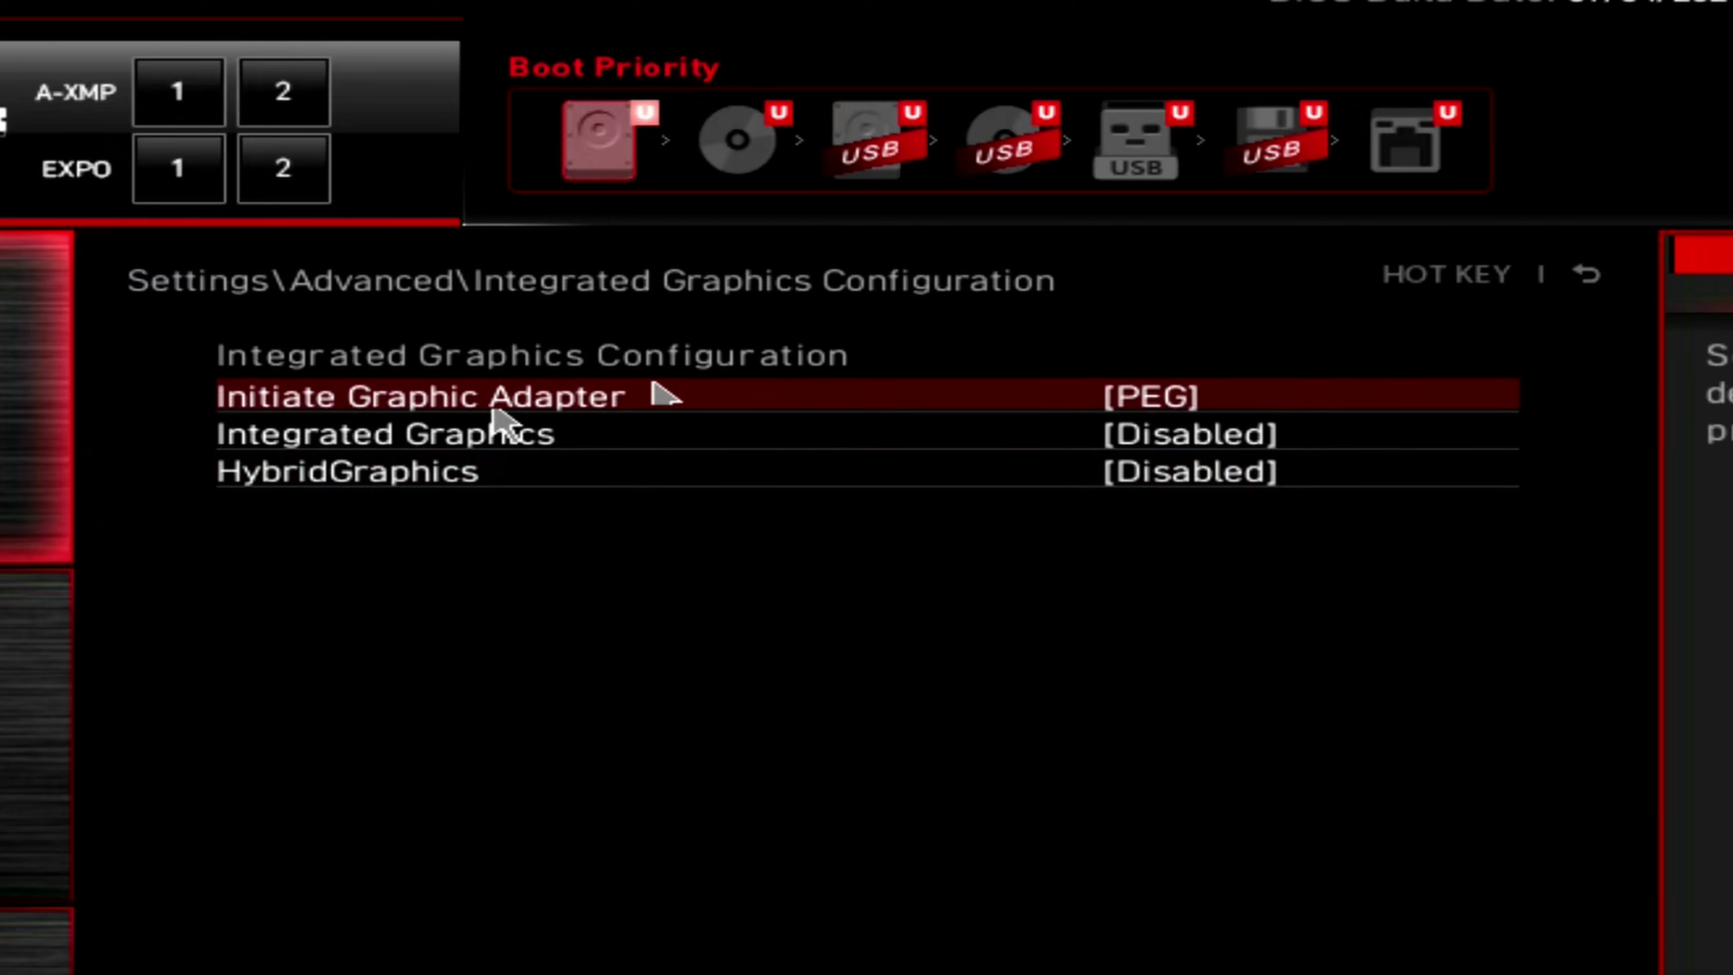
pyautogui.press('Escape')
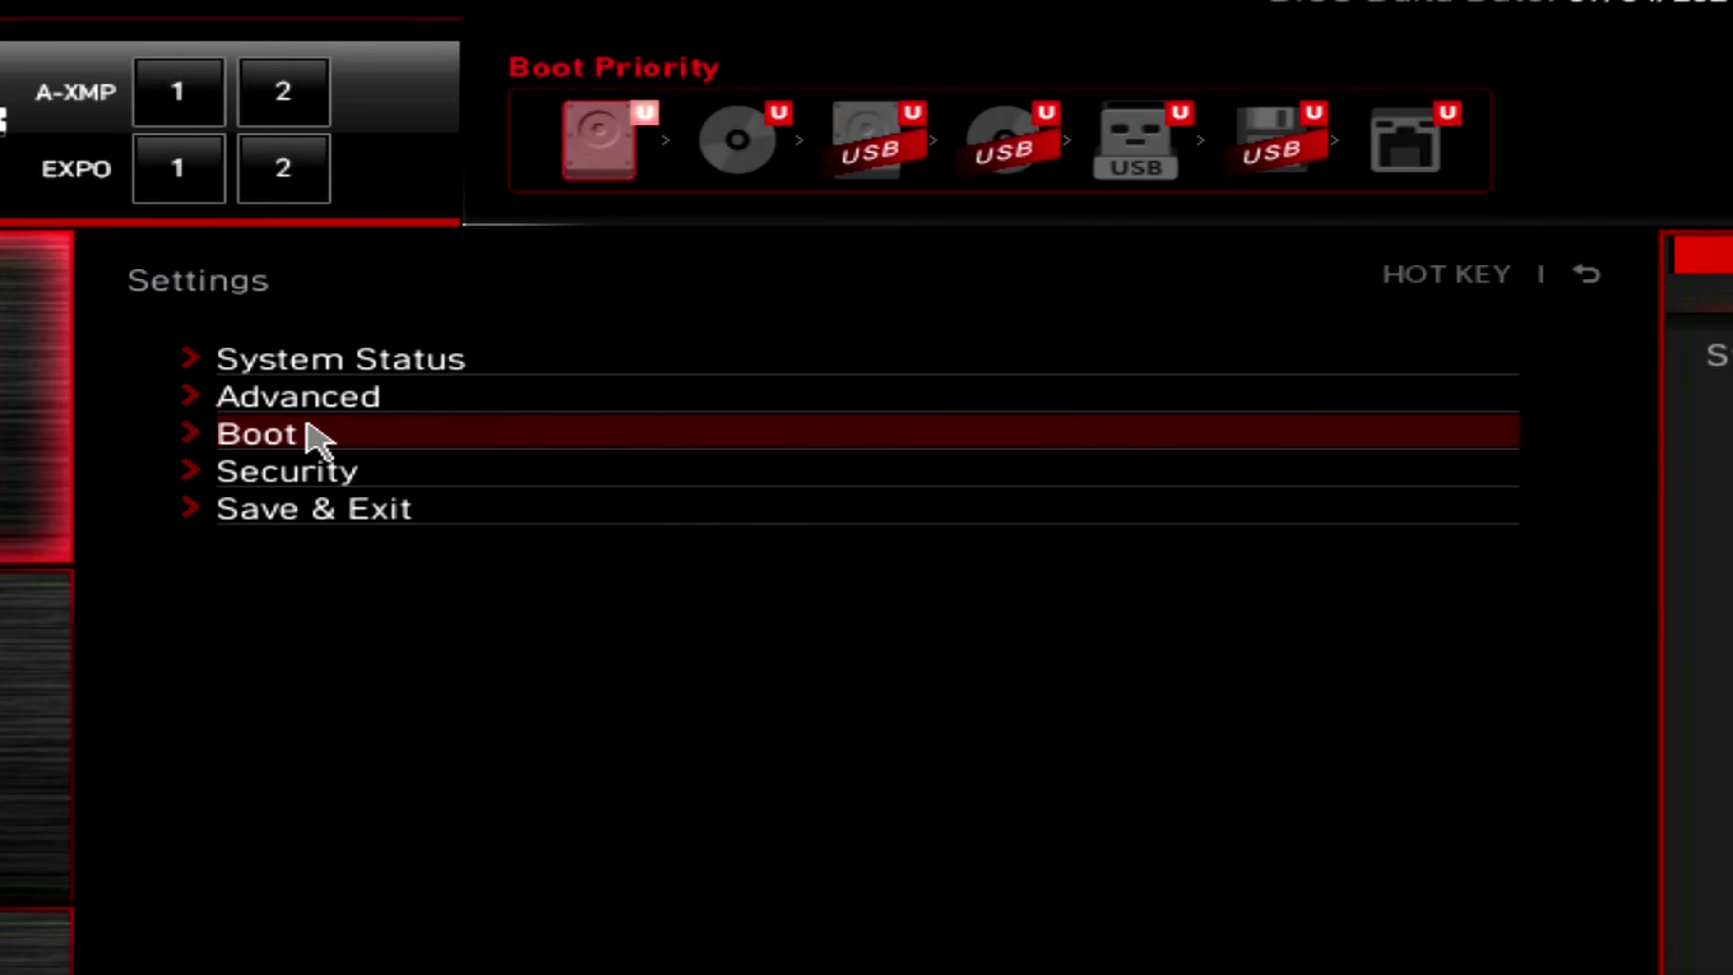
# Review the boot configuration and the UEFI Hard Disk Drive BBS Priorities
pyautogui.click(300, 435)
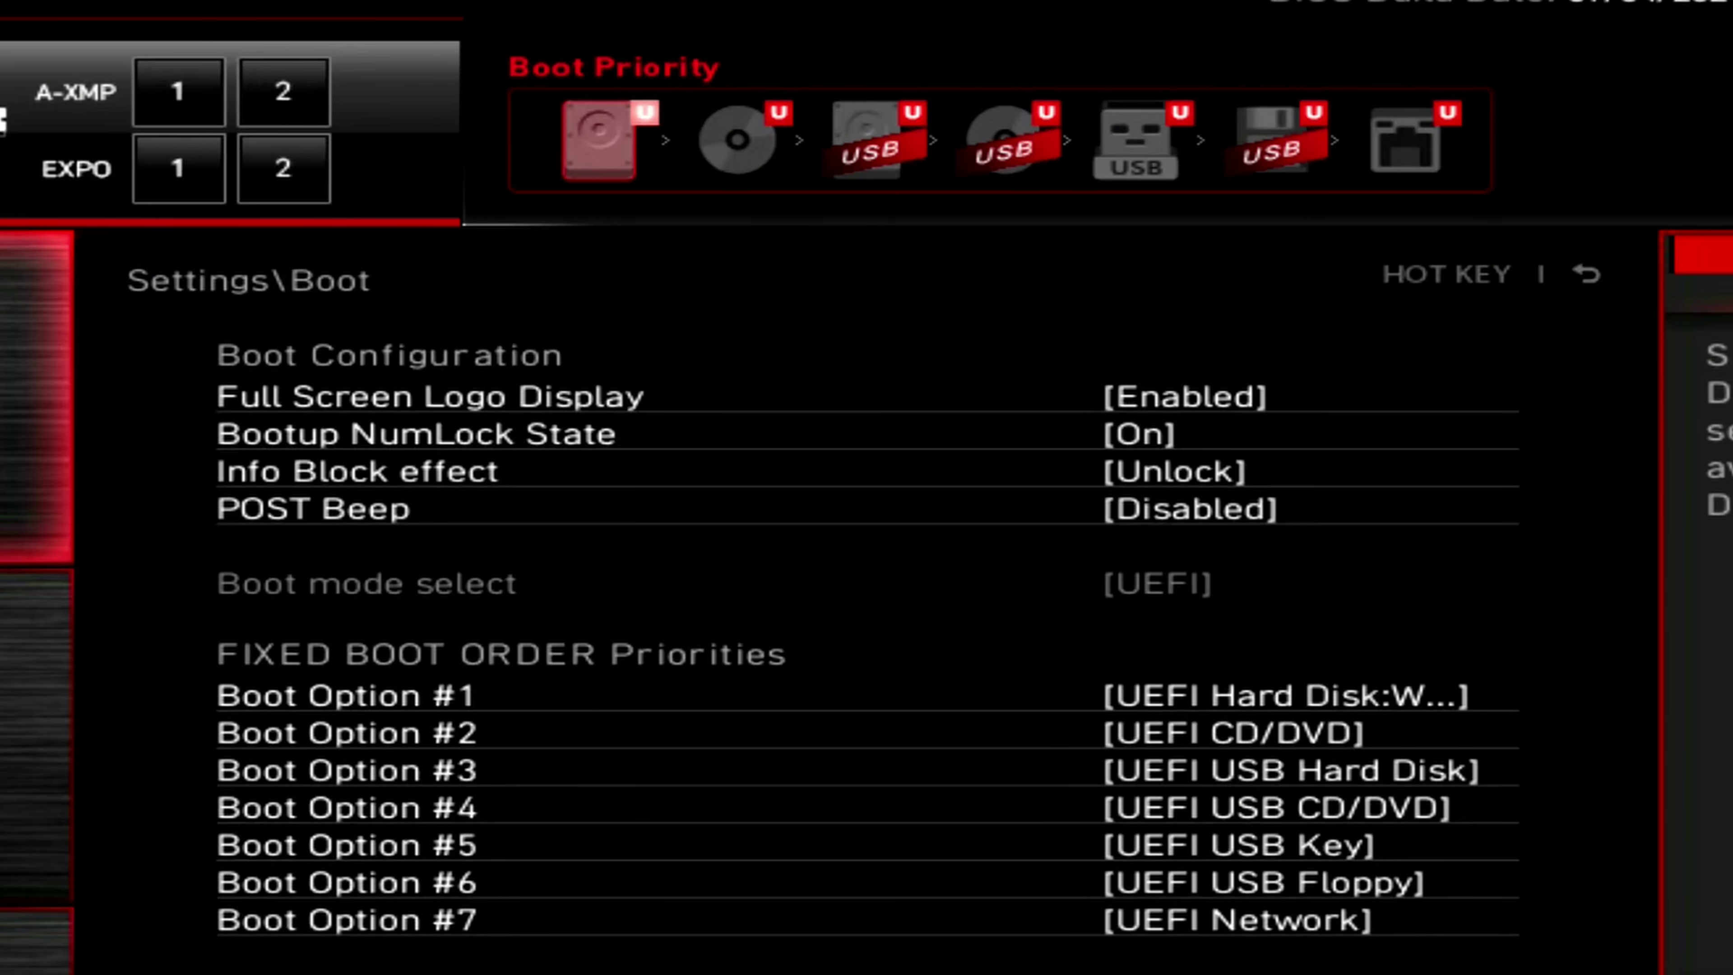
pyautogui.press('Return')
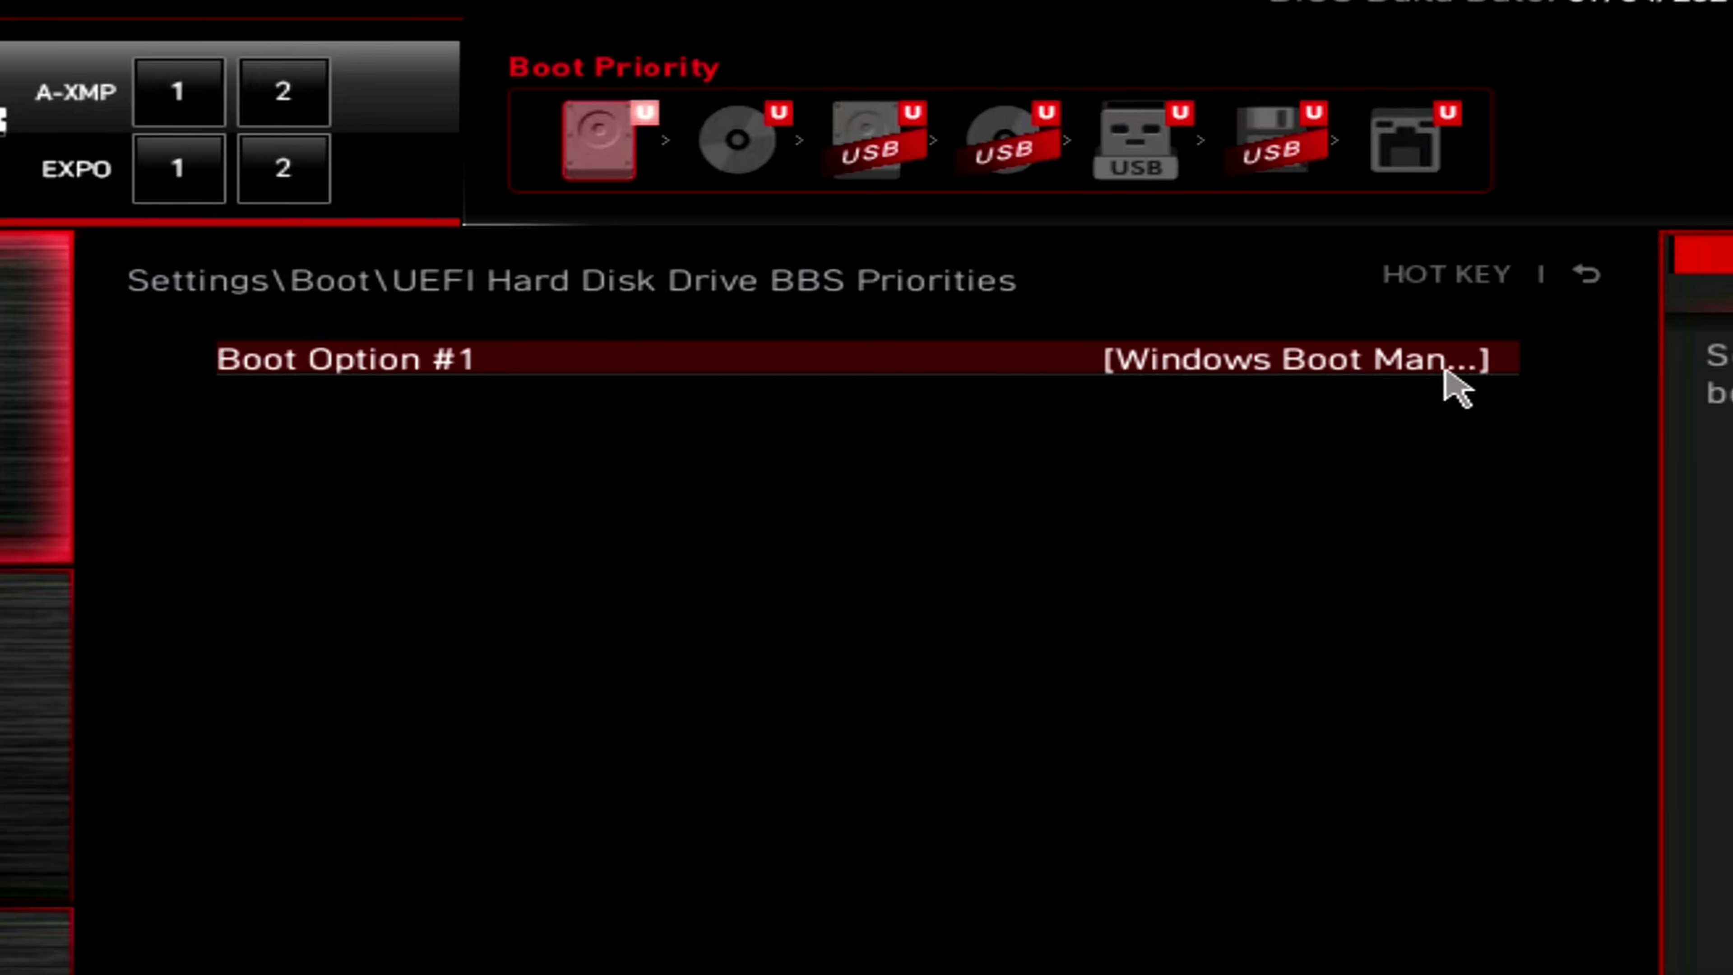
pyautogui.press('Escape')
pyautogui.press('Escape')
# Check the Security Device Support and AMD fTPM switch settings under Trusted Computing in the Security settings
pyautogui.press('Down')
pyautogui.press('Return')
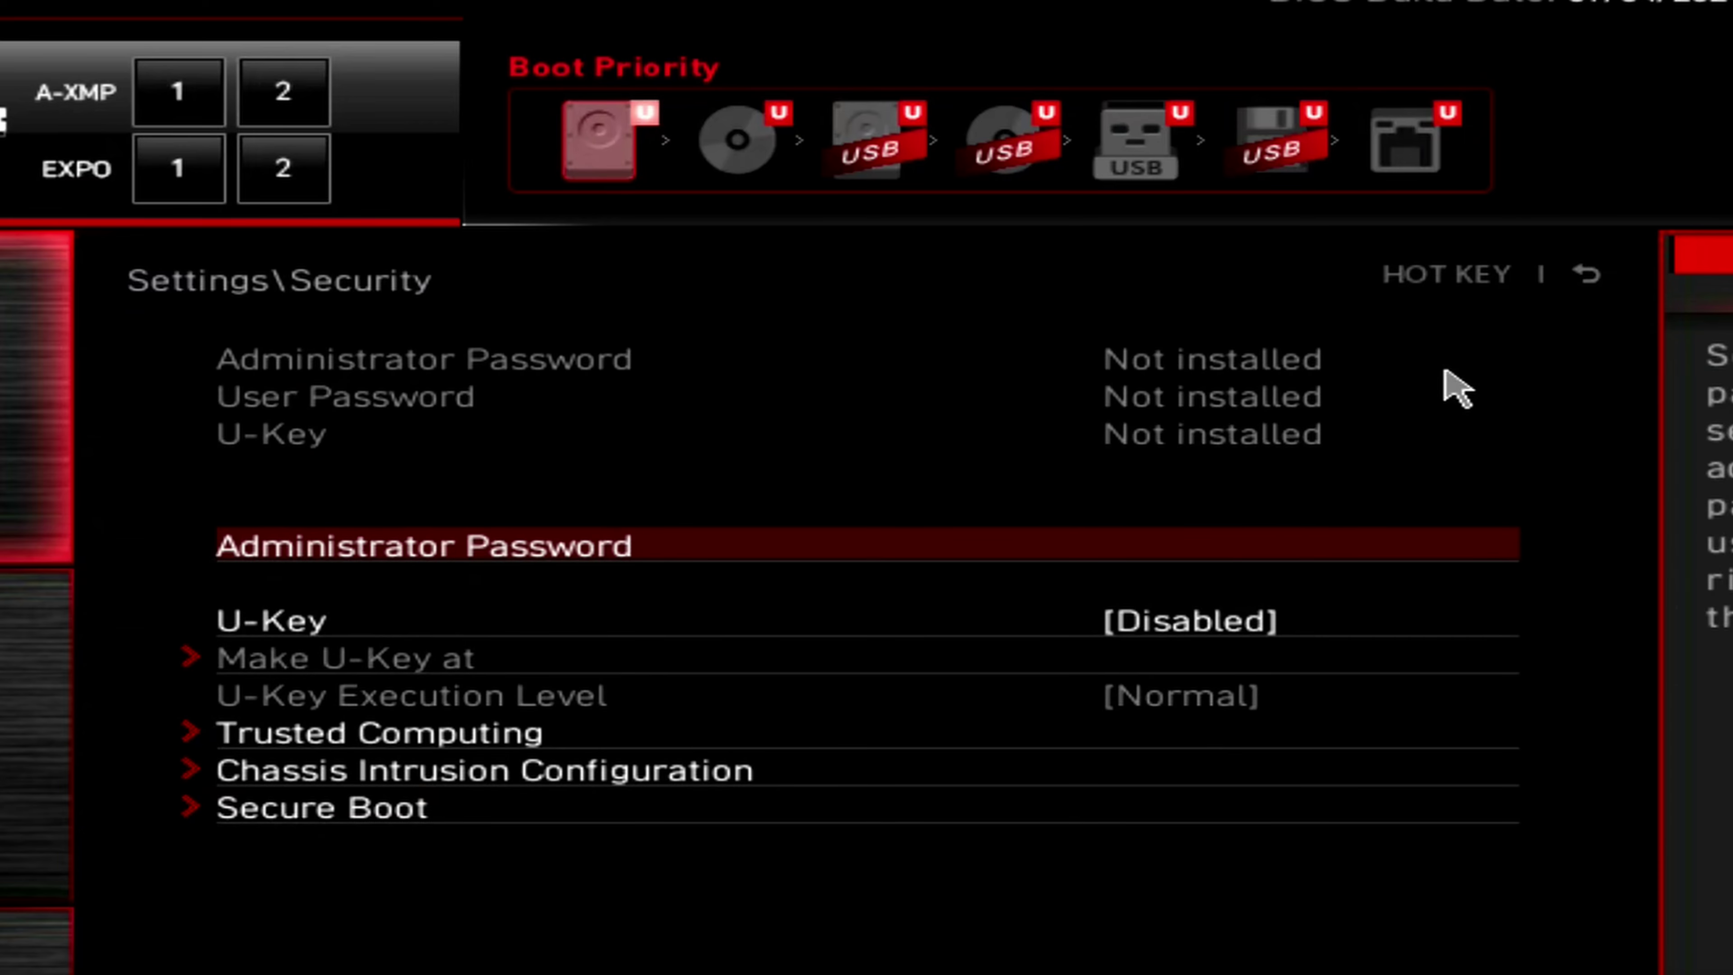
pyautogui.press('Down')
pyautogui.press('Down')
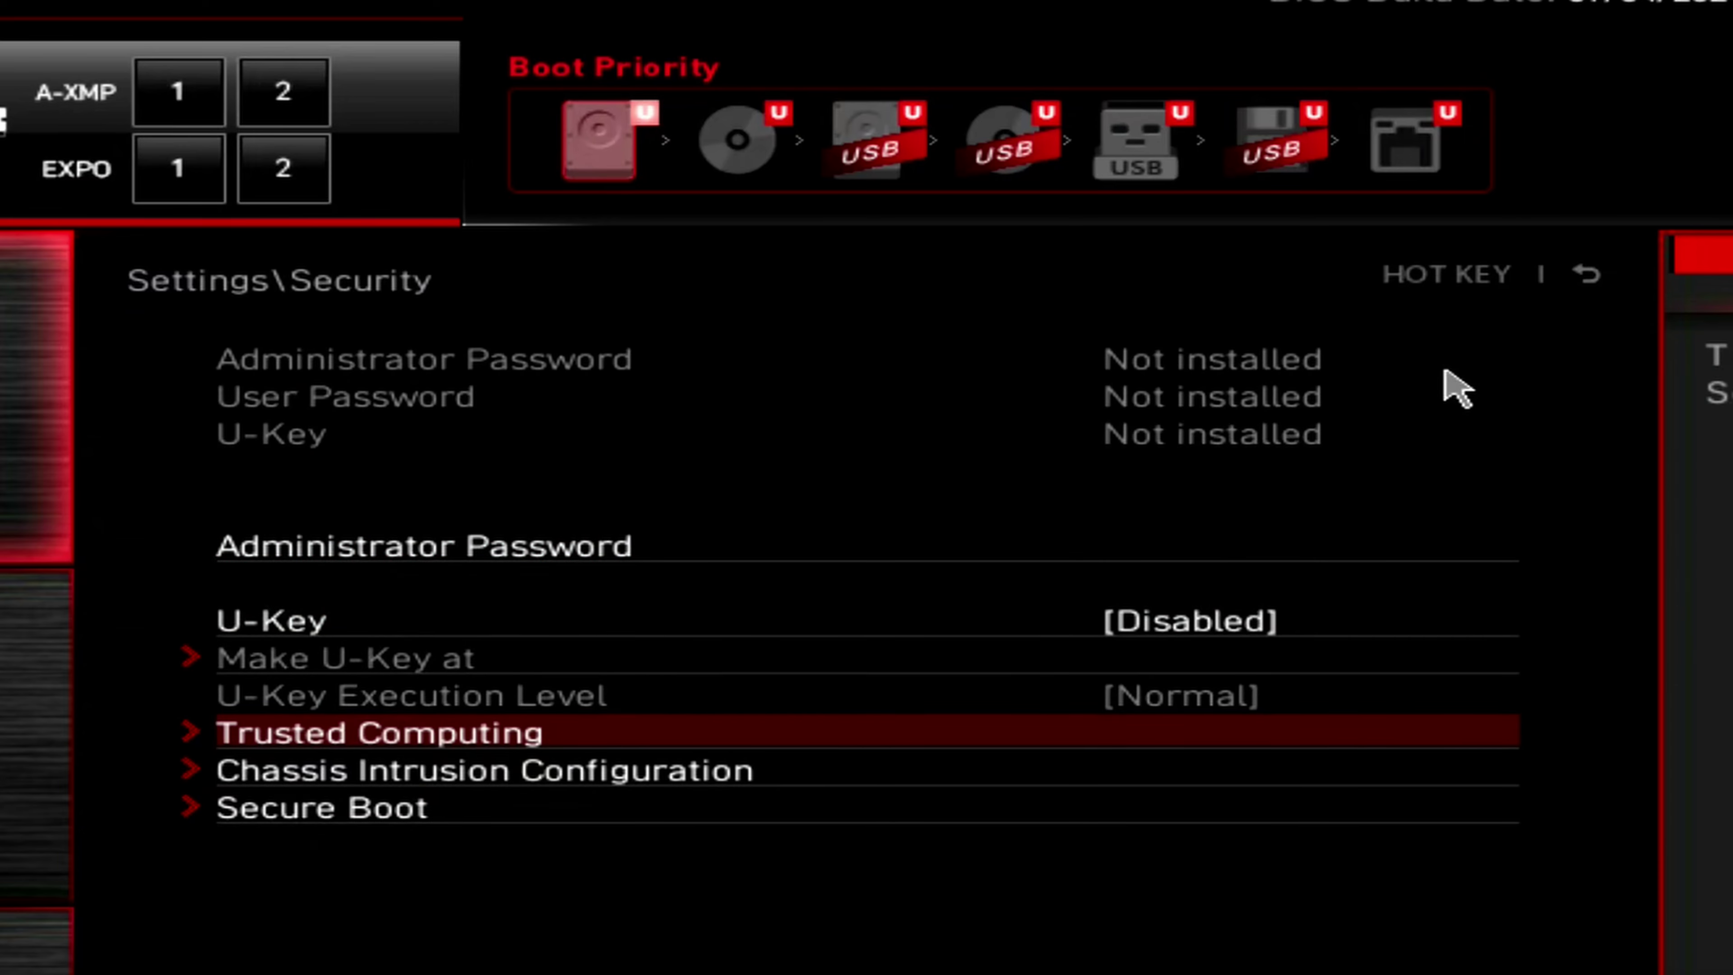
pyautogui.press('Return')
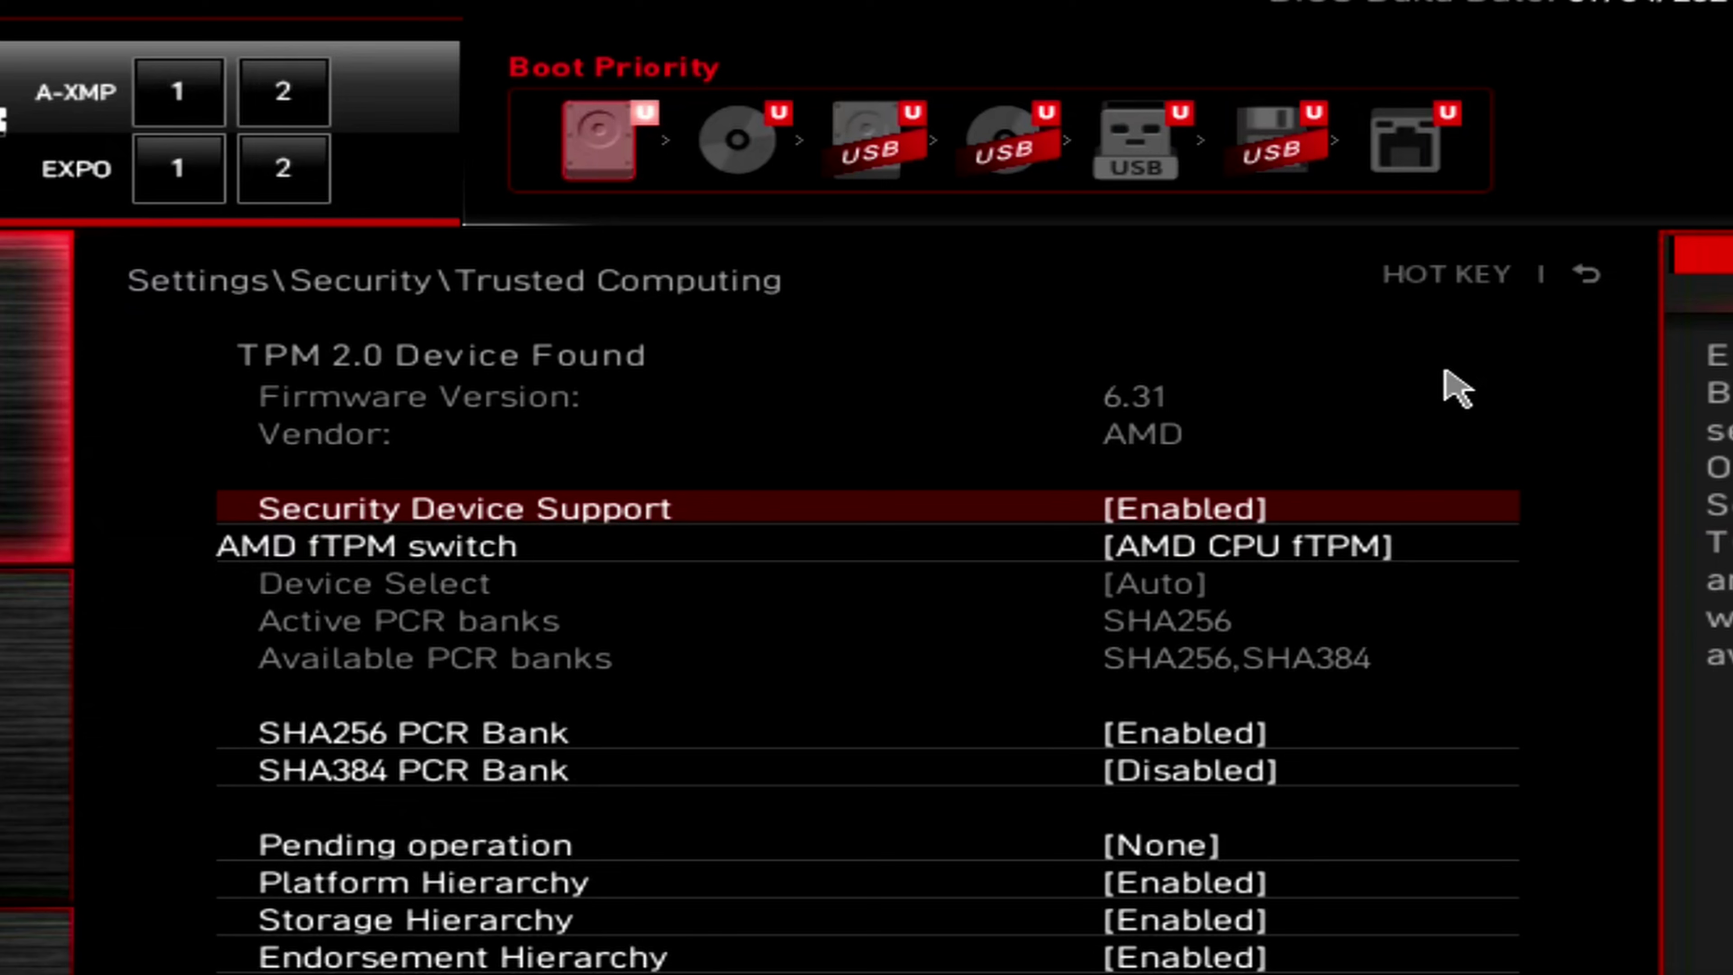
pyautogui.press('Down')
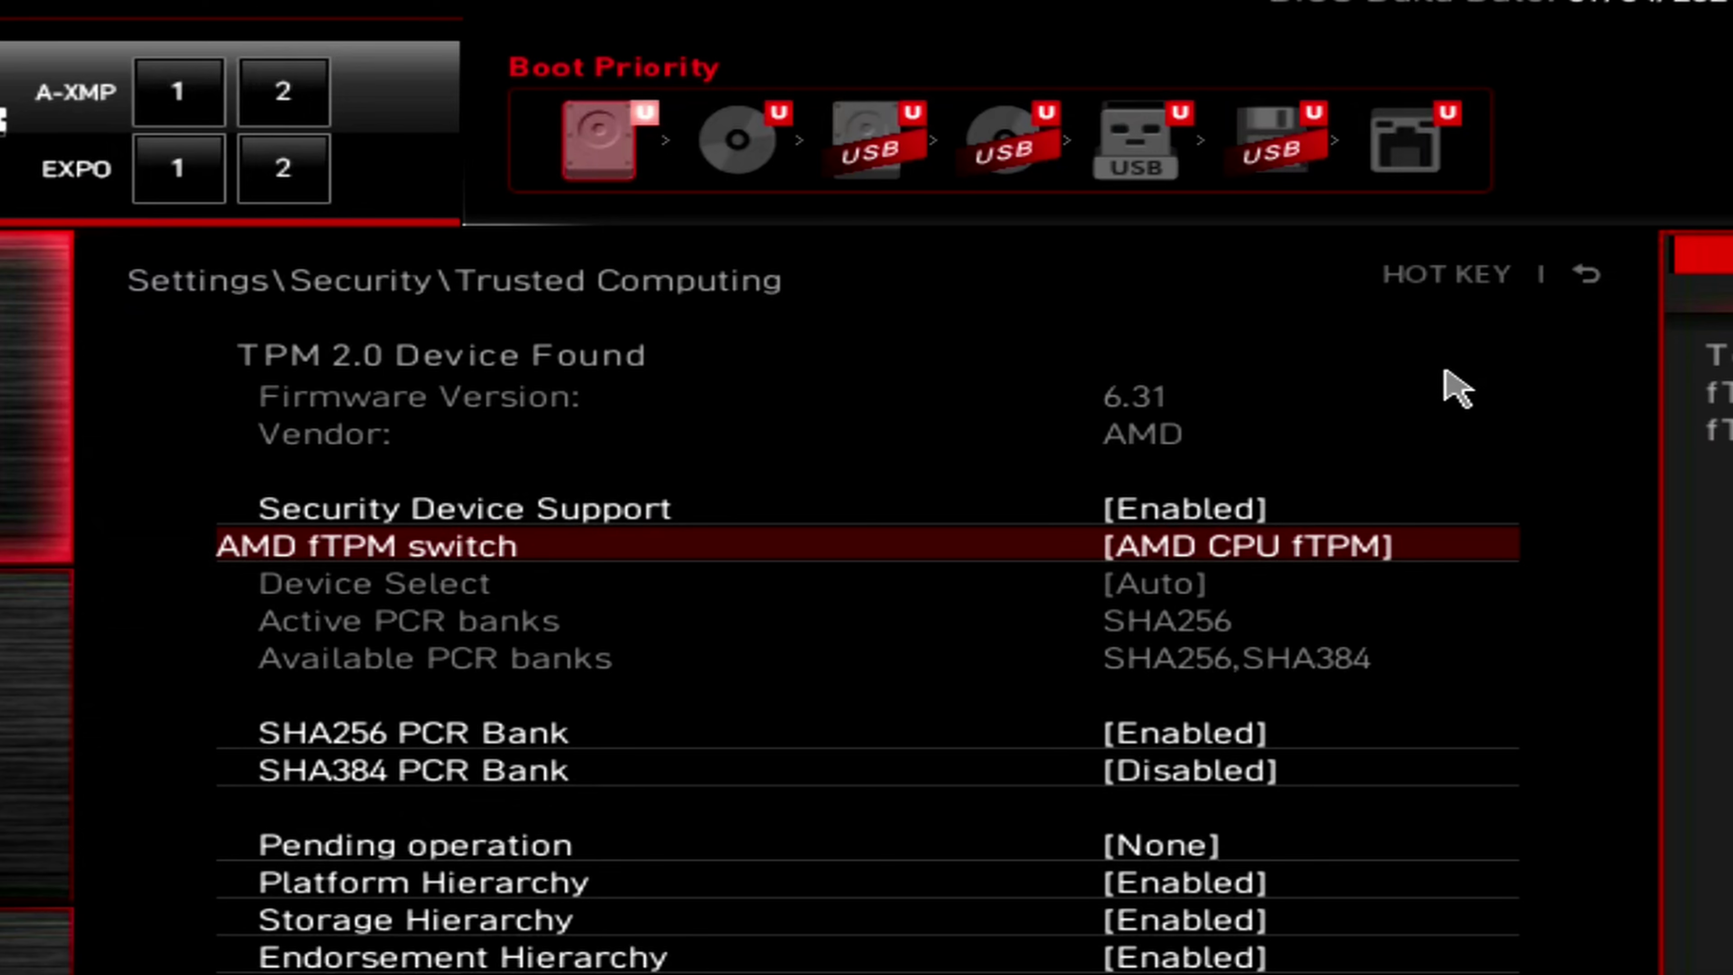
pyautogui.press('Escape')
pyautogui.press('Up')
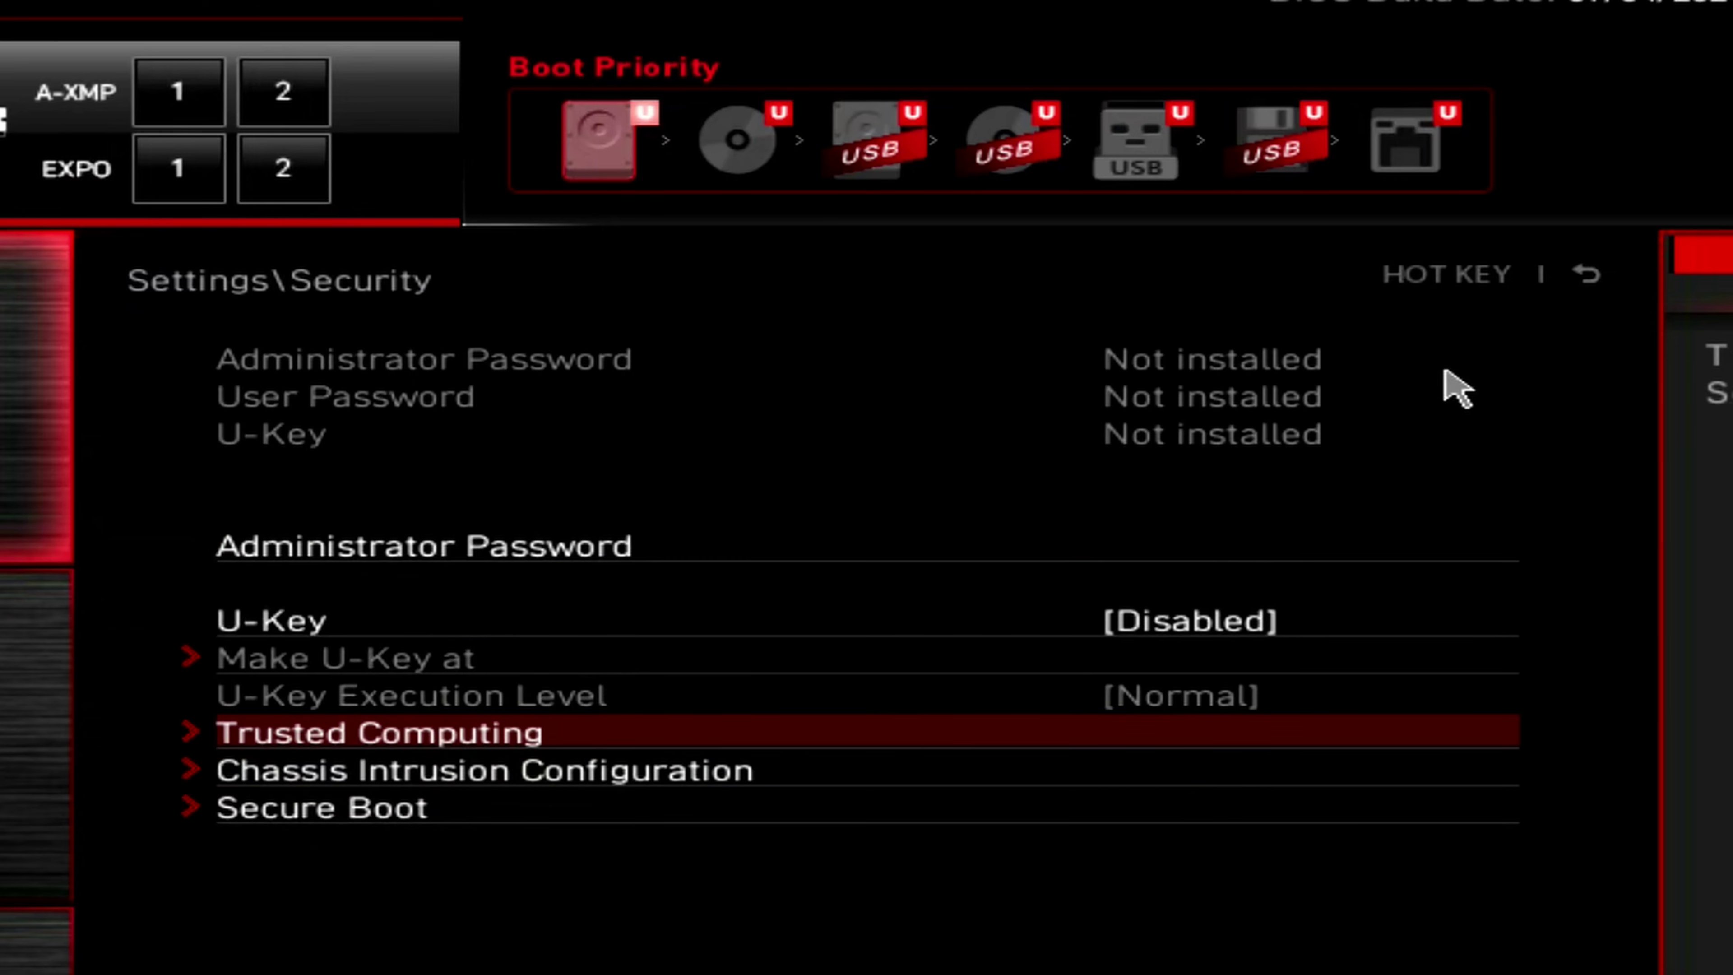
pyautogui.press('Escape')
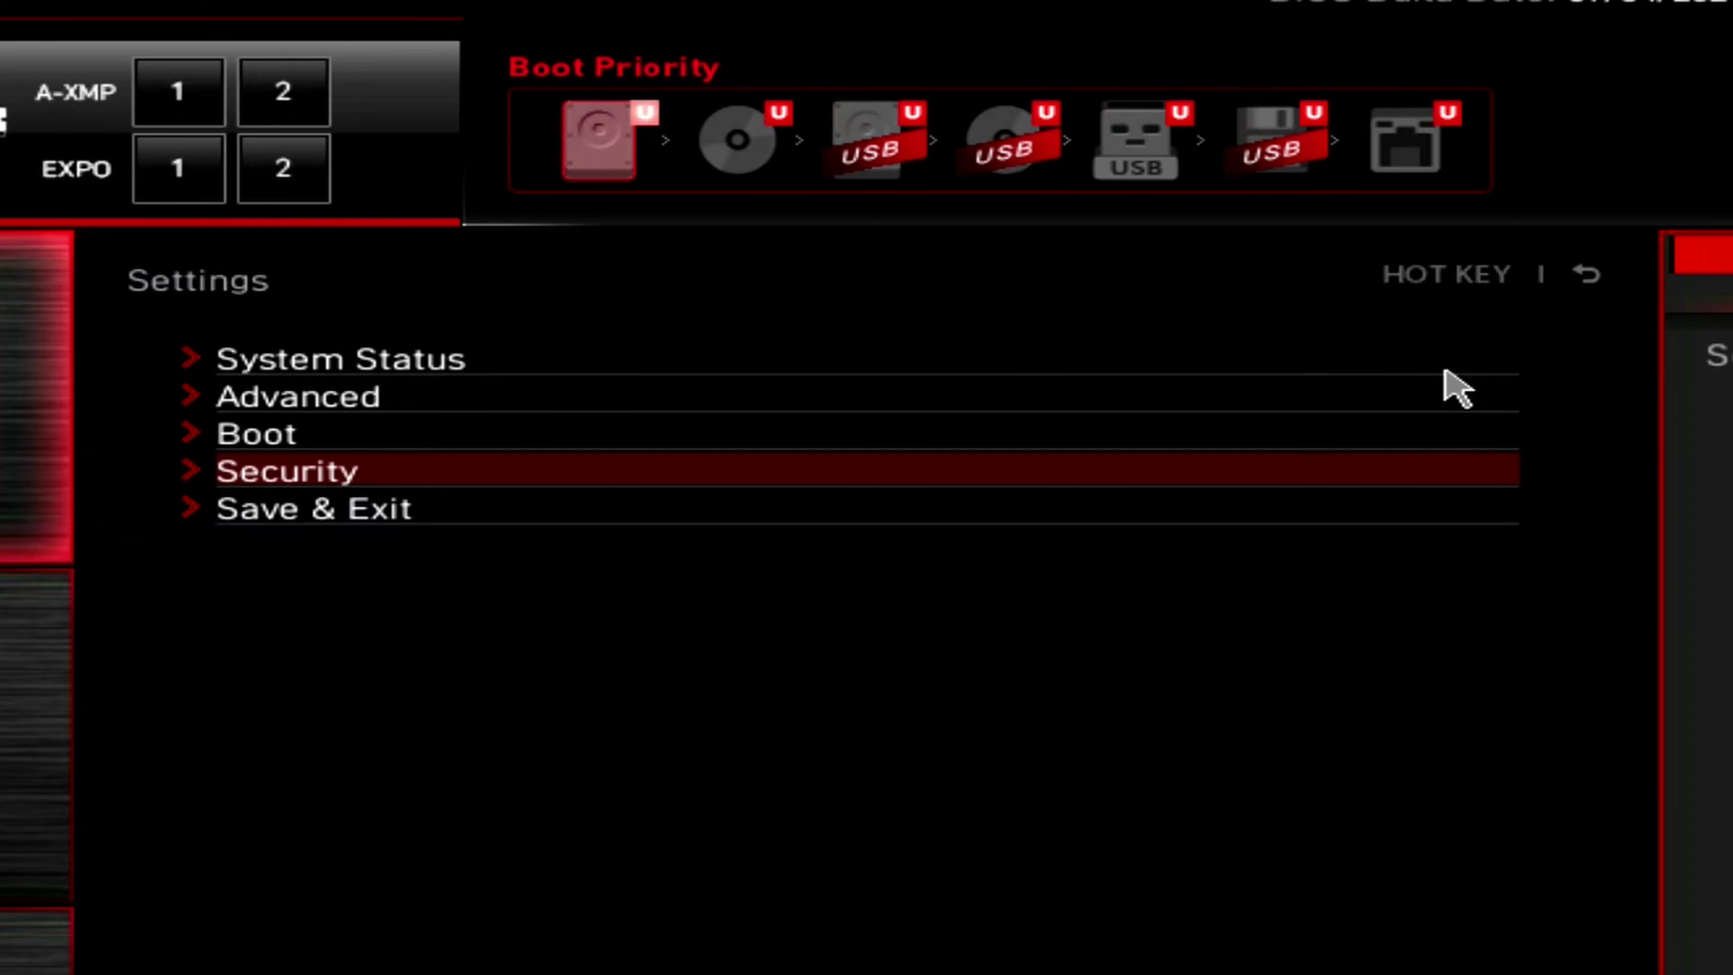
# Set A-XMP to Profile 1 under the DRAM settings of the overclocking section
pyautogui.click(20, 656)
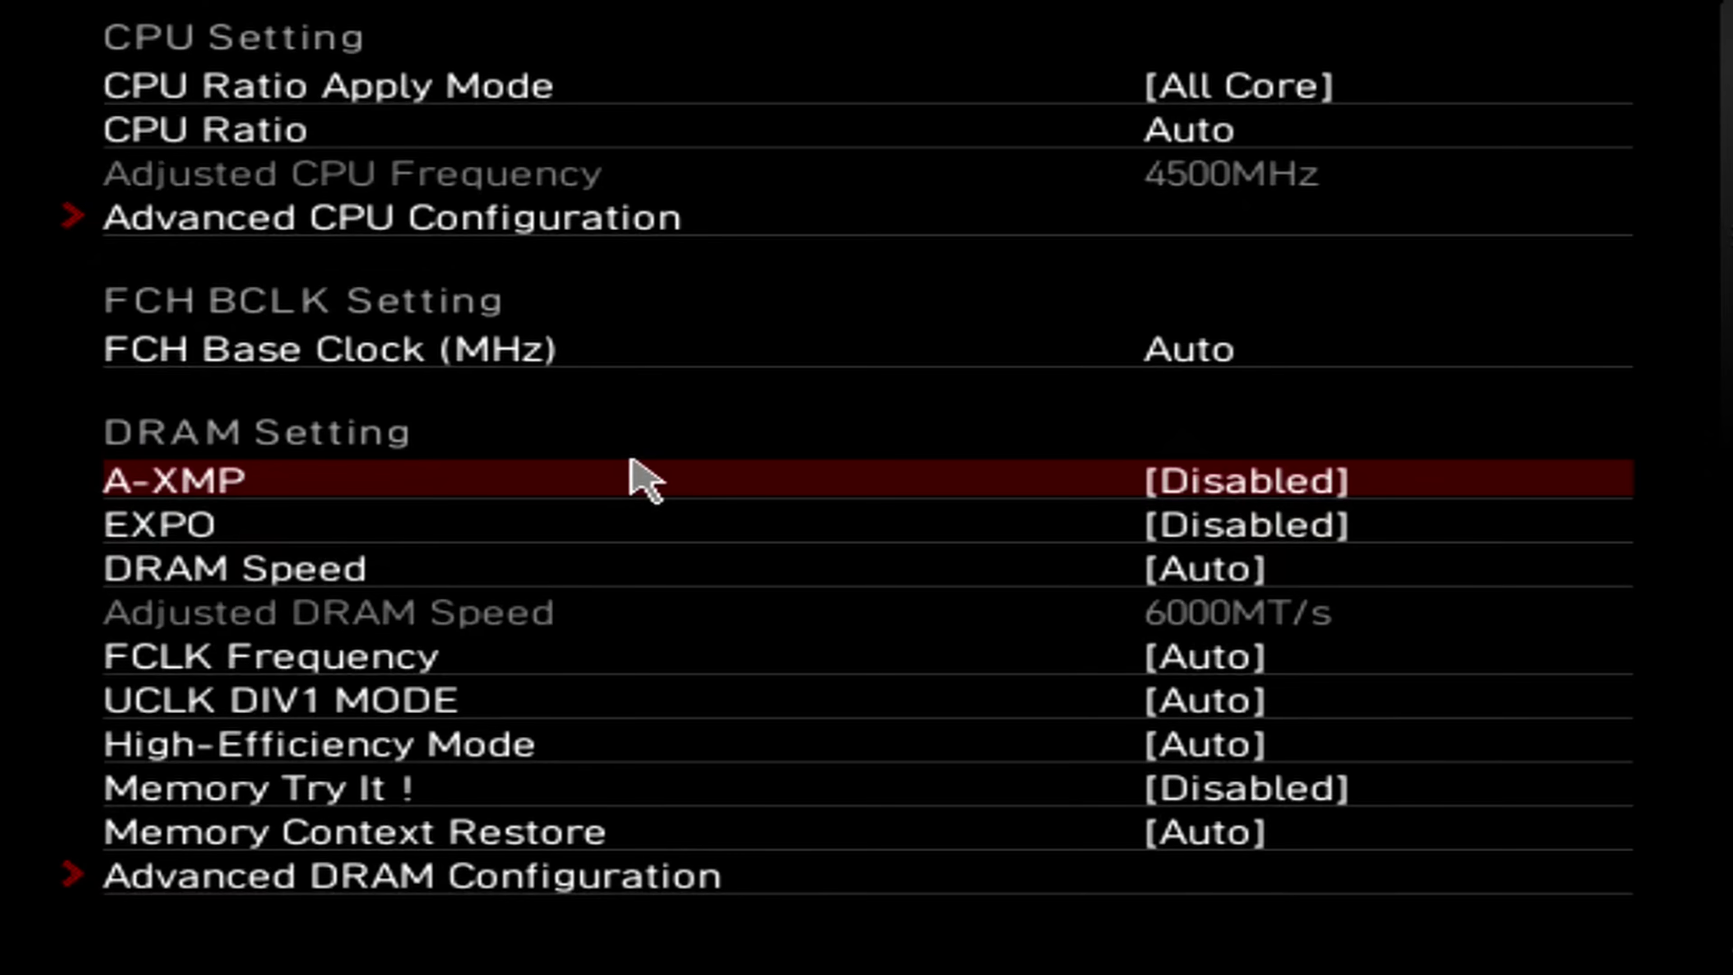
pyautogui.click(645, 480)
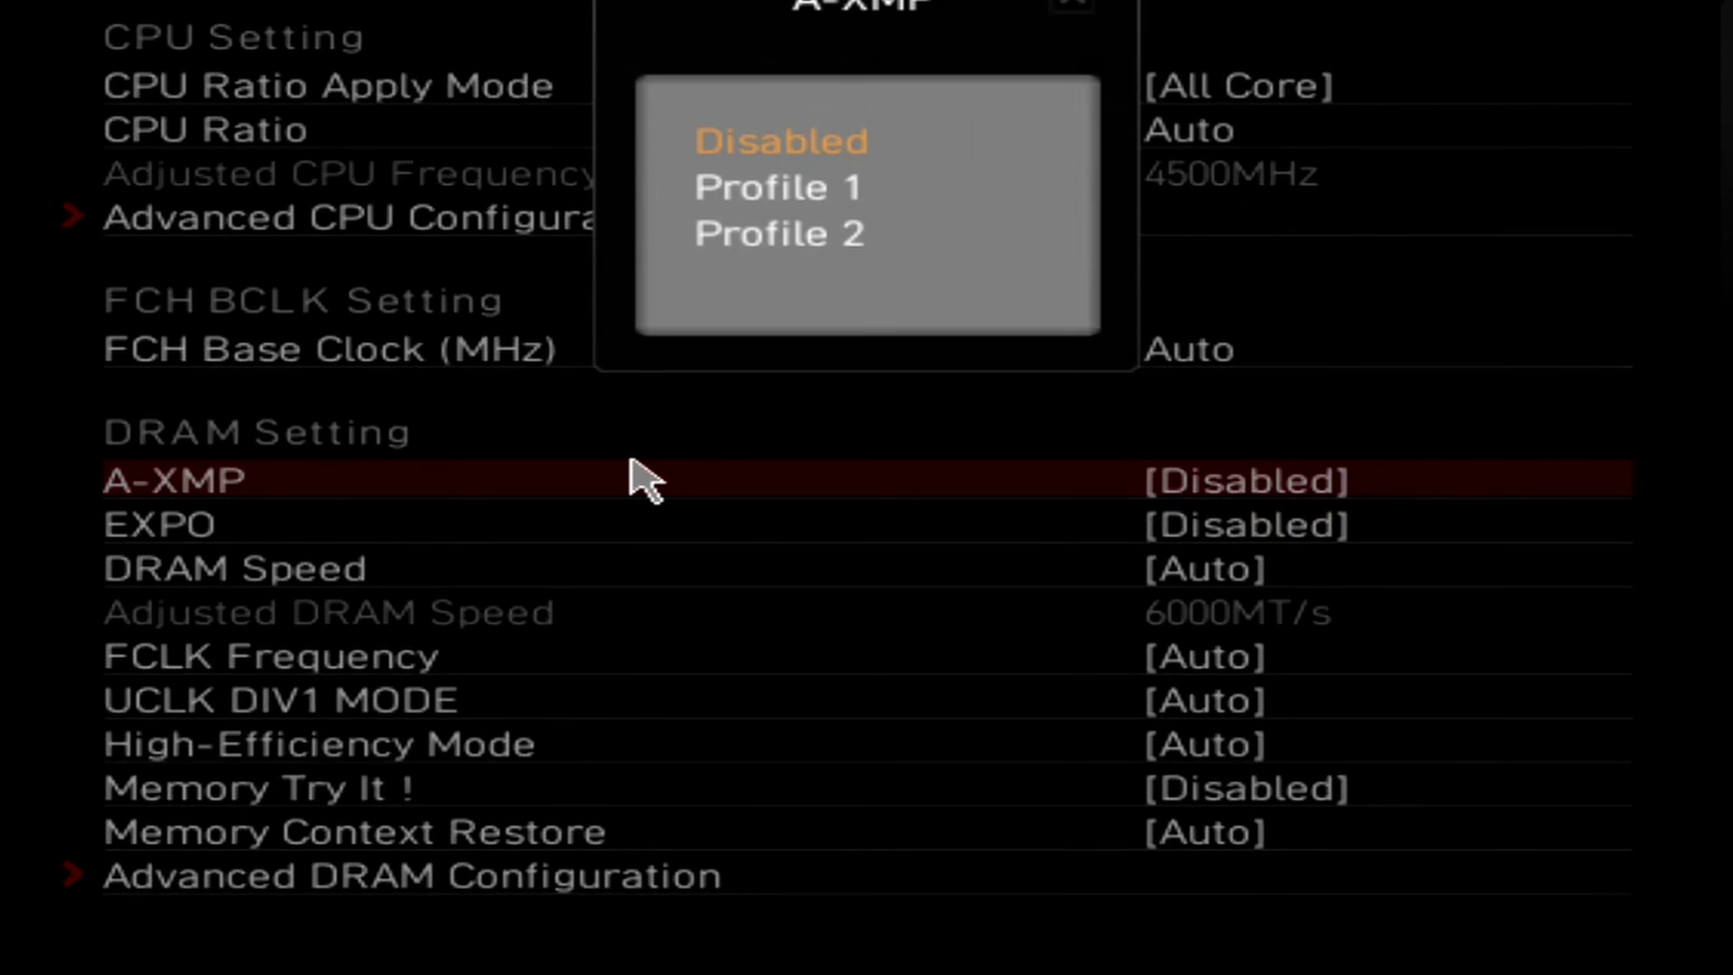
pyautogui.press('Down')
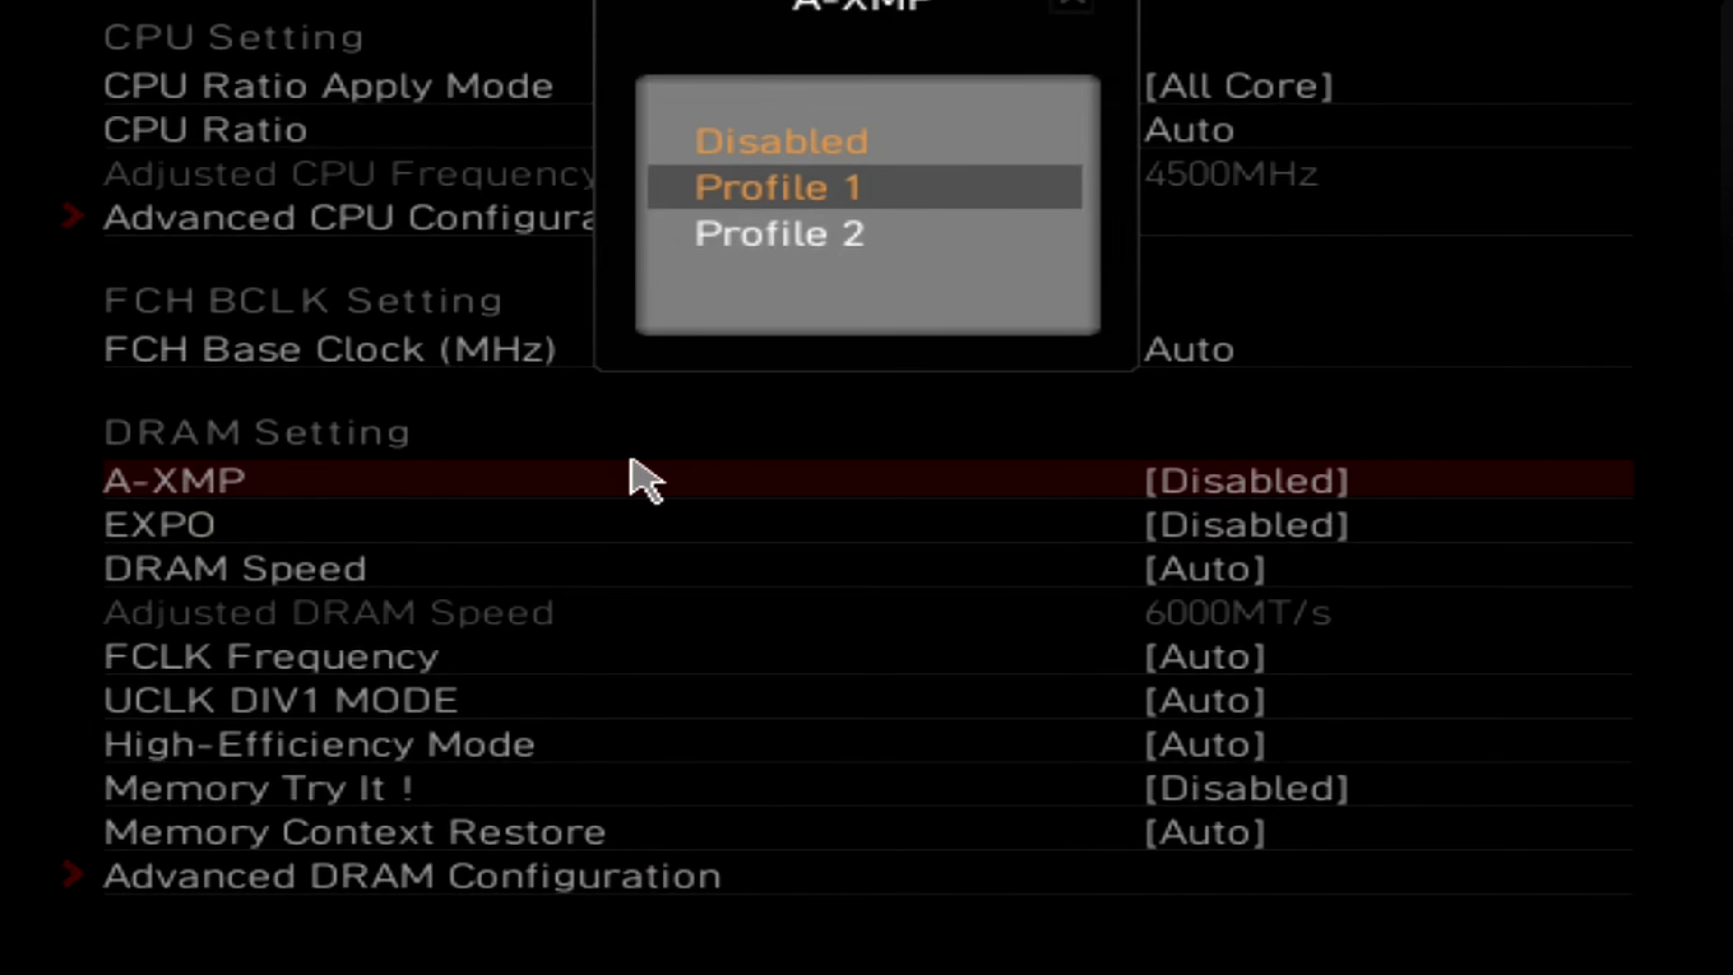
pyautogui.press('Return')
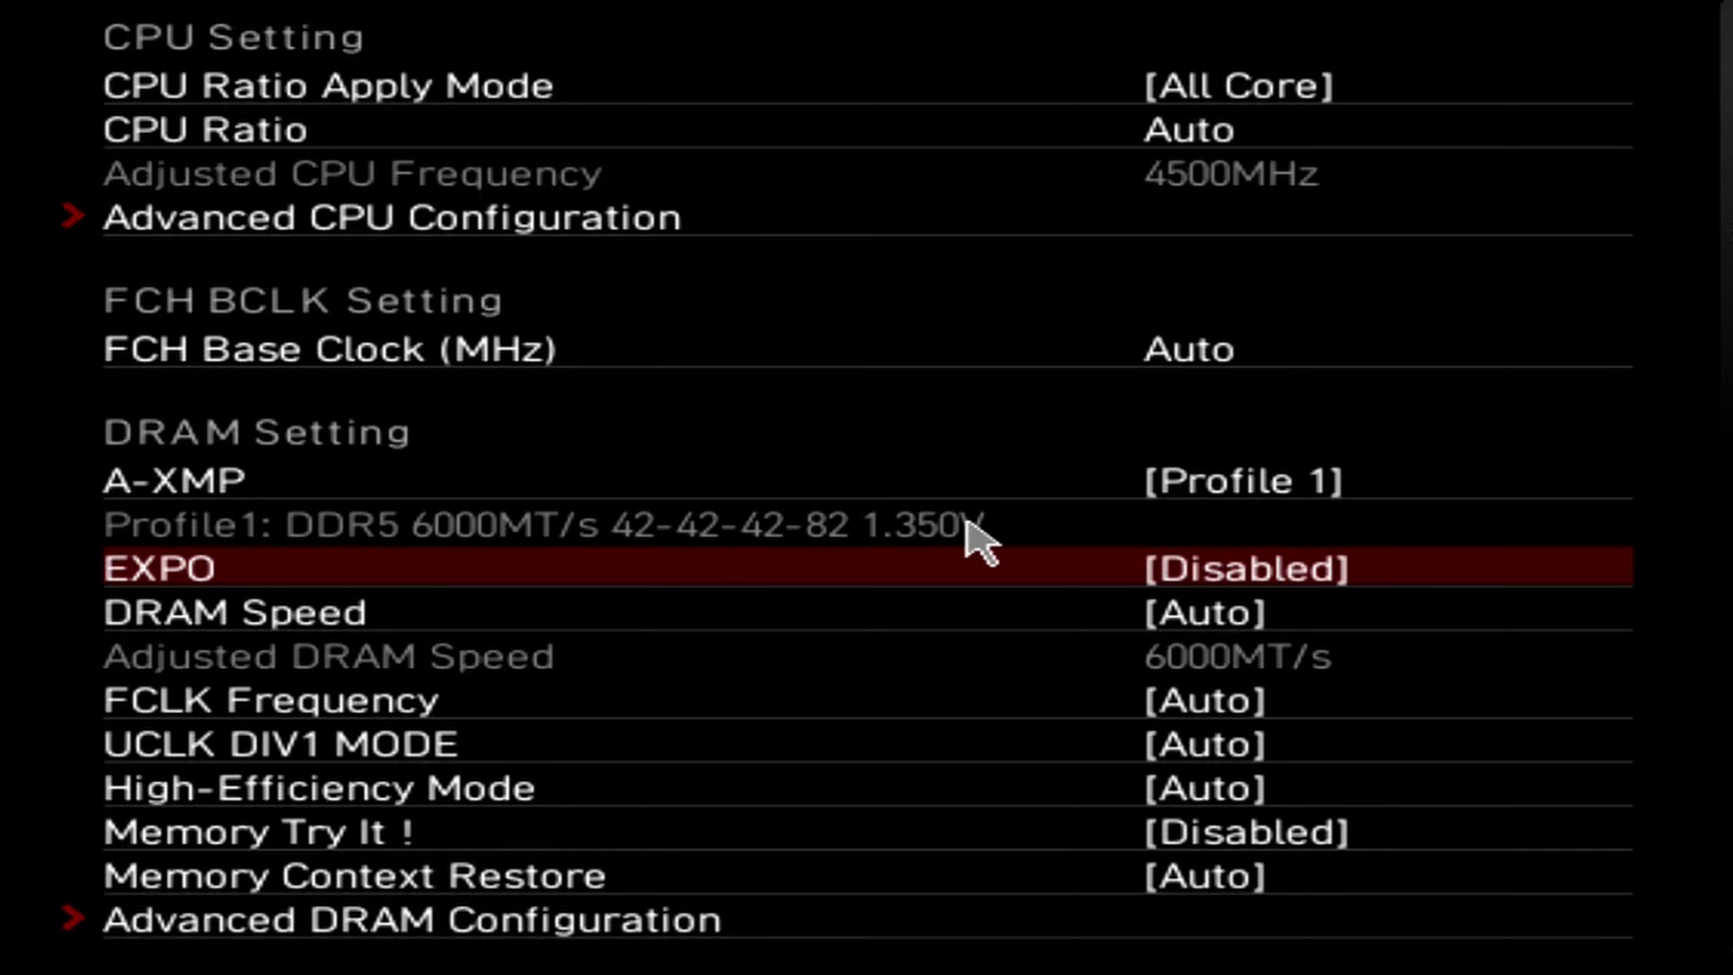
# Set Memory Context Restore to Enabled in the DRAM settings
pyautogui.press('Down')
pyautogui.press('Down')
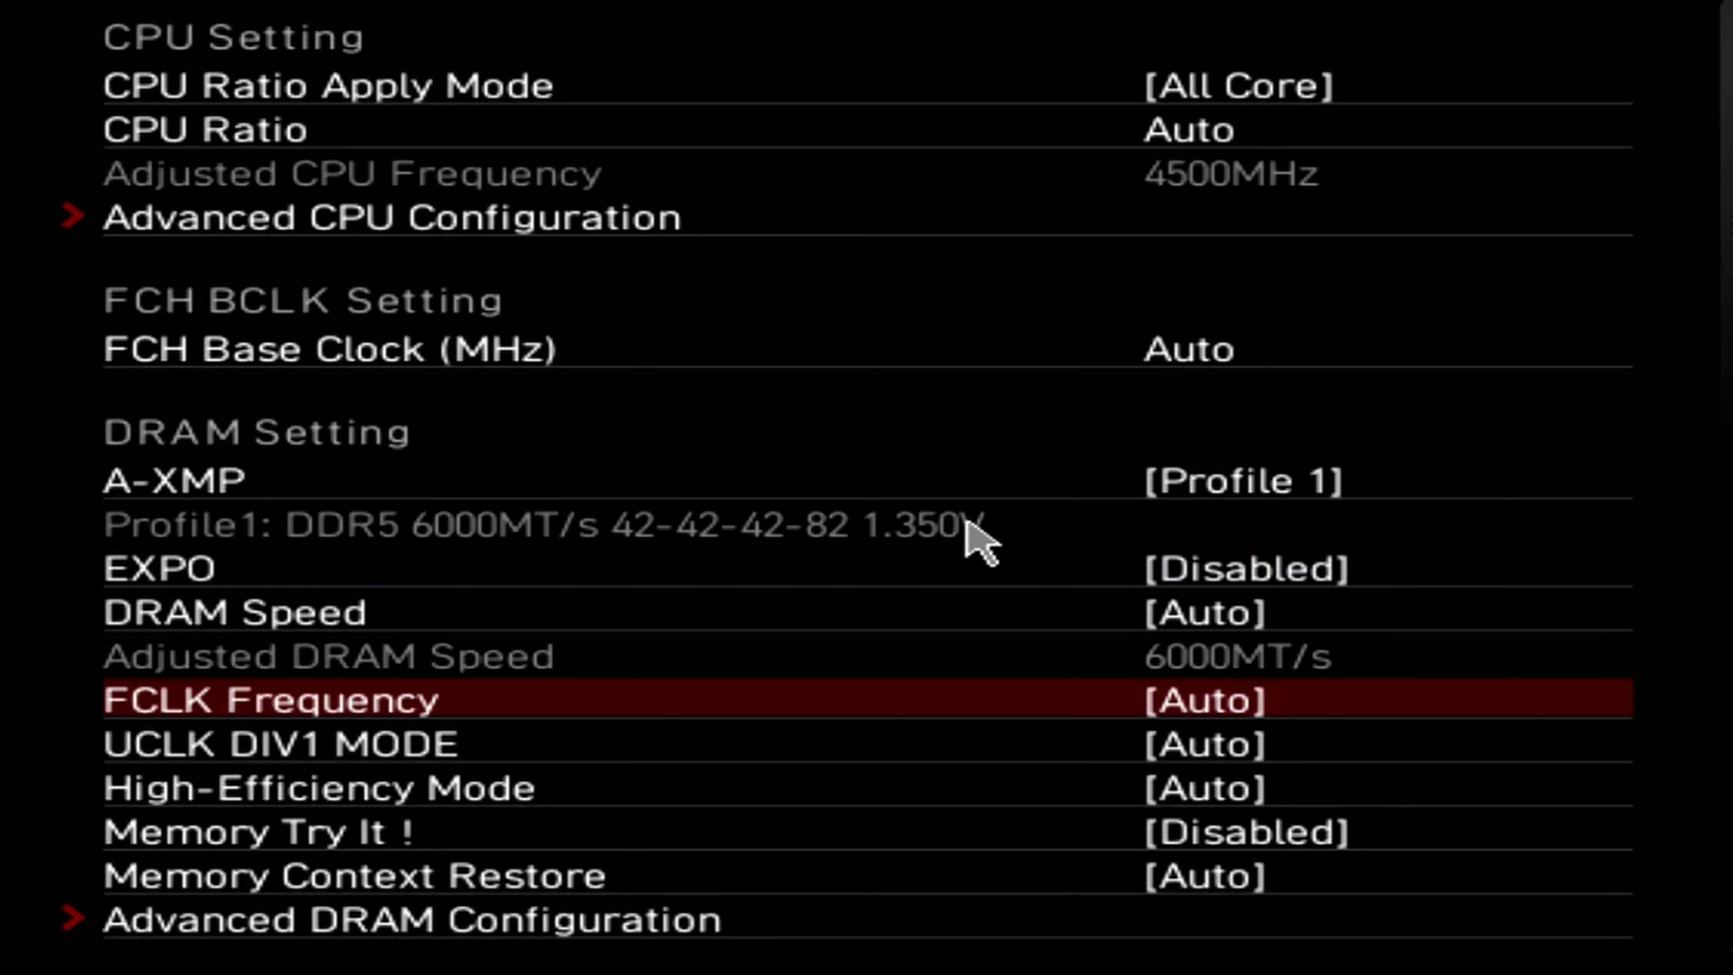
pyautogui.press('Down')
pyautogui.press('Down')
pyautogui.press('Down')
pyautogui.press('Down')
pyautogui.press('Down')
pyautogui.press('Up')
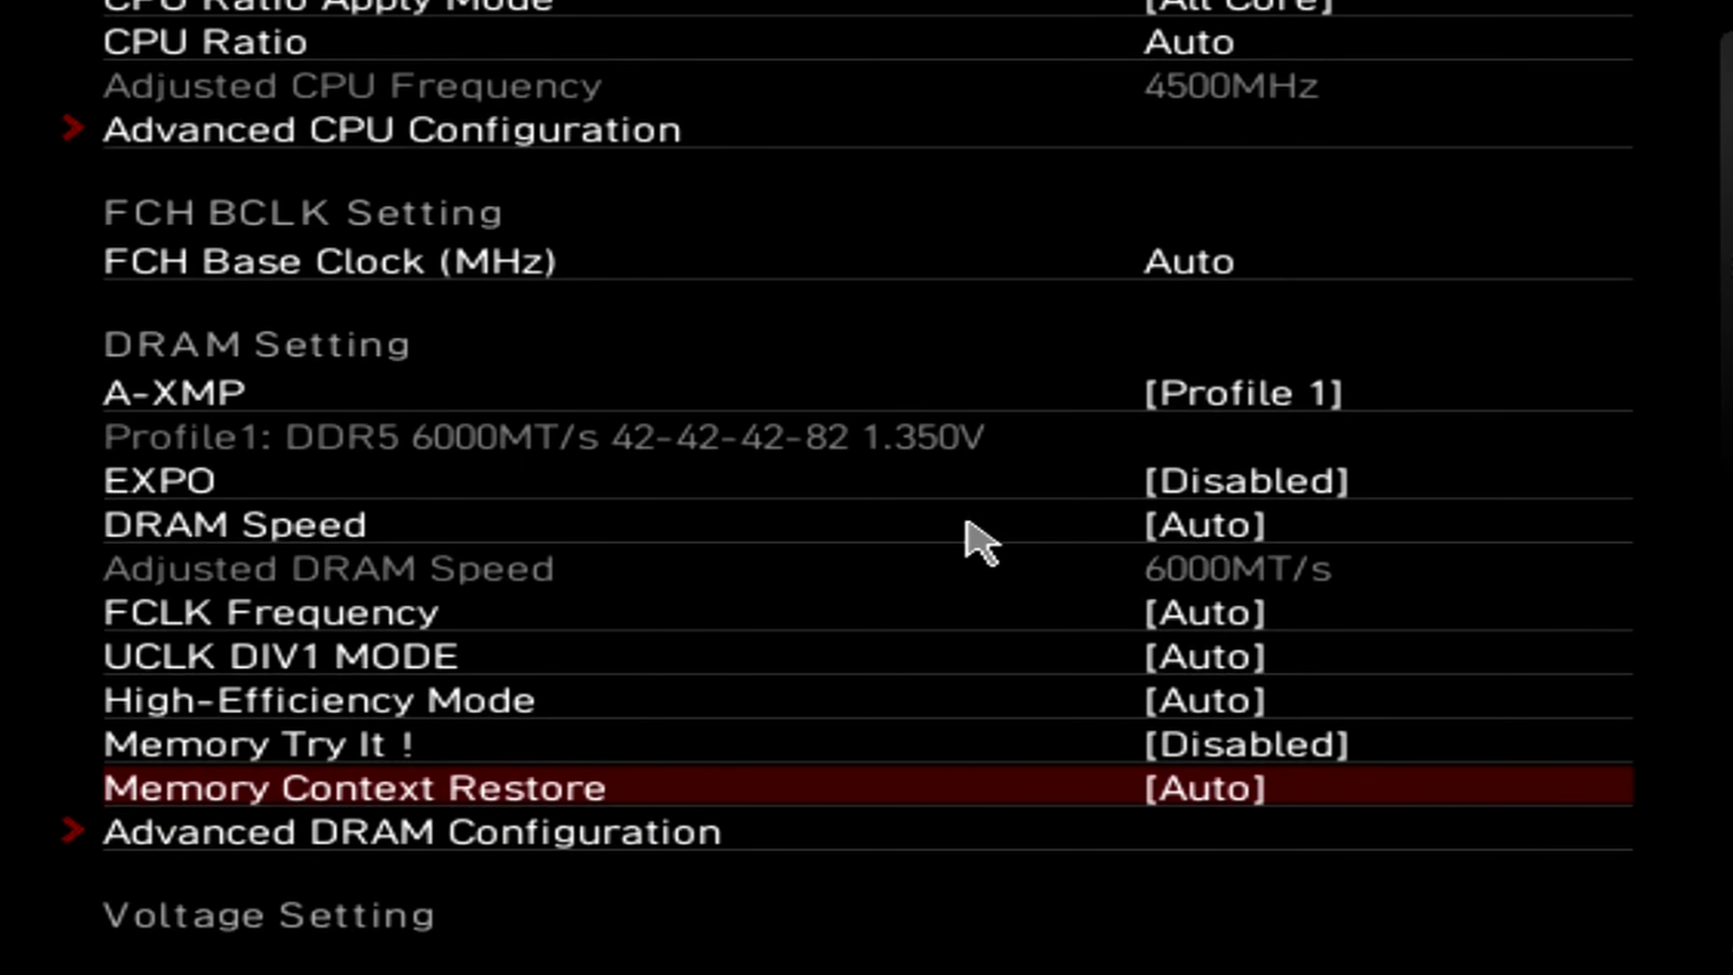
pyautogui.press('Return')
pyautogui.press('Down')
pyautogui.press('Down')
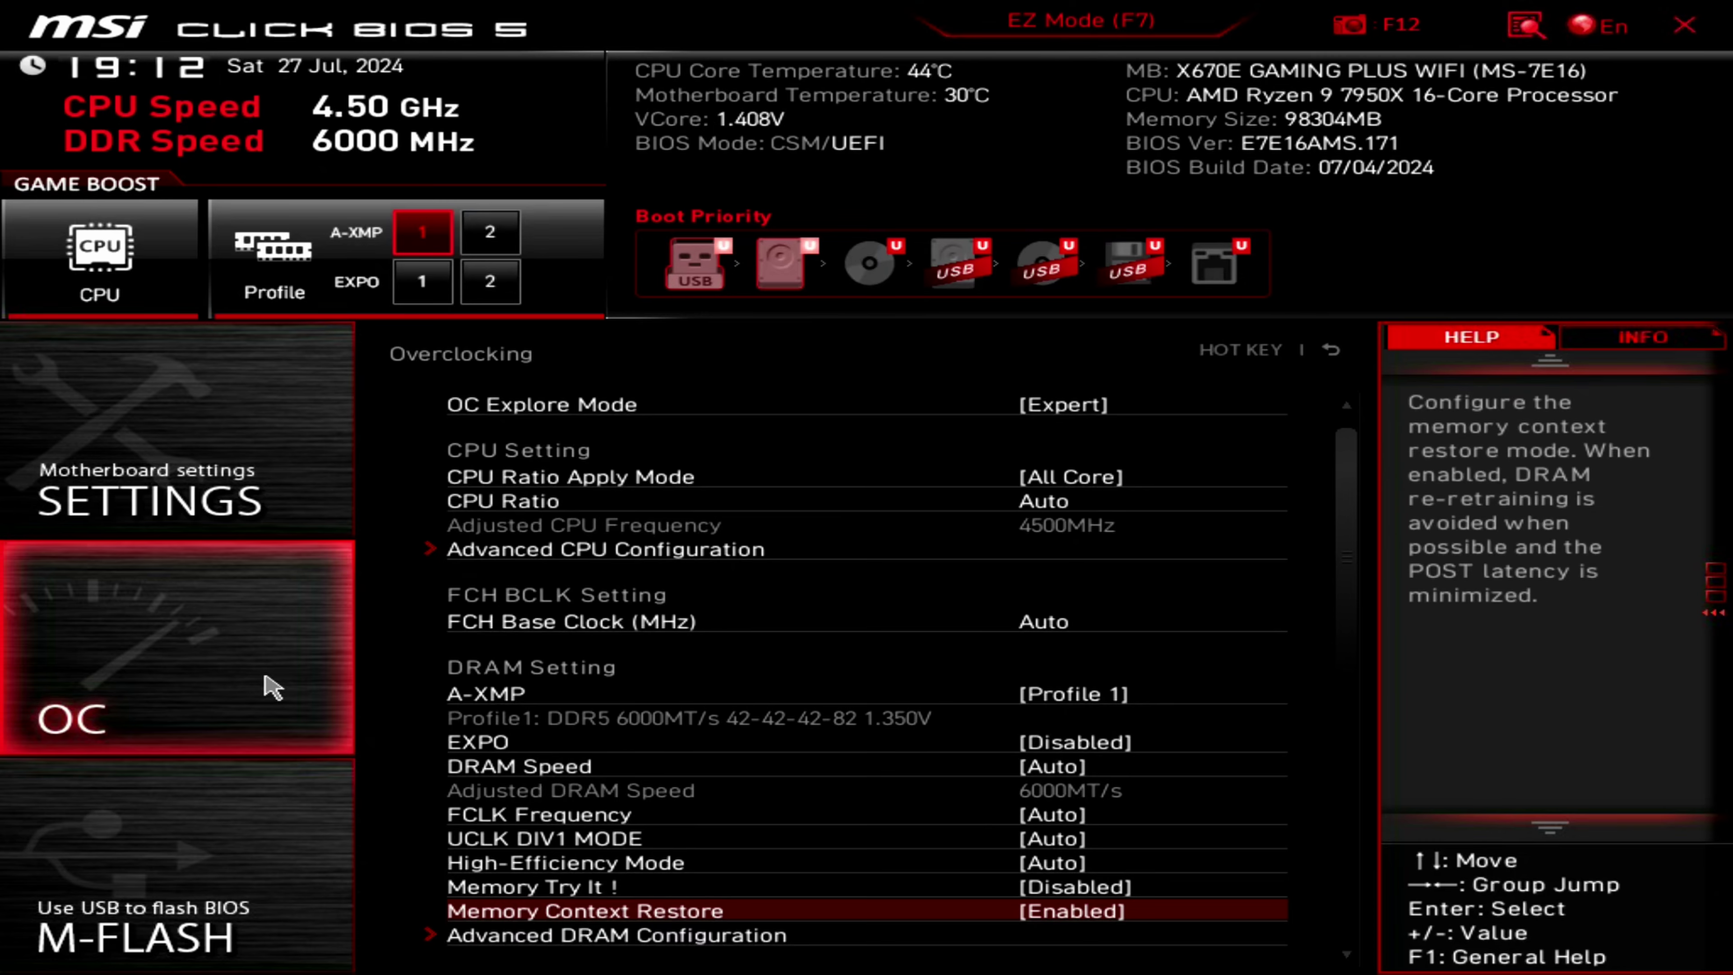
# Set CPU Loadline Calibration Control to Mode 1 in the DigitALL Power settings
pyautogui.press('Down')
pyautogui.press('Down')
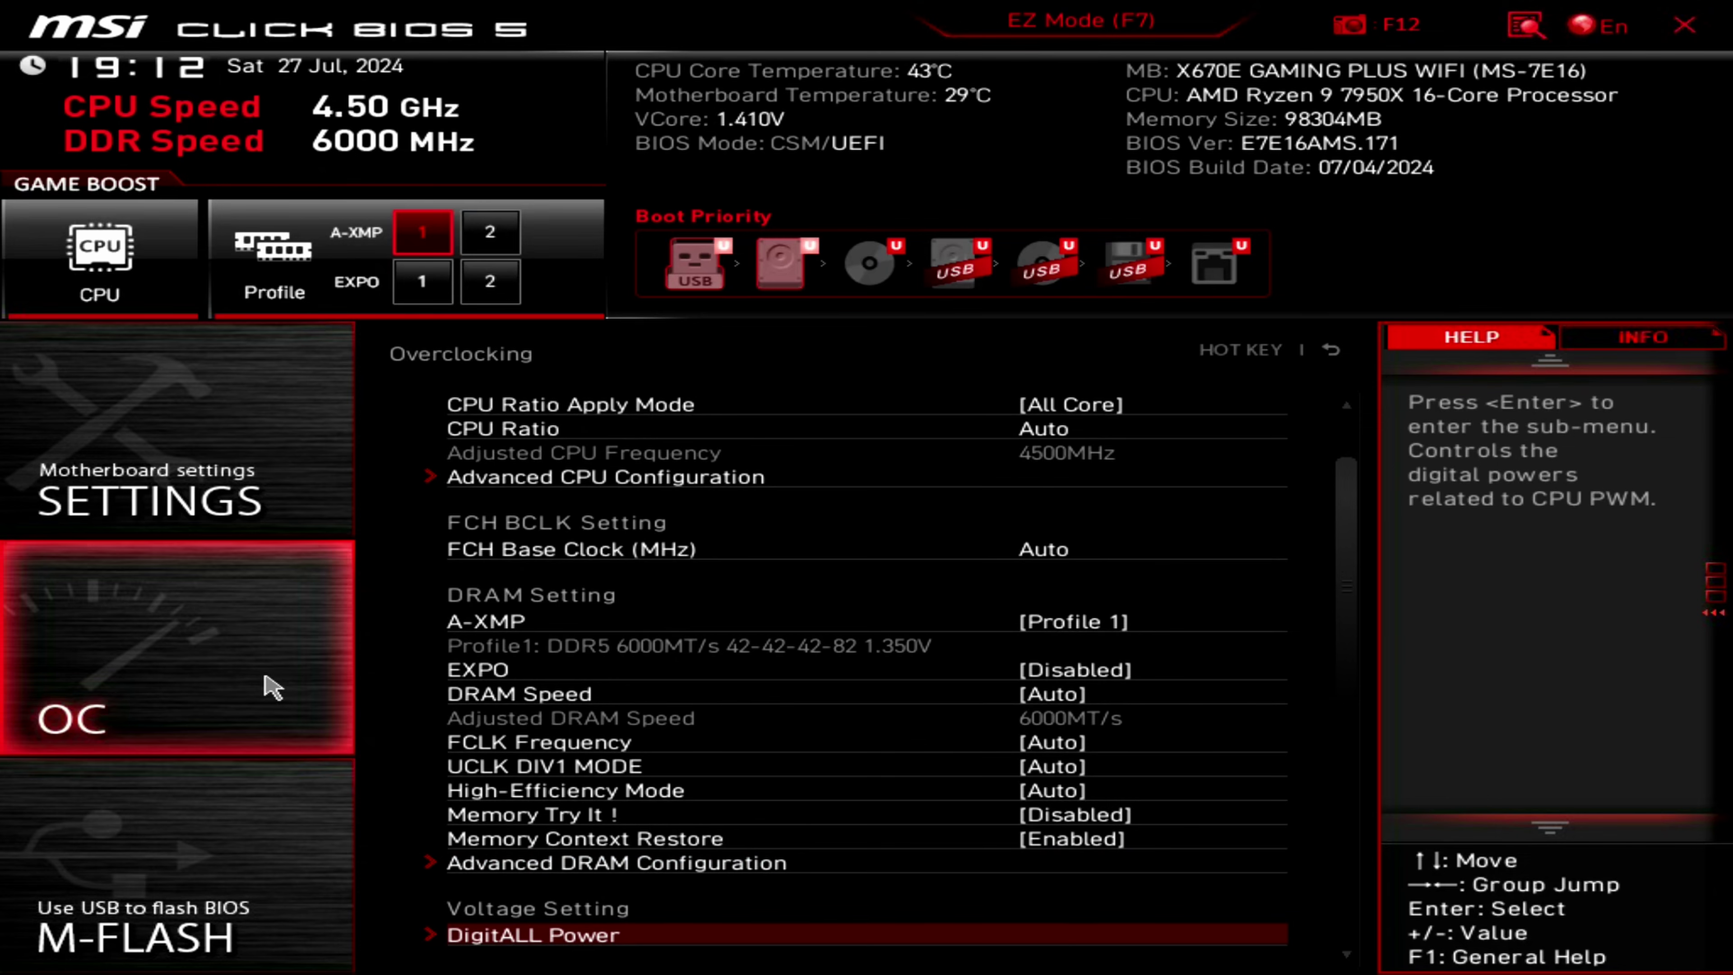
pyautogui.press('Return')
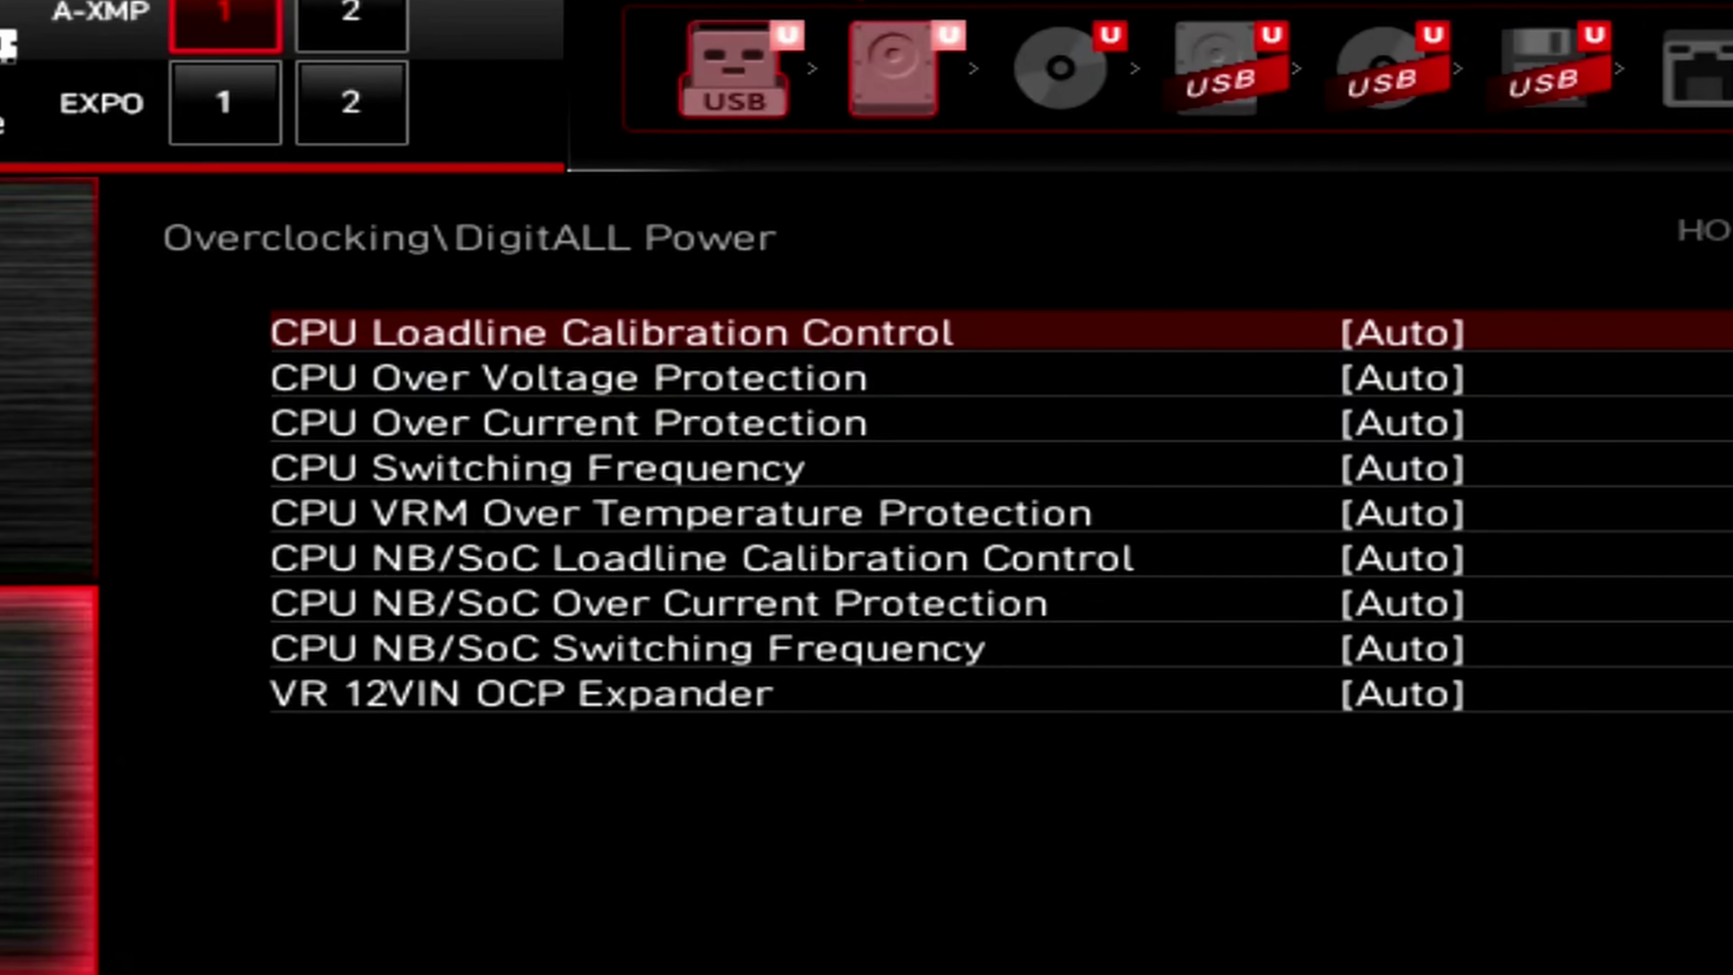
pyautogui.press('Return')
pyautogui.press('Down')
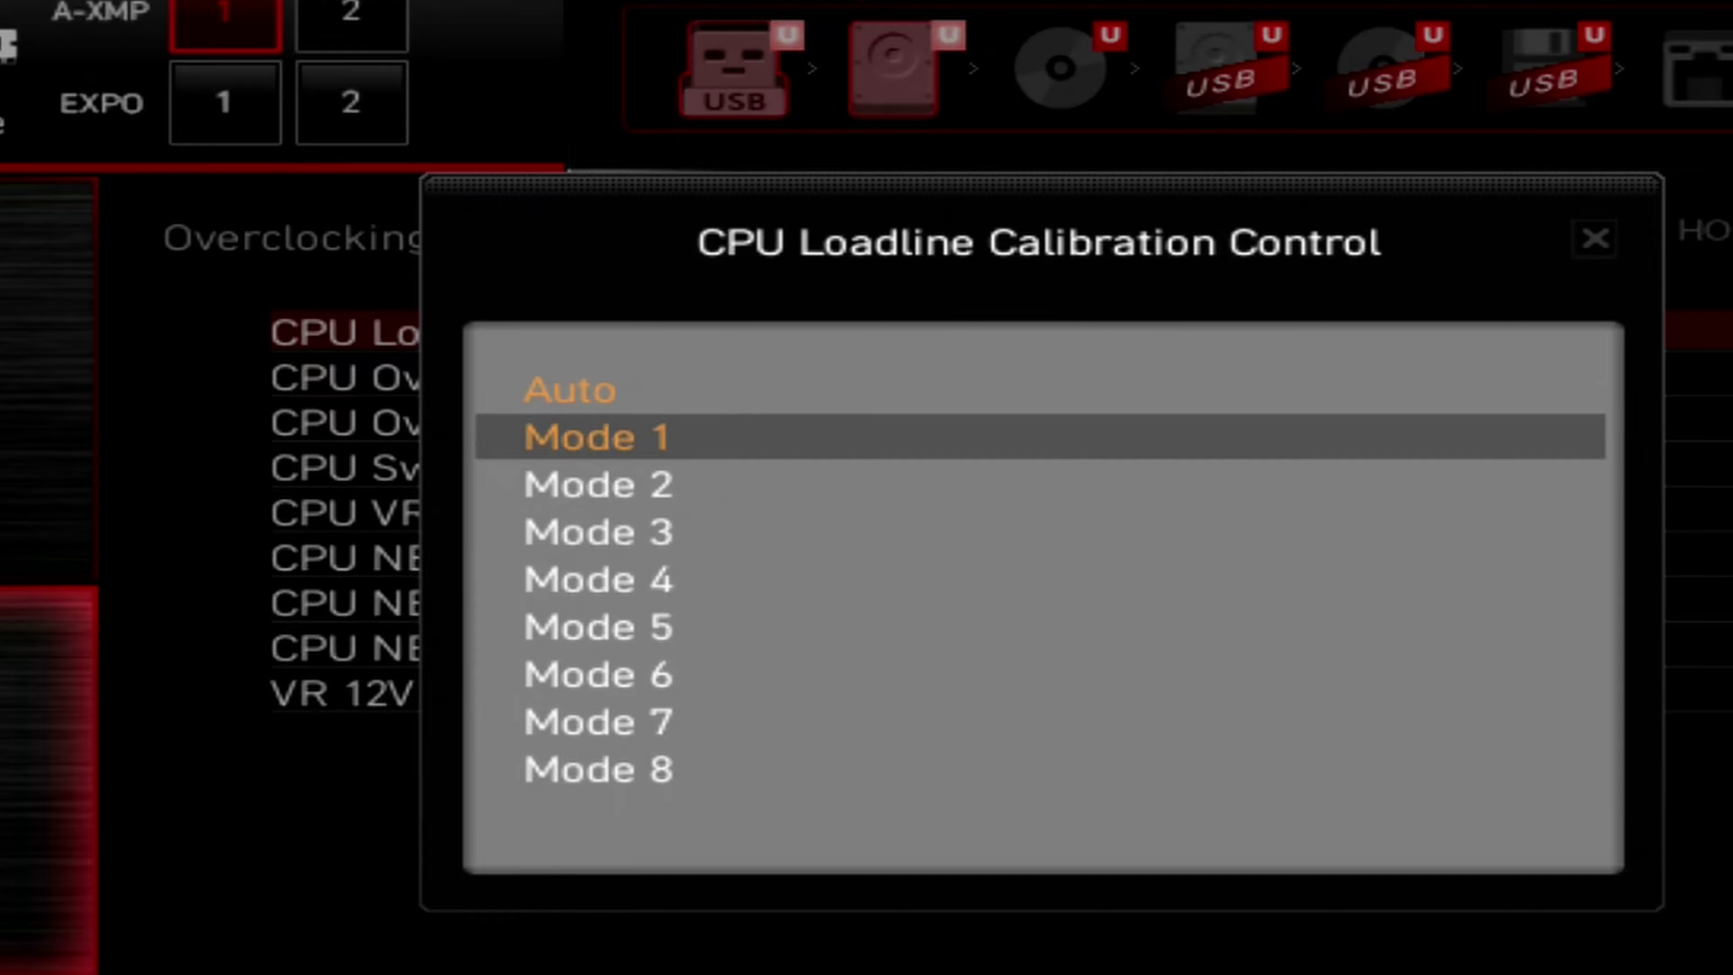
pyautogui.press('Return')
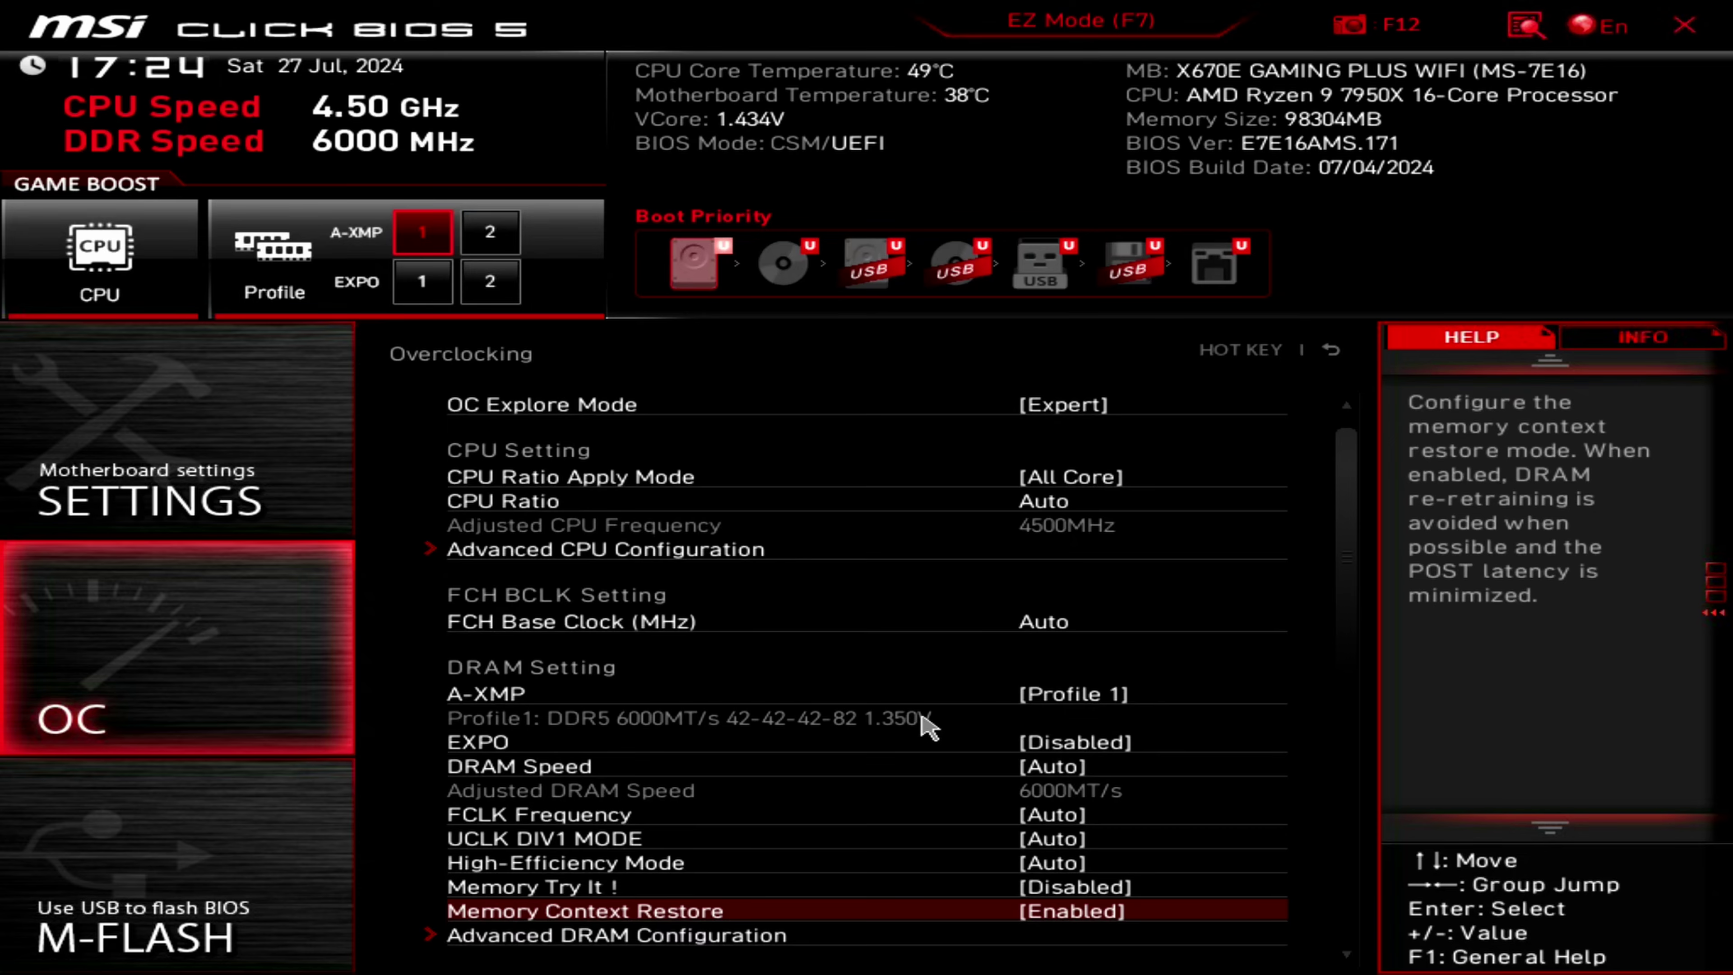
# Set the CPU 1 fan to PWM control in the Hardware Monitor and close it
pyautogui.press('Escape')
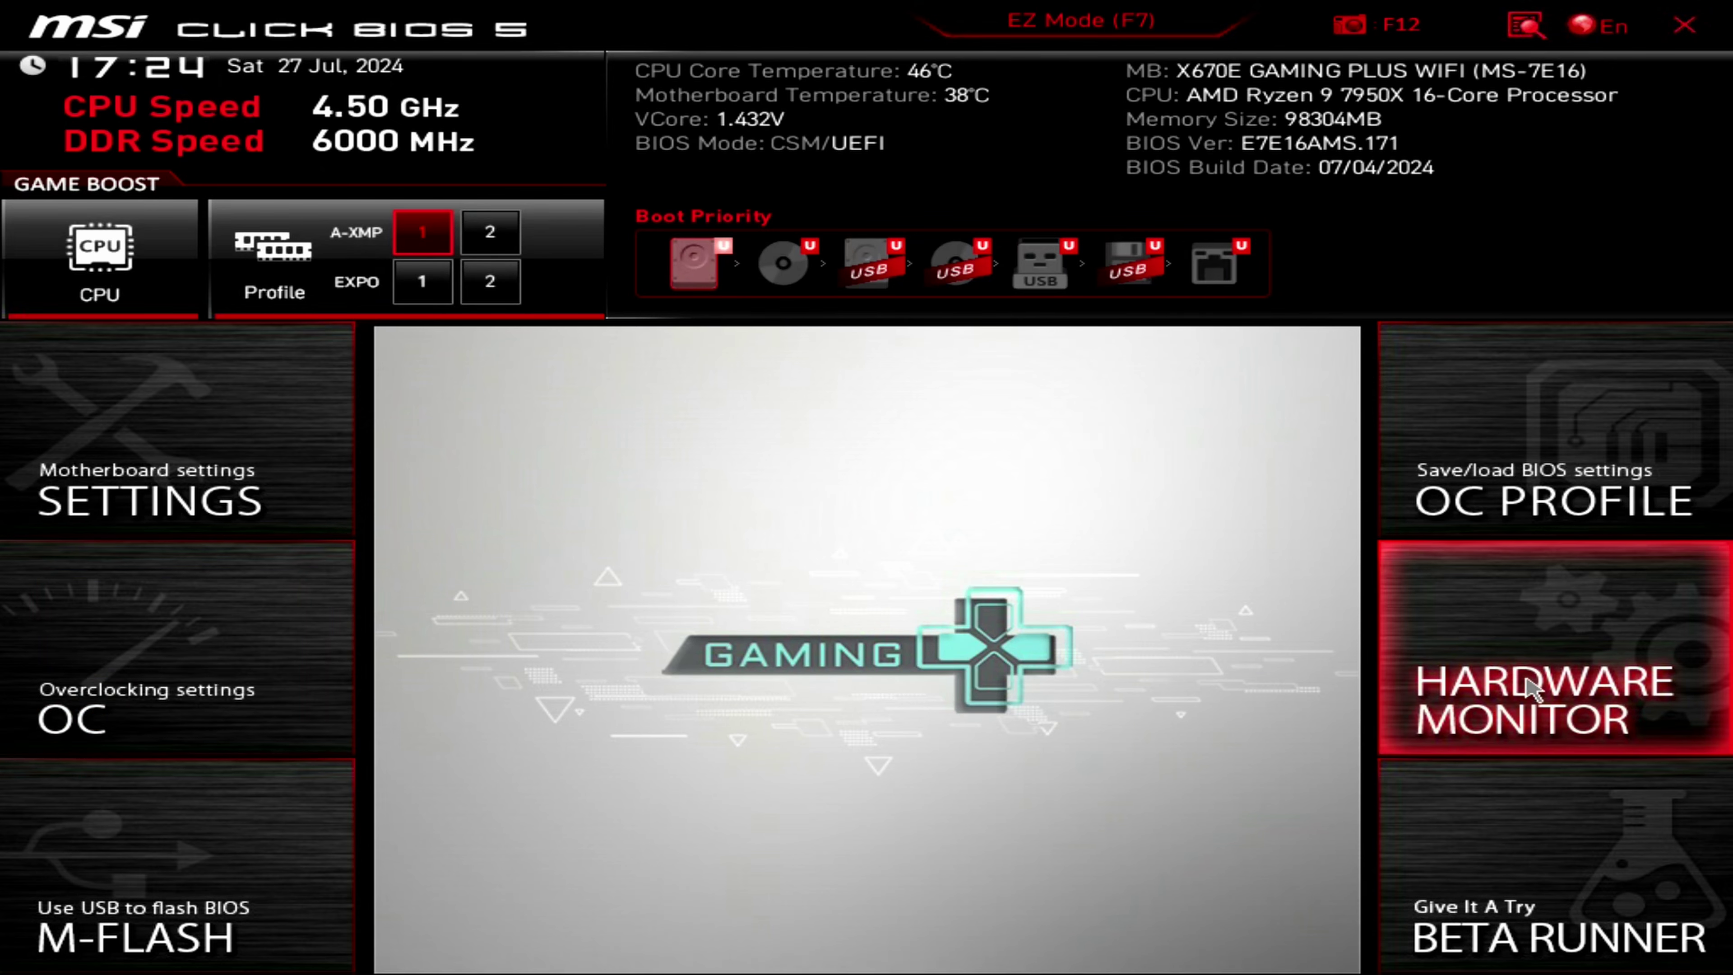
pyautogui.click(1563, 703)
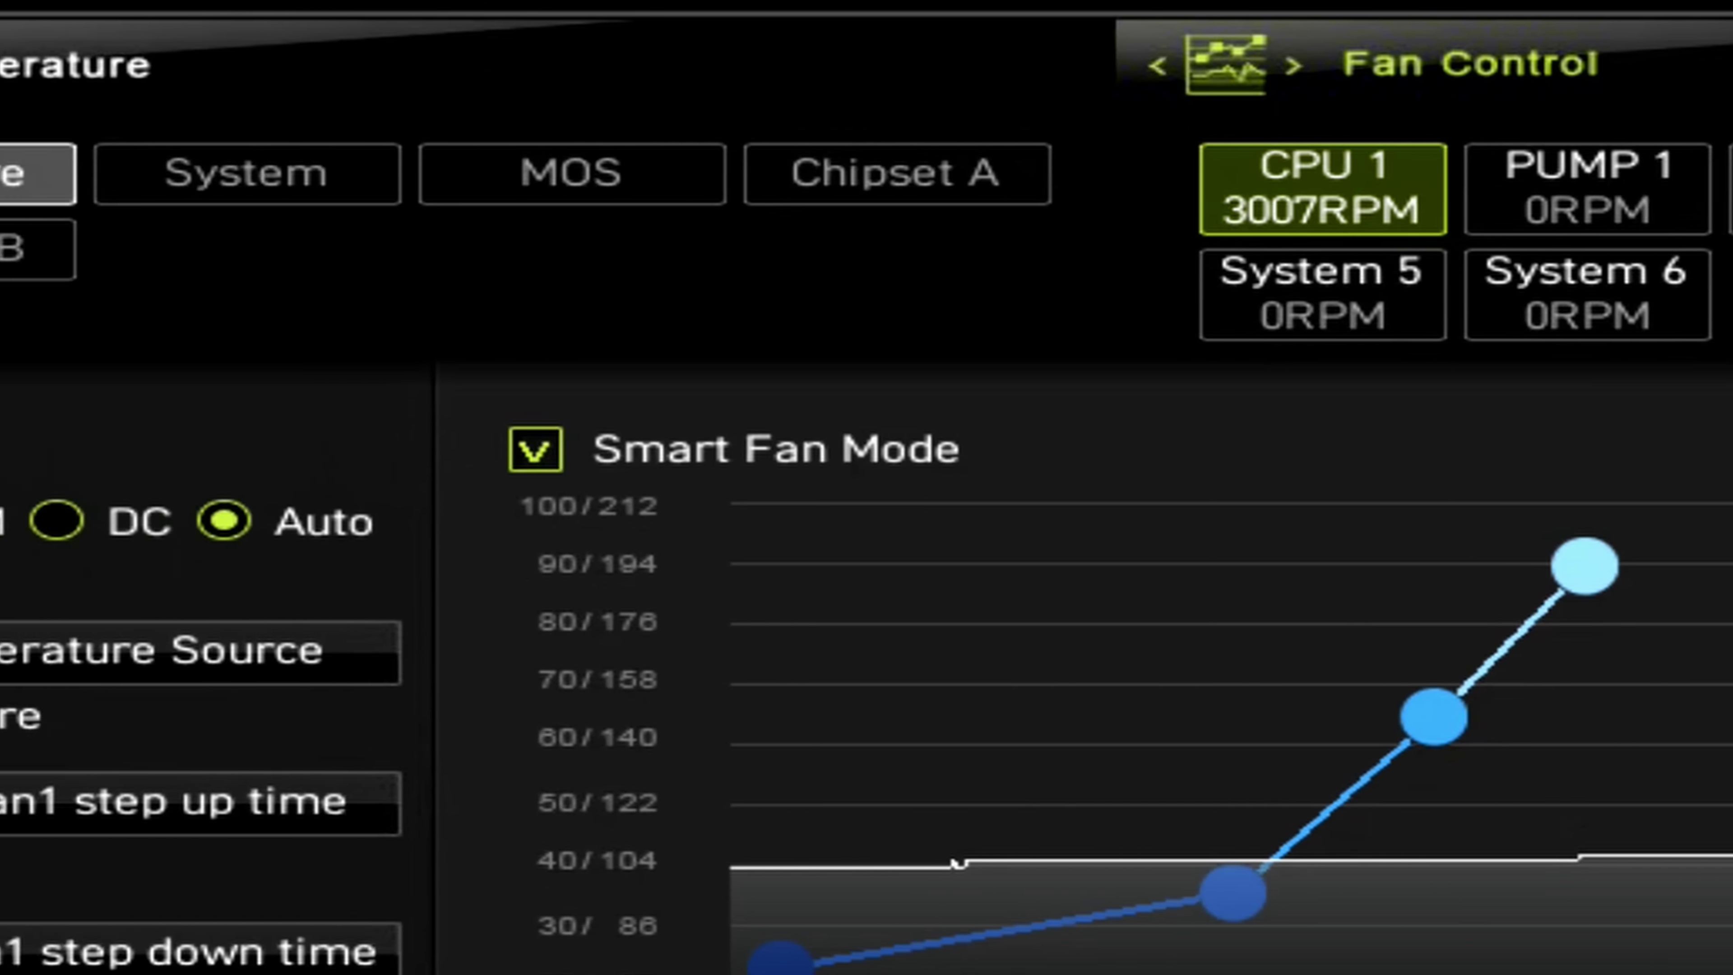
pyautogui.click(106, 537)
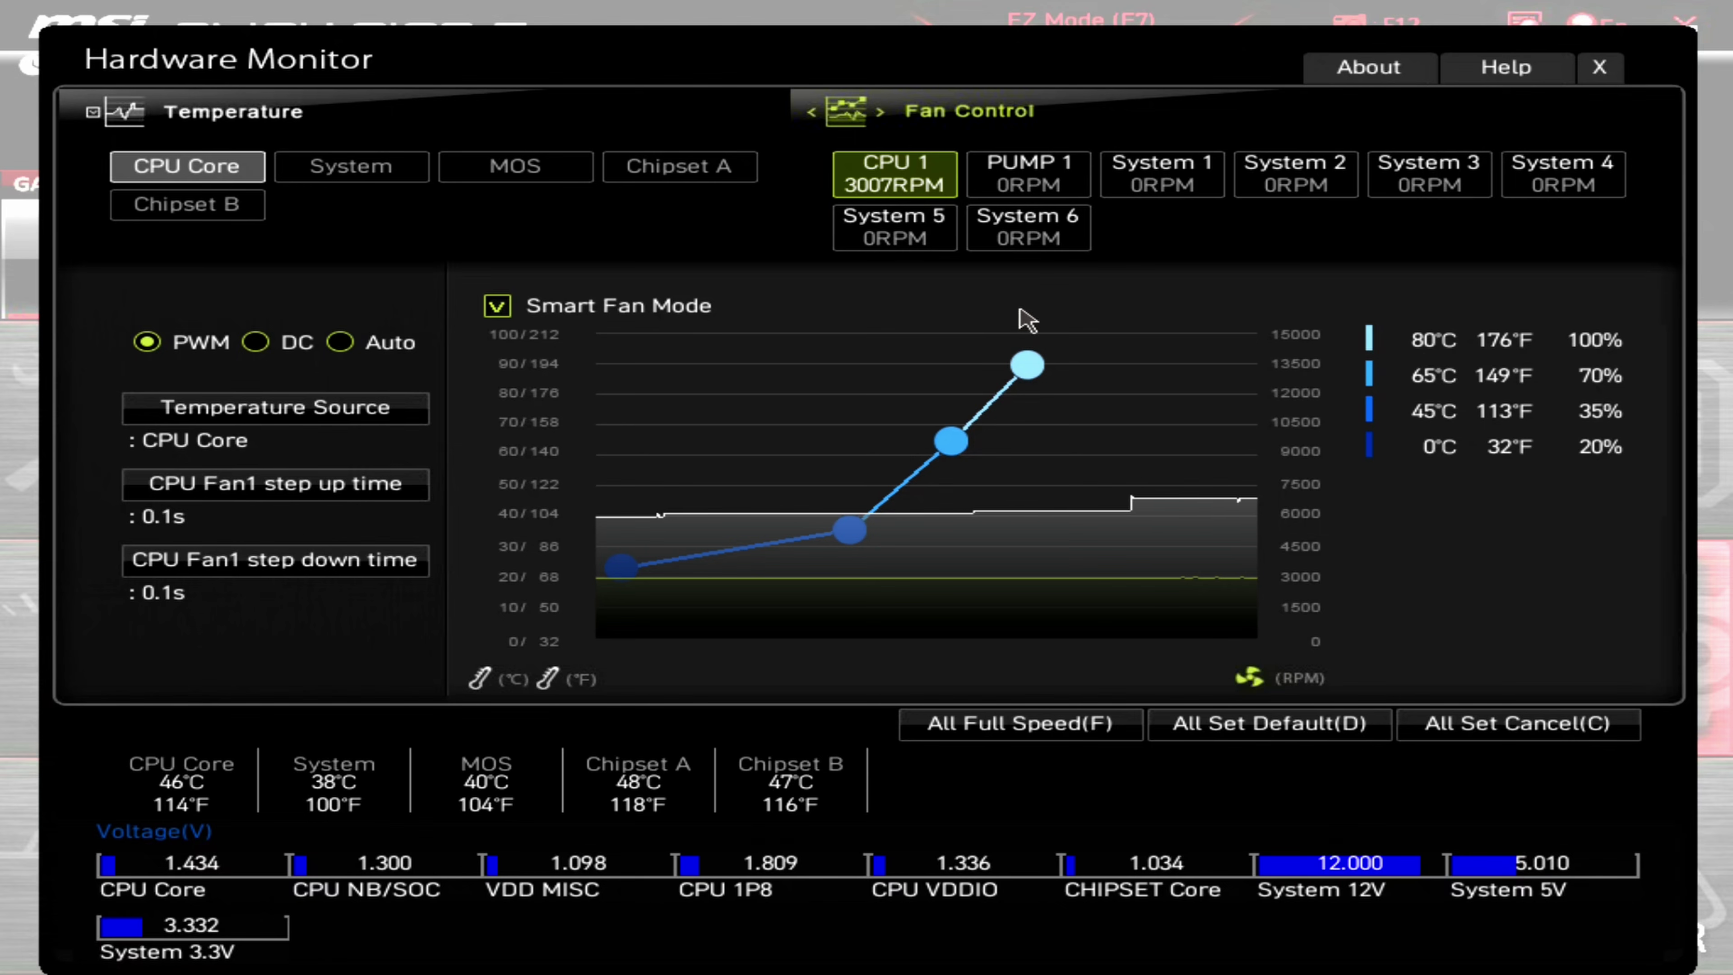
pyautogui.press('Escape')
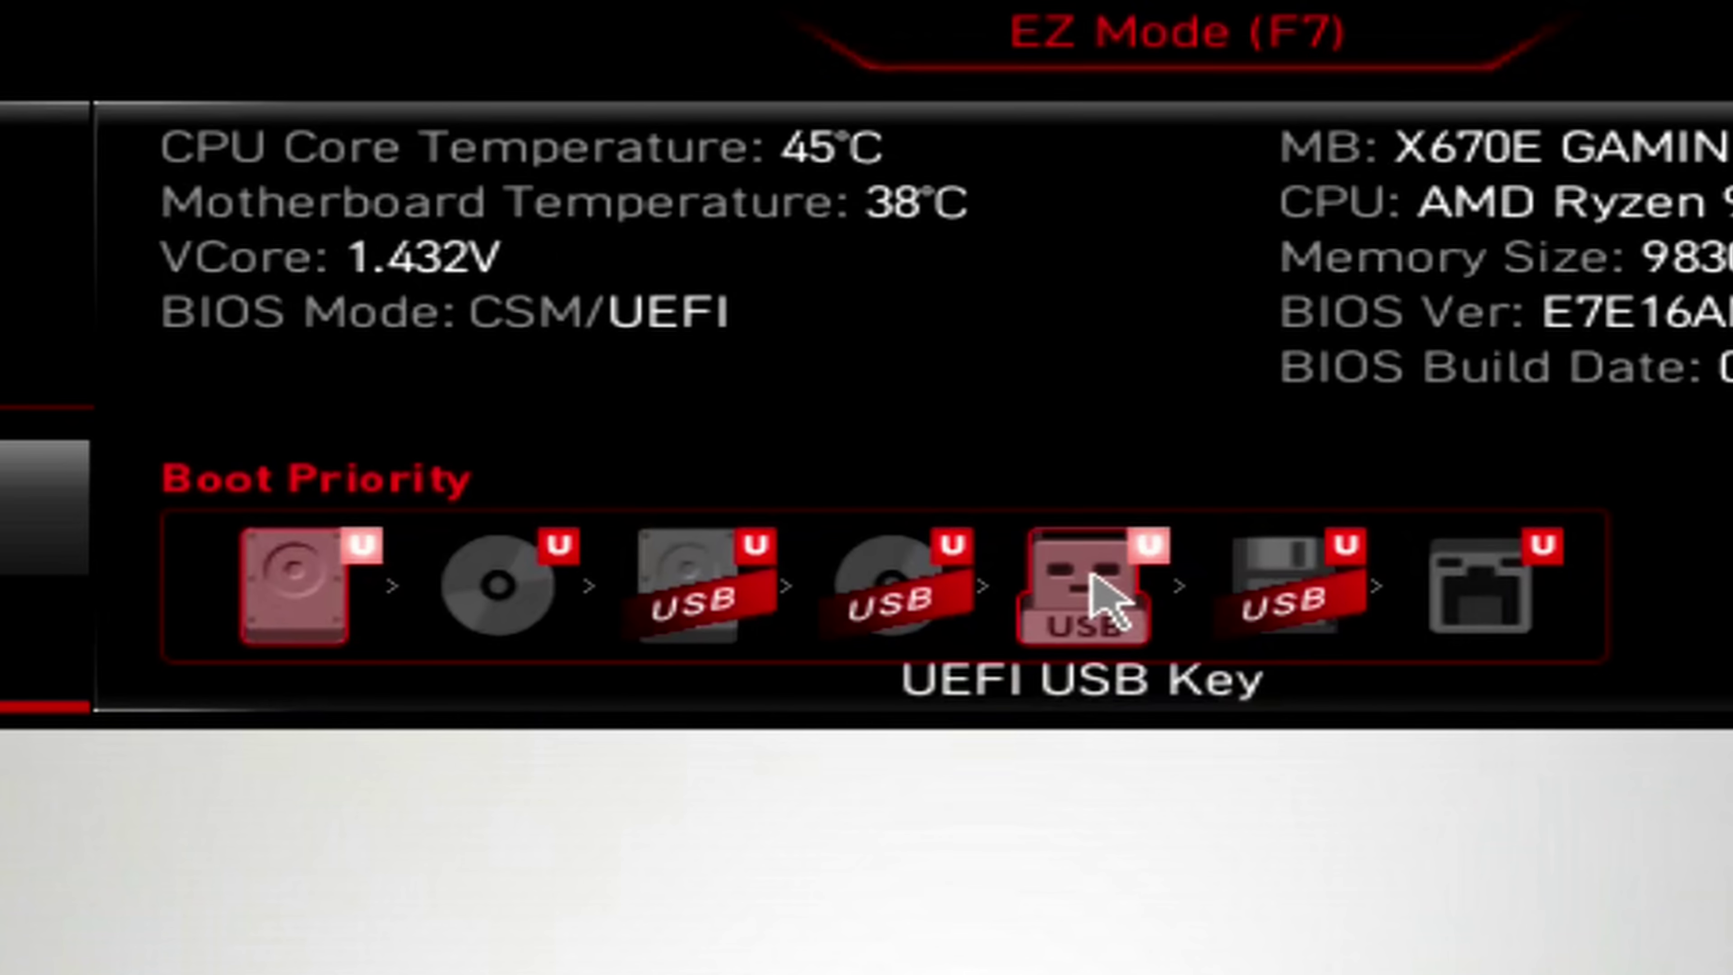
# Move the UEFI USB Key to the first position in the boot priority, and save the BIOS changes
pyautogui.moveTo(1092, 579); pyautogui.dragTo(259, 621)
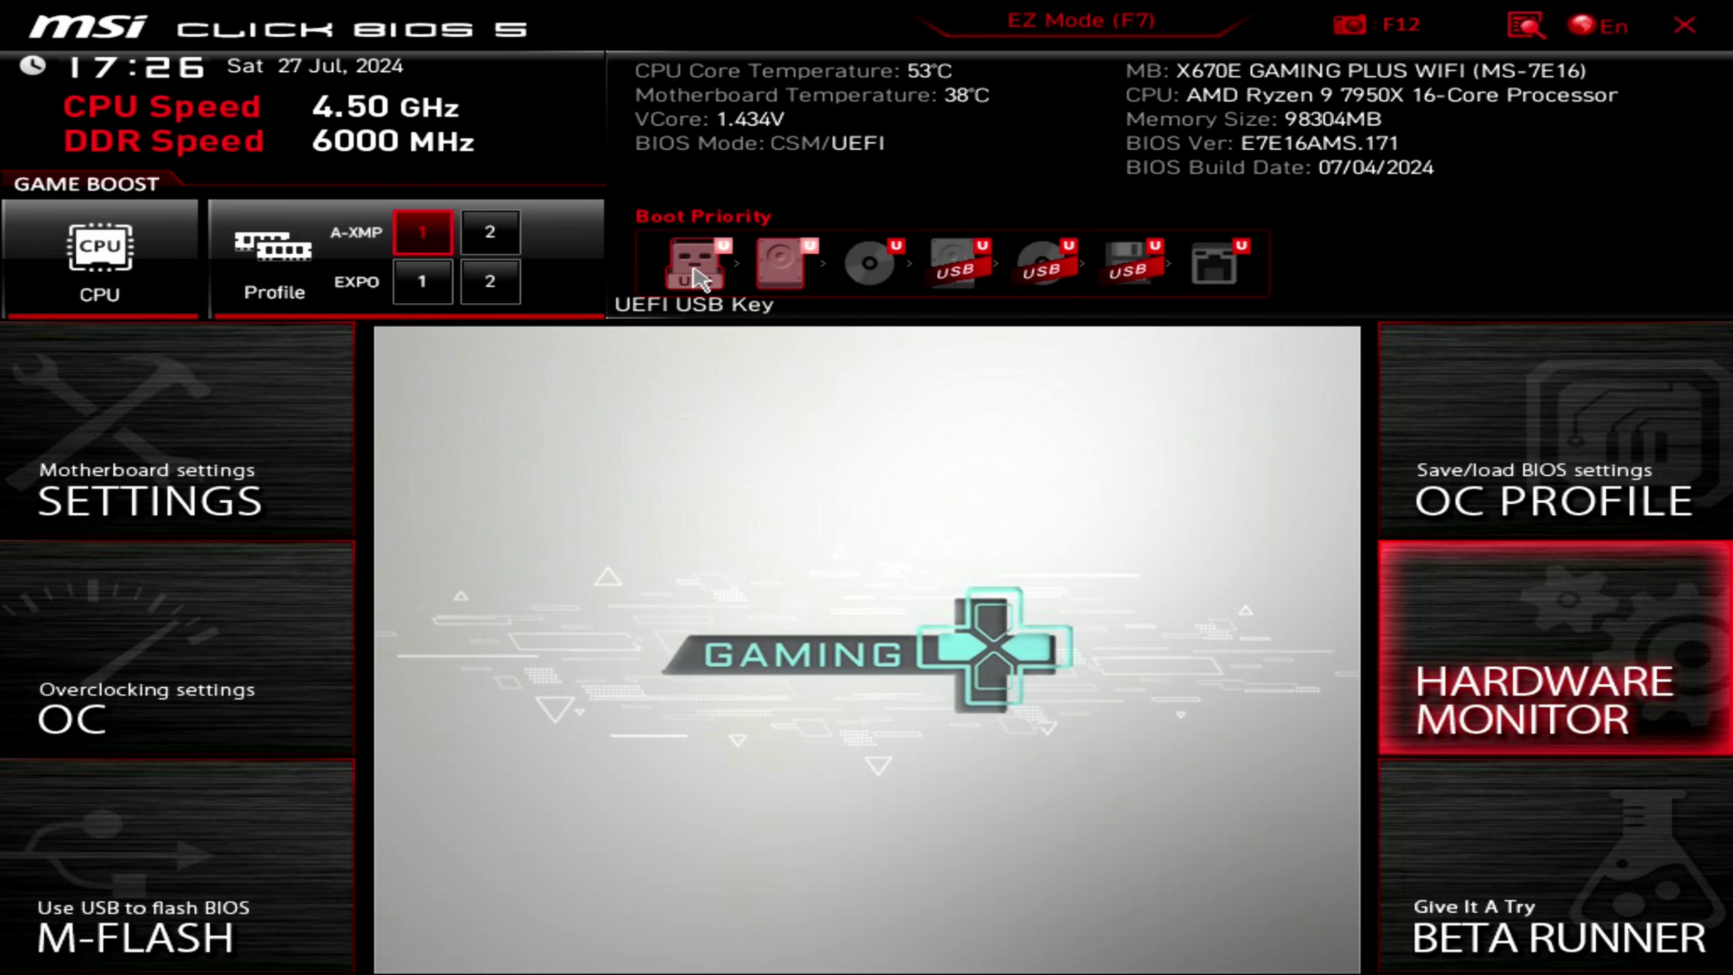
pyautogui.press('F10')
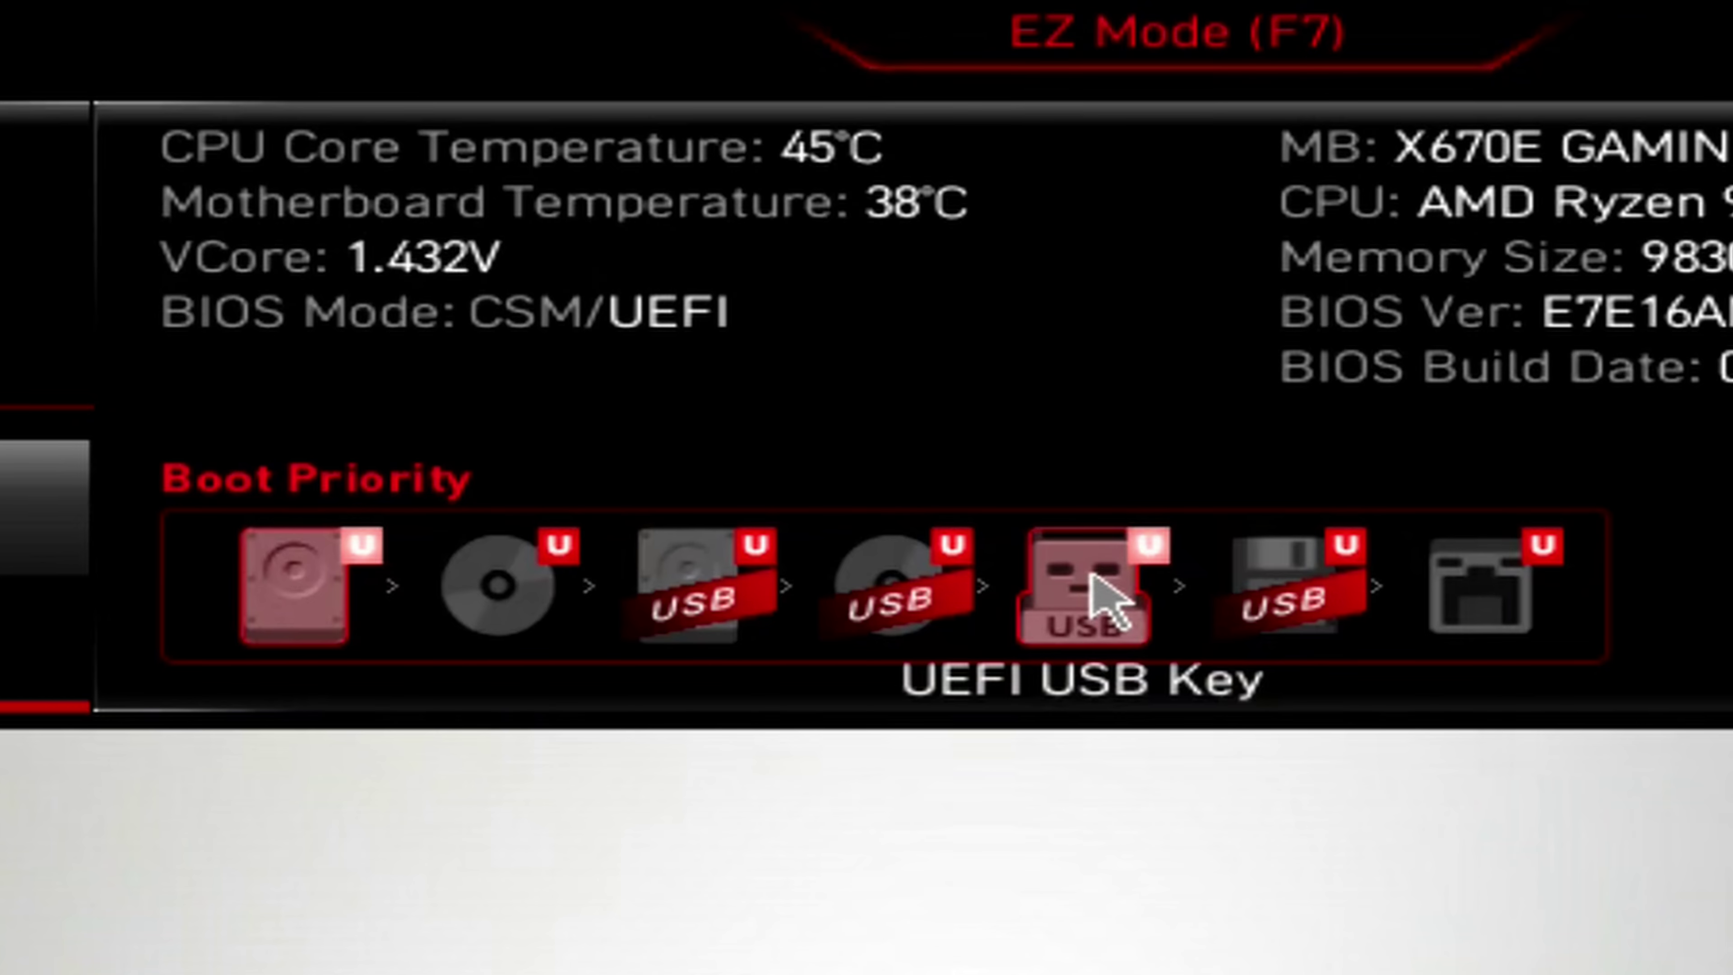
pyautogui.moveTo(1091, 577); pyautogui.dragTo(301, 627)
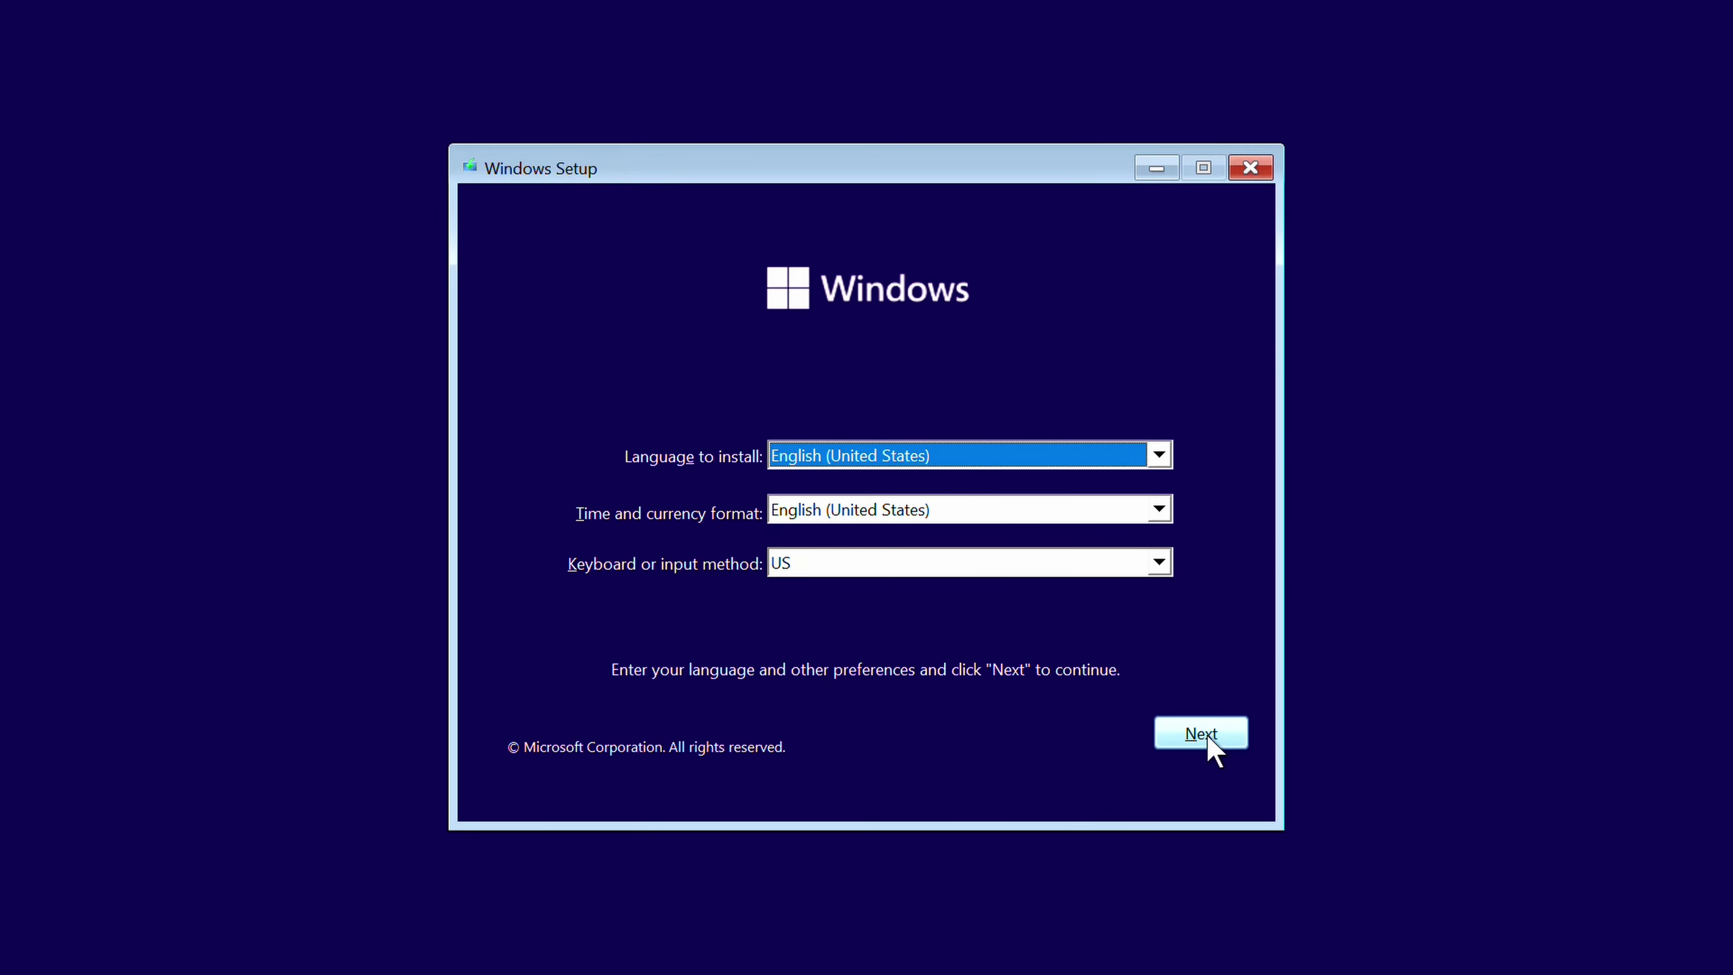
# Start the Windows installation with English (United States) and the US keyboard, and continue without a product key
pyautogui.click(1207, 737)
pyautogui.click(883, 493)
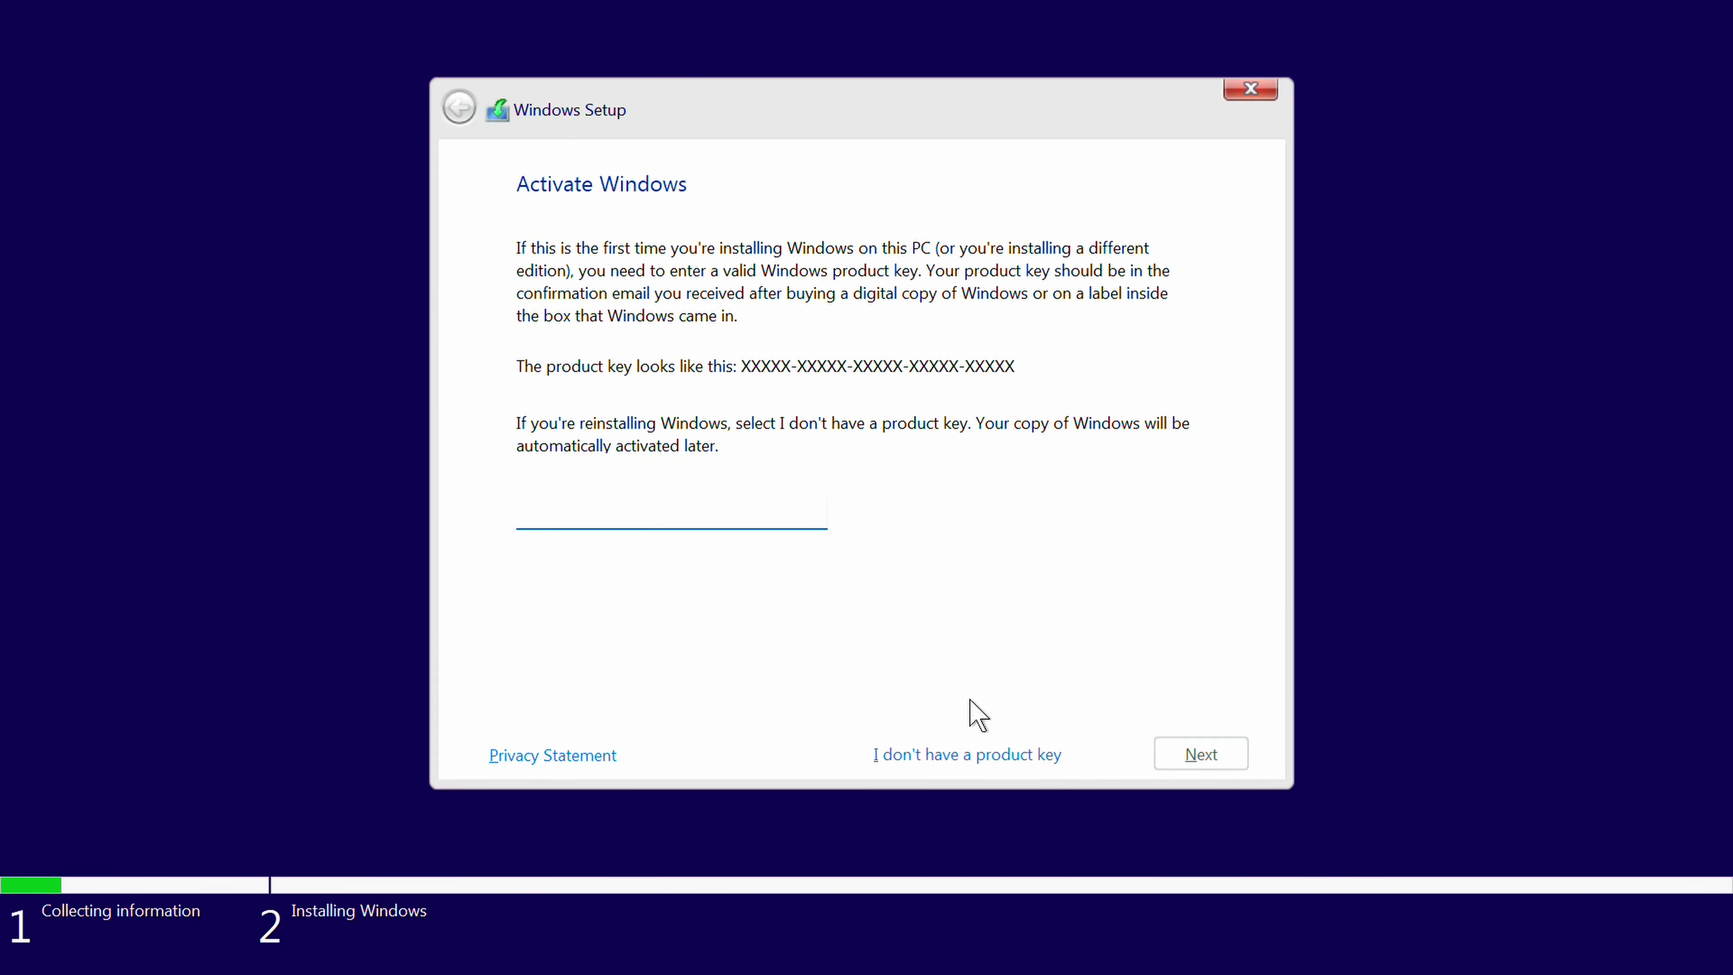
pyautogui.click(955, 755)
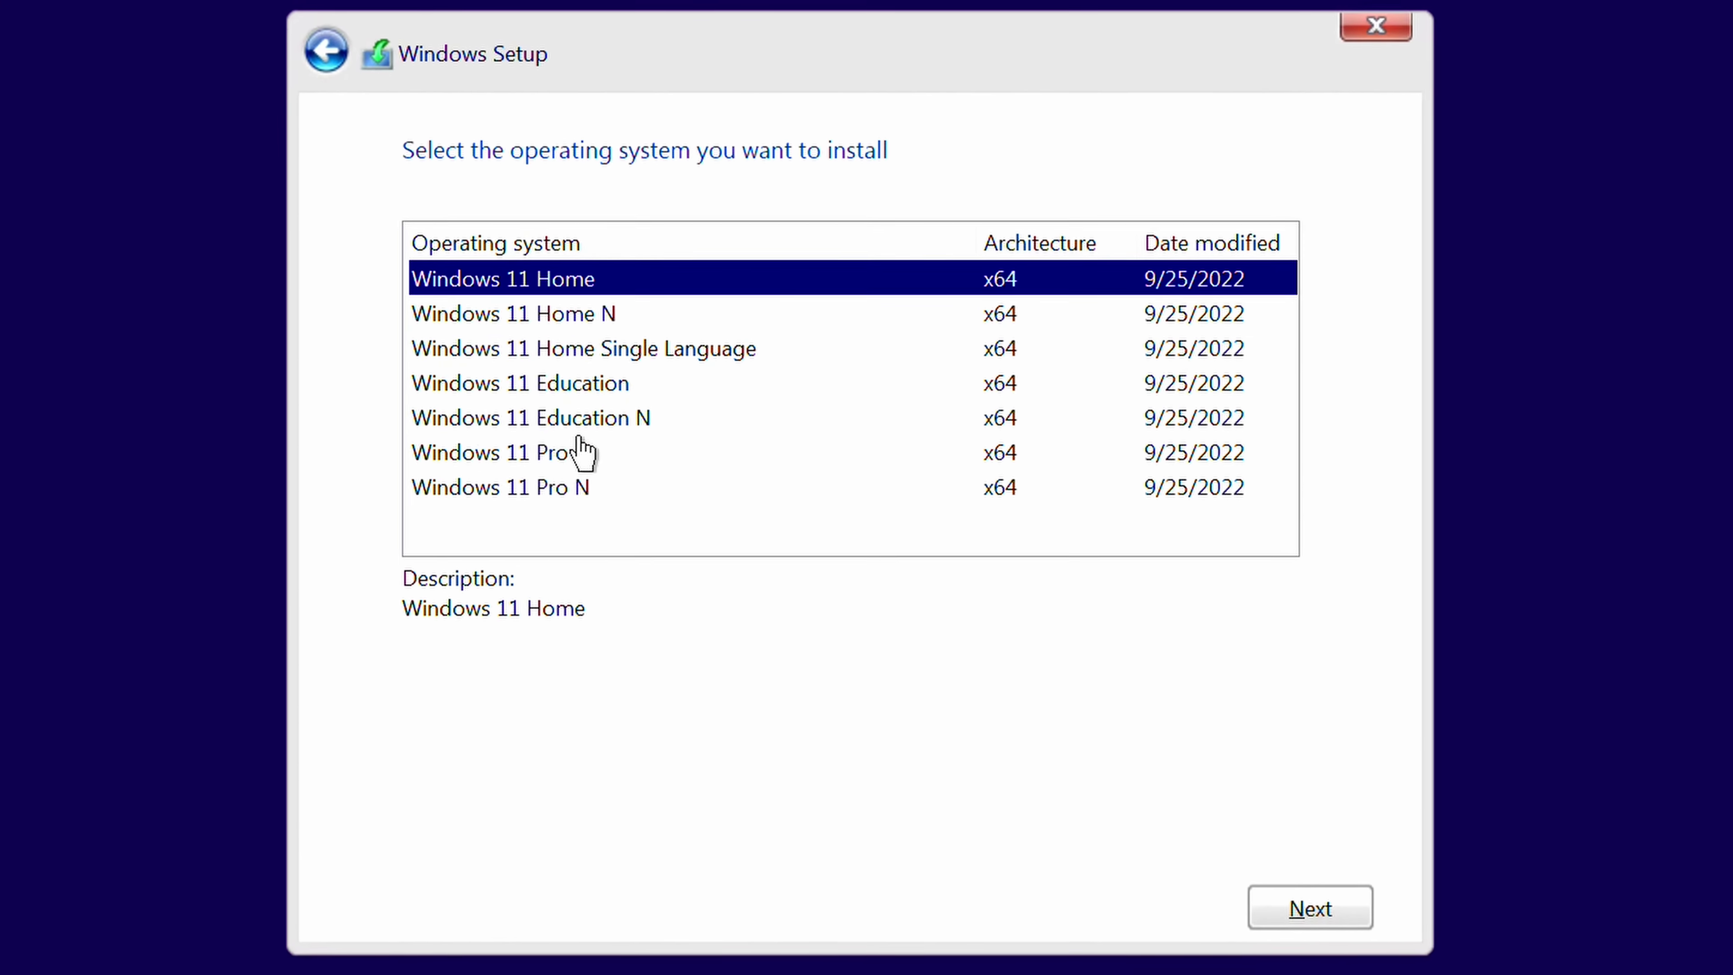
# Choose Windows 11 Pro as the operating system to install and accept the Microsoft Software License Terms
pyautogui.click(571, 458)
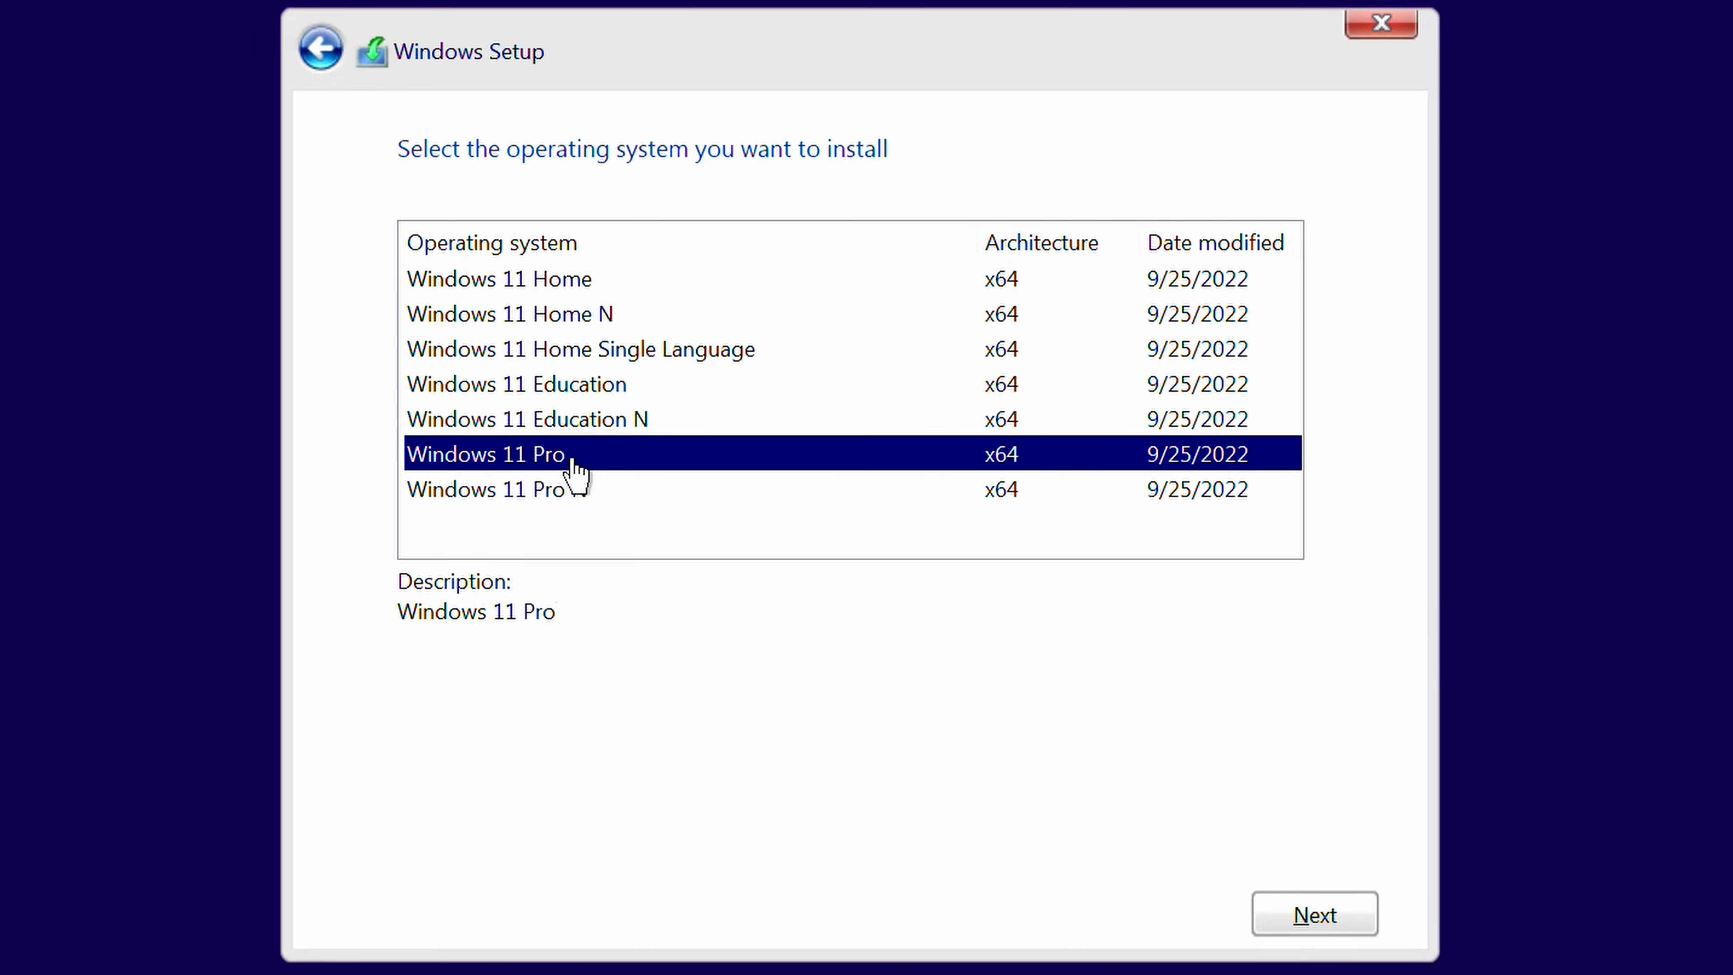
pyautogui.click(1294, 917)
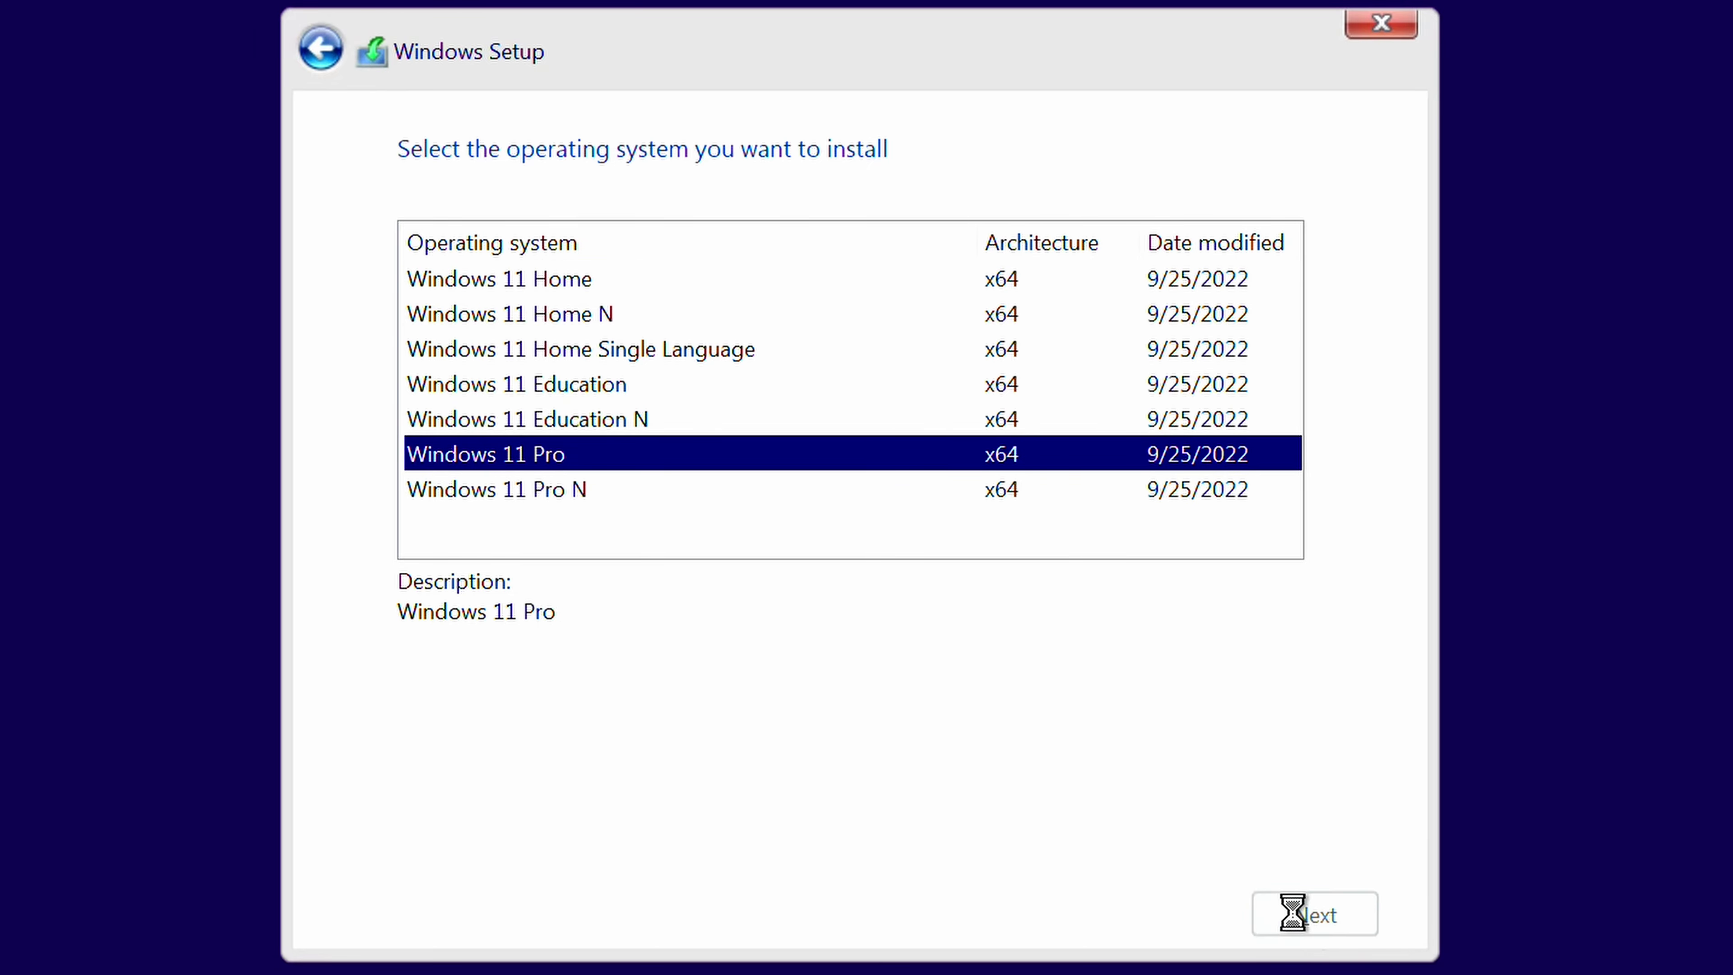
pyautogui.moveTo(1309, 271); pyautogui.dragTo(1312, 840)
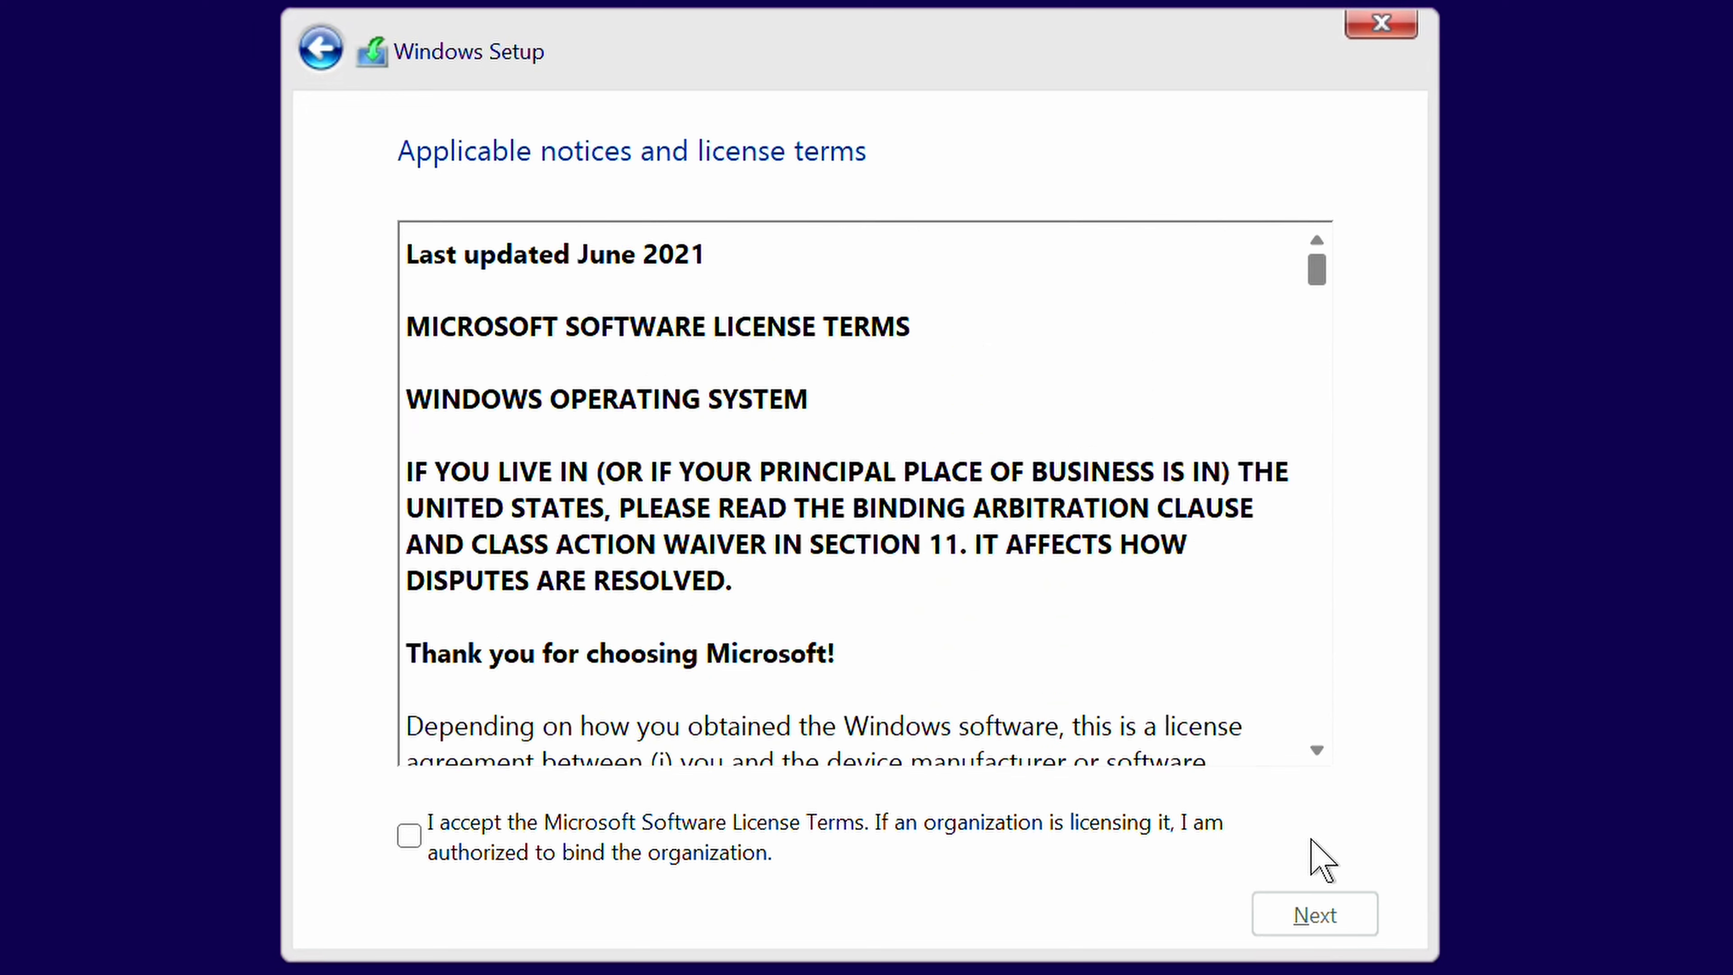
pyautogui.click(431, 844)
pyautogui.click(1315, 918)
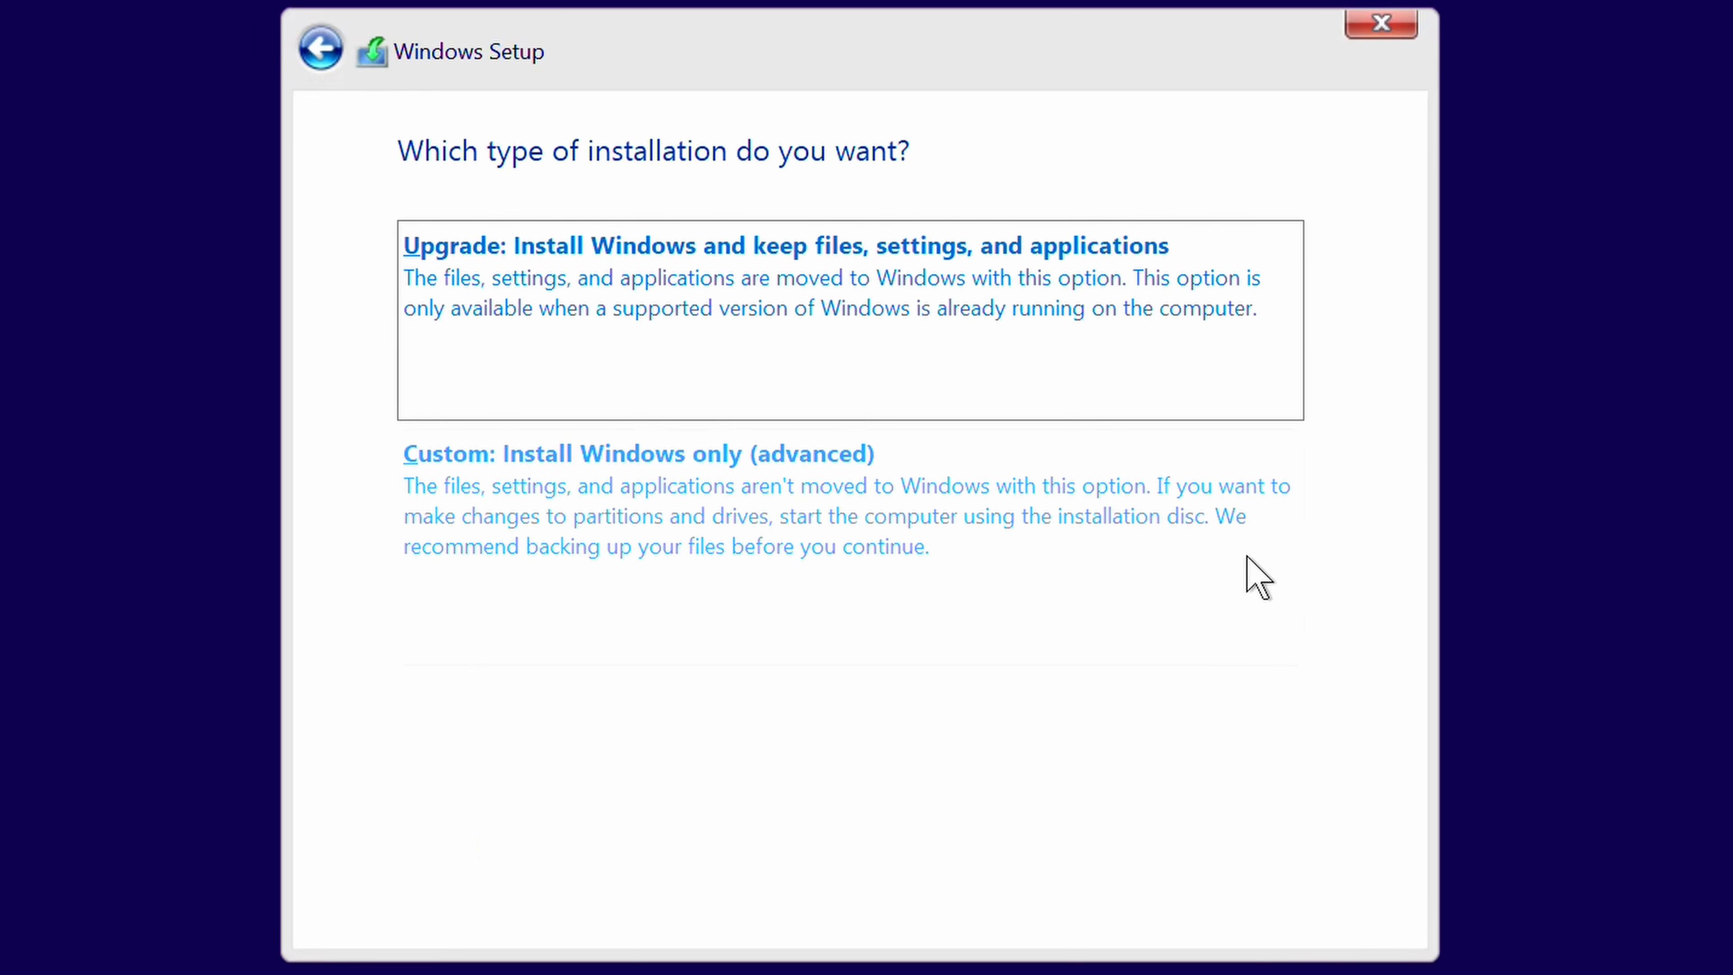
# Choose the custom Windows-only installation and install to the unallocated space on Drive 1
pyautogui.click(707, 471)
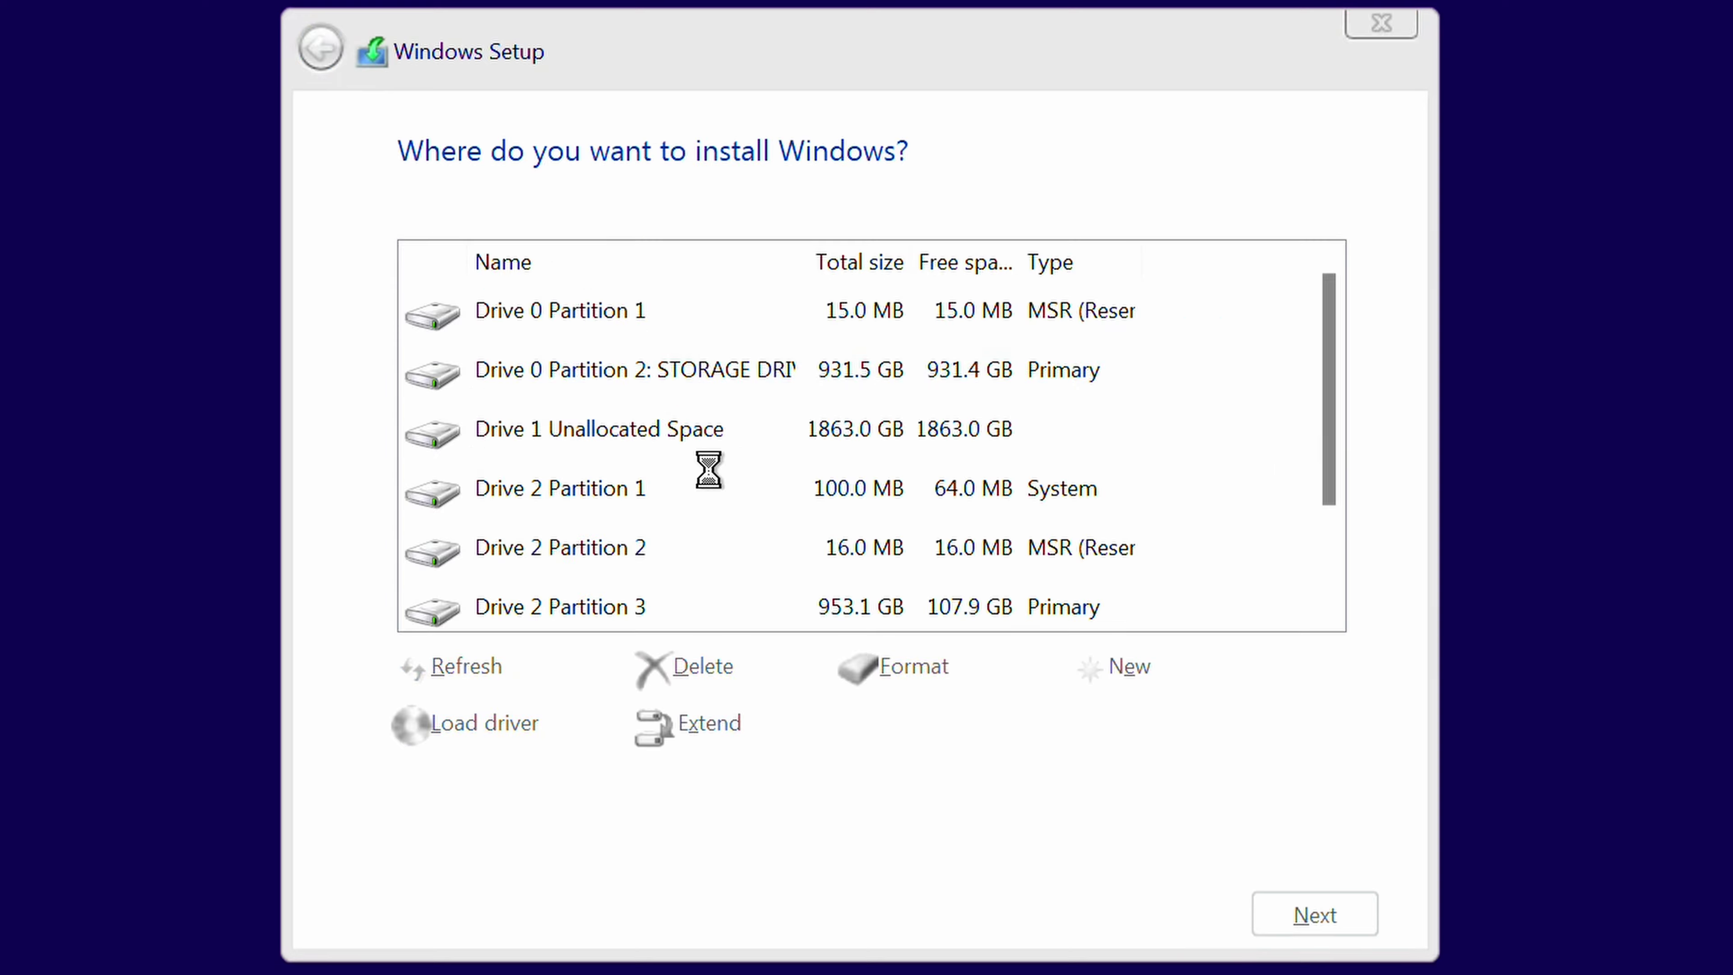
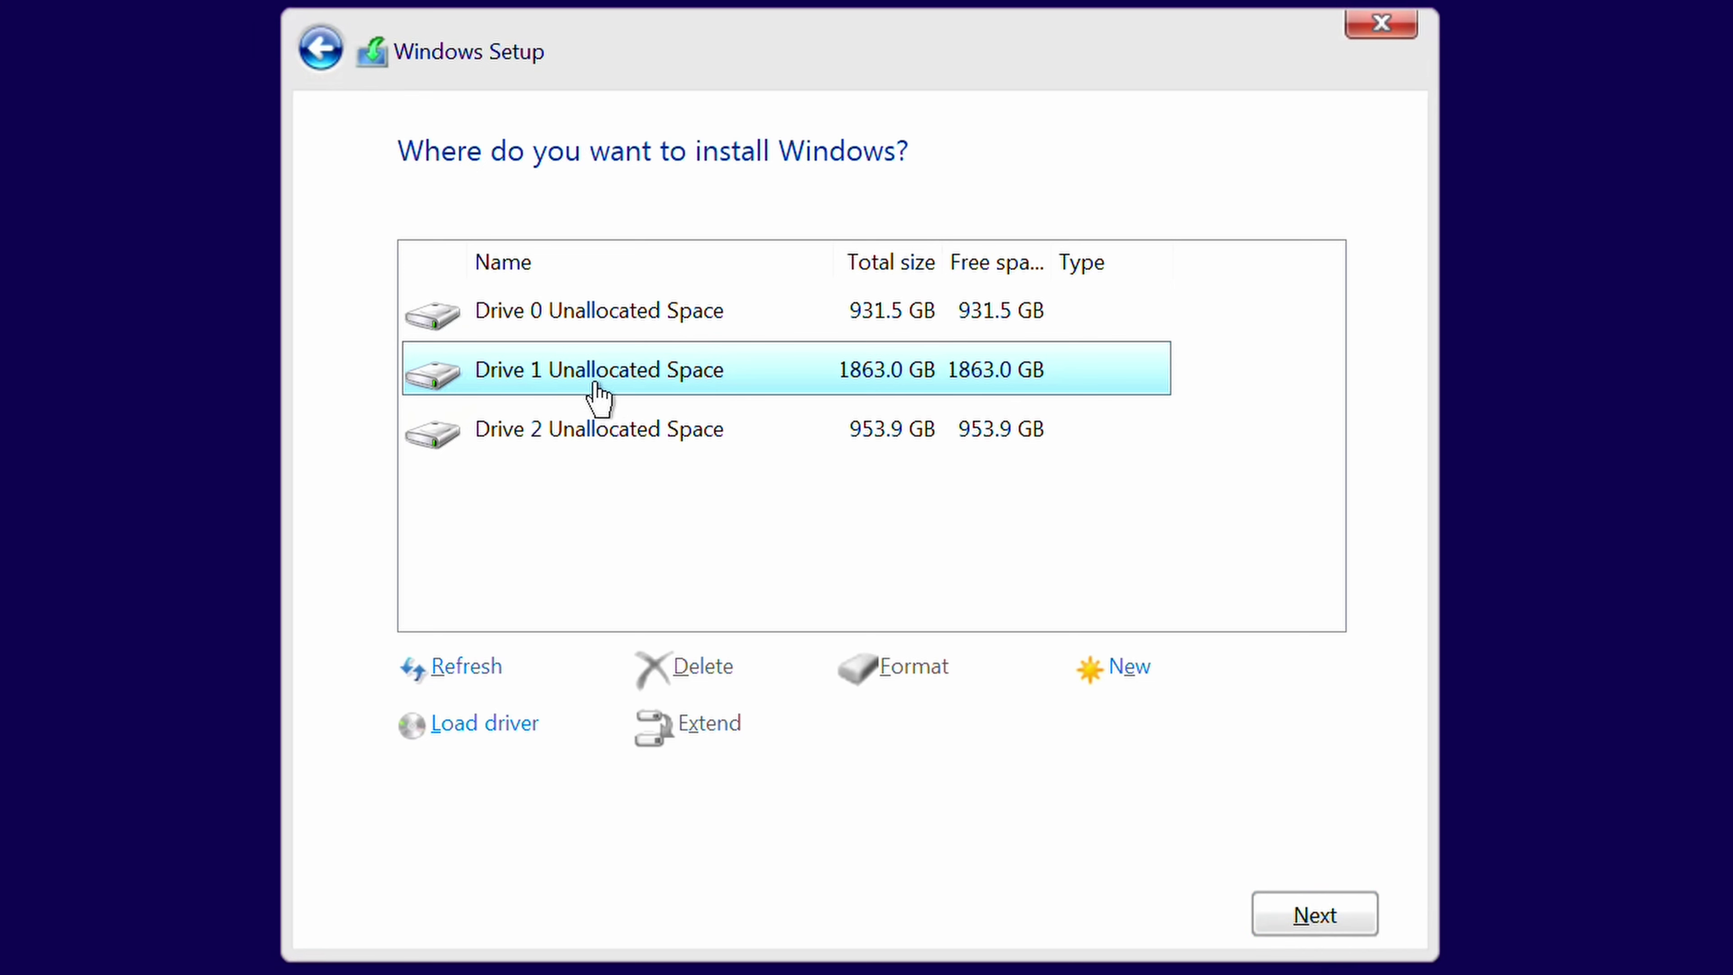
pyautogui.click(1315, 915)
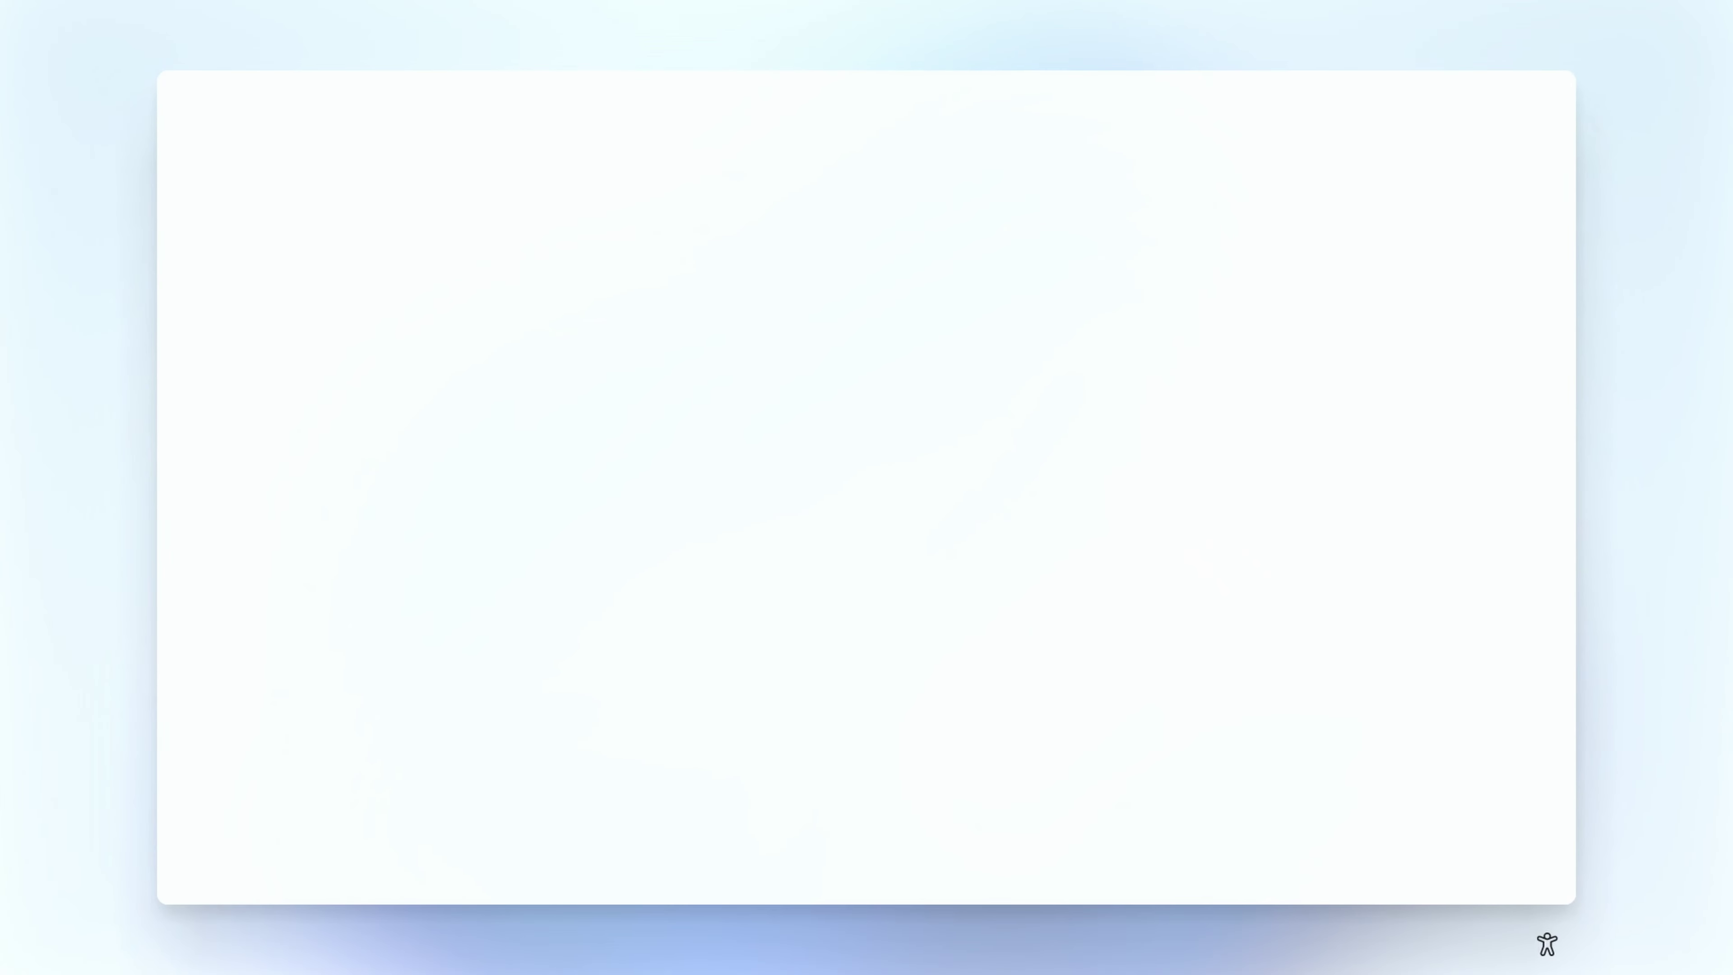
# Accept the preselected country or region and the US keyboard layout, and skip adding a second layout
pyautogui.scroll(-2, 1353, 553)
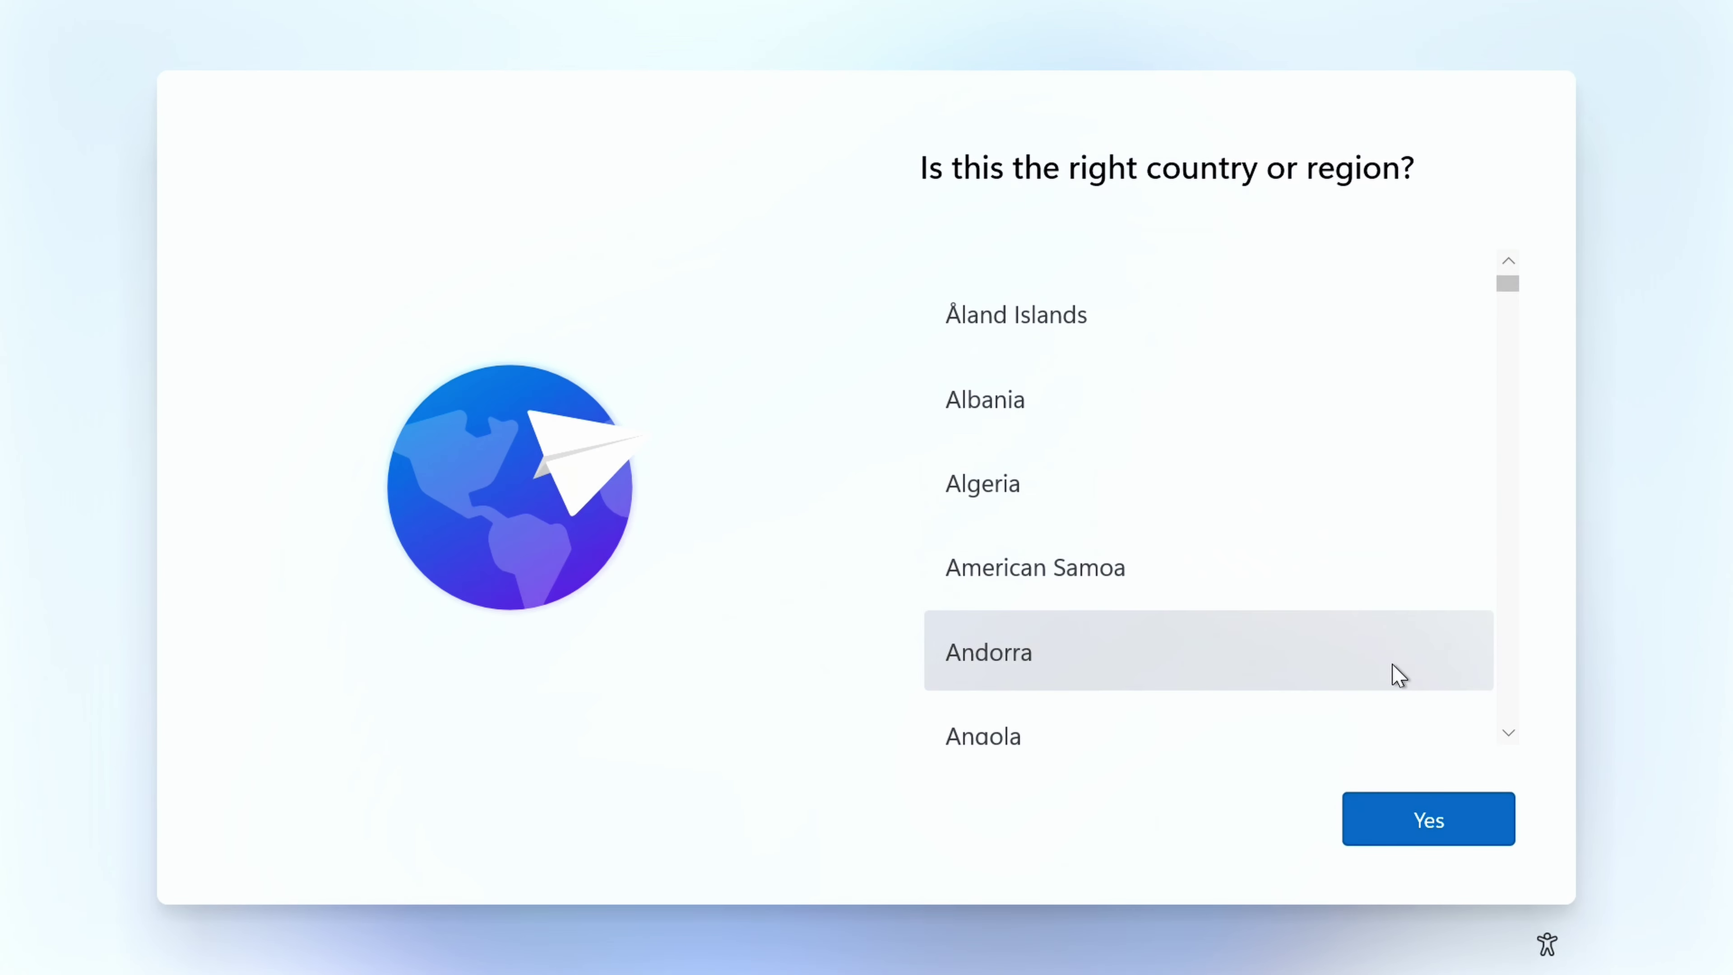
pyautogui.click(1392, 839)
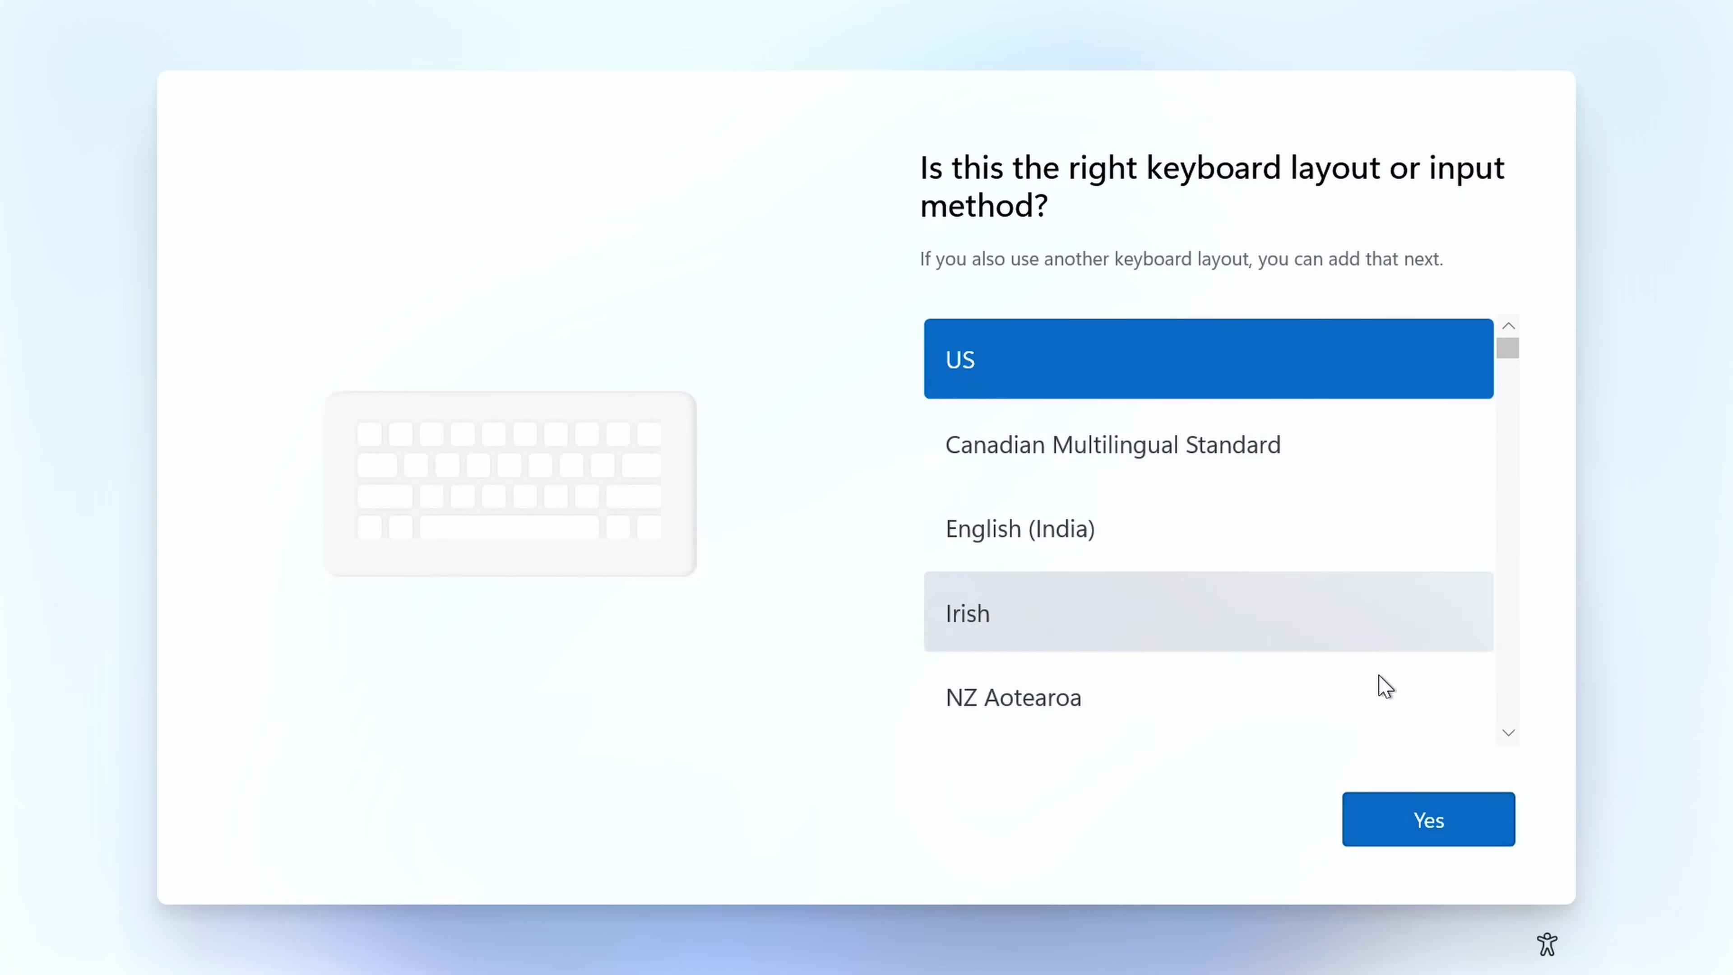
pyautogui.click(1395, 807)
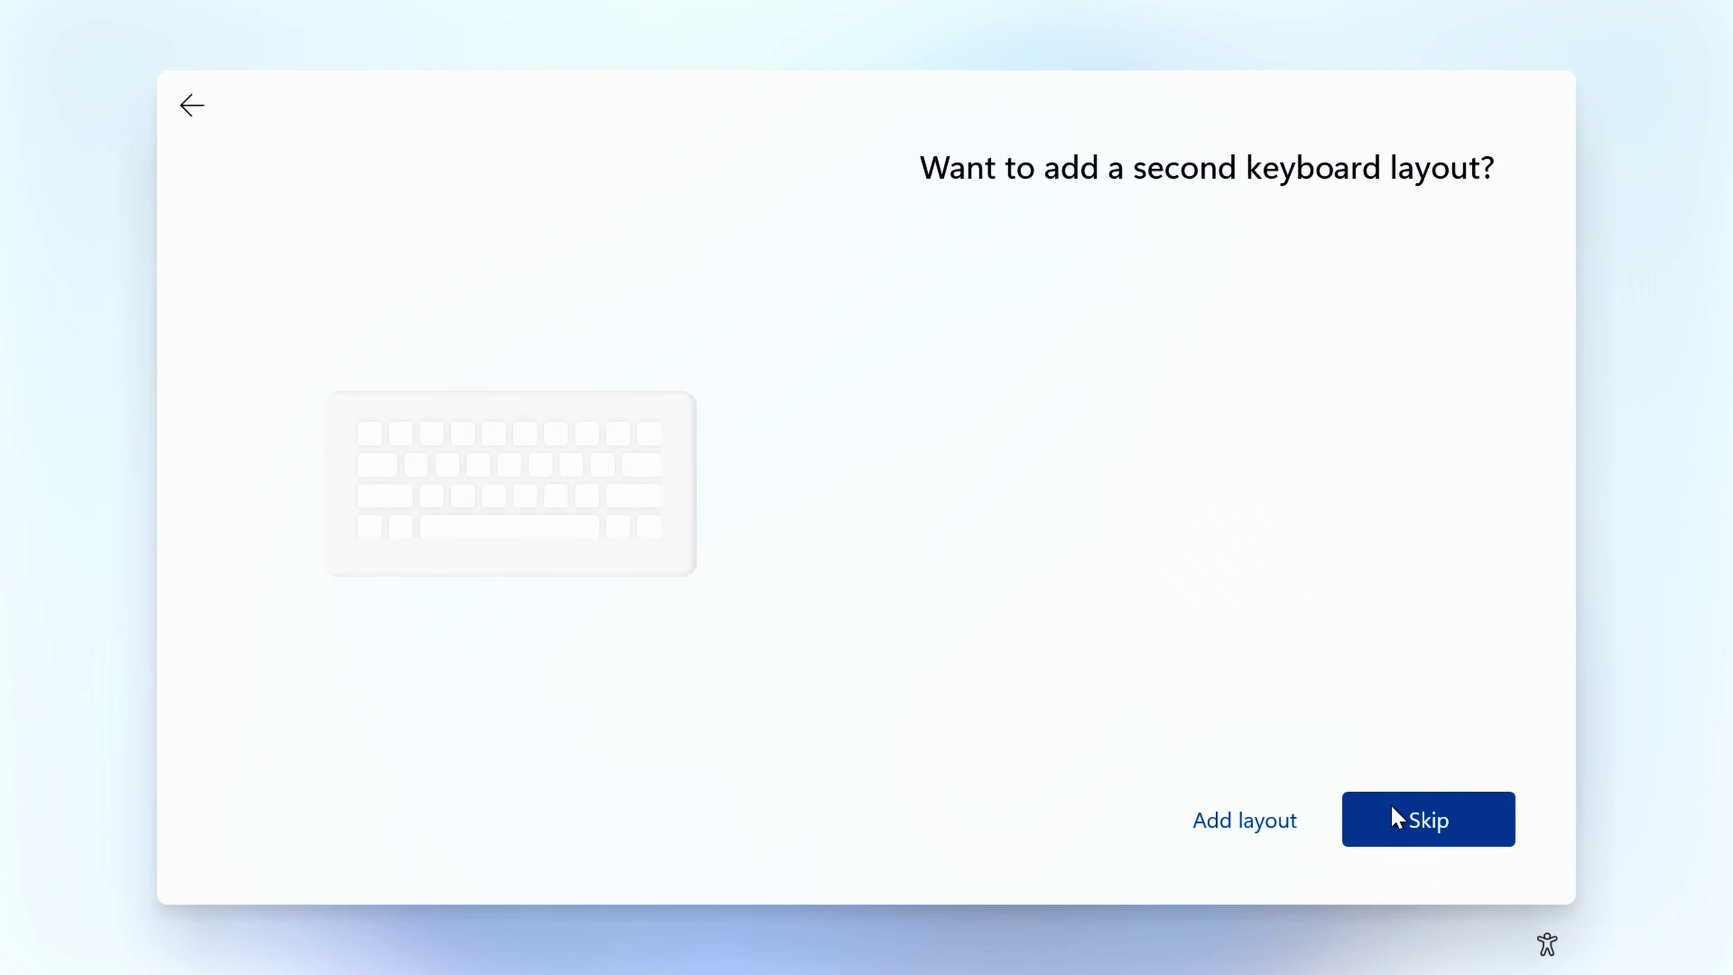
pyautogui.click(1403, 821)
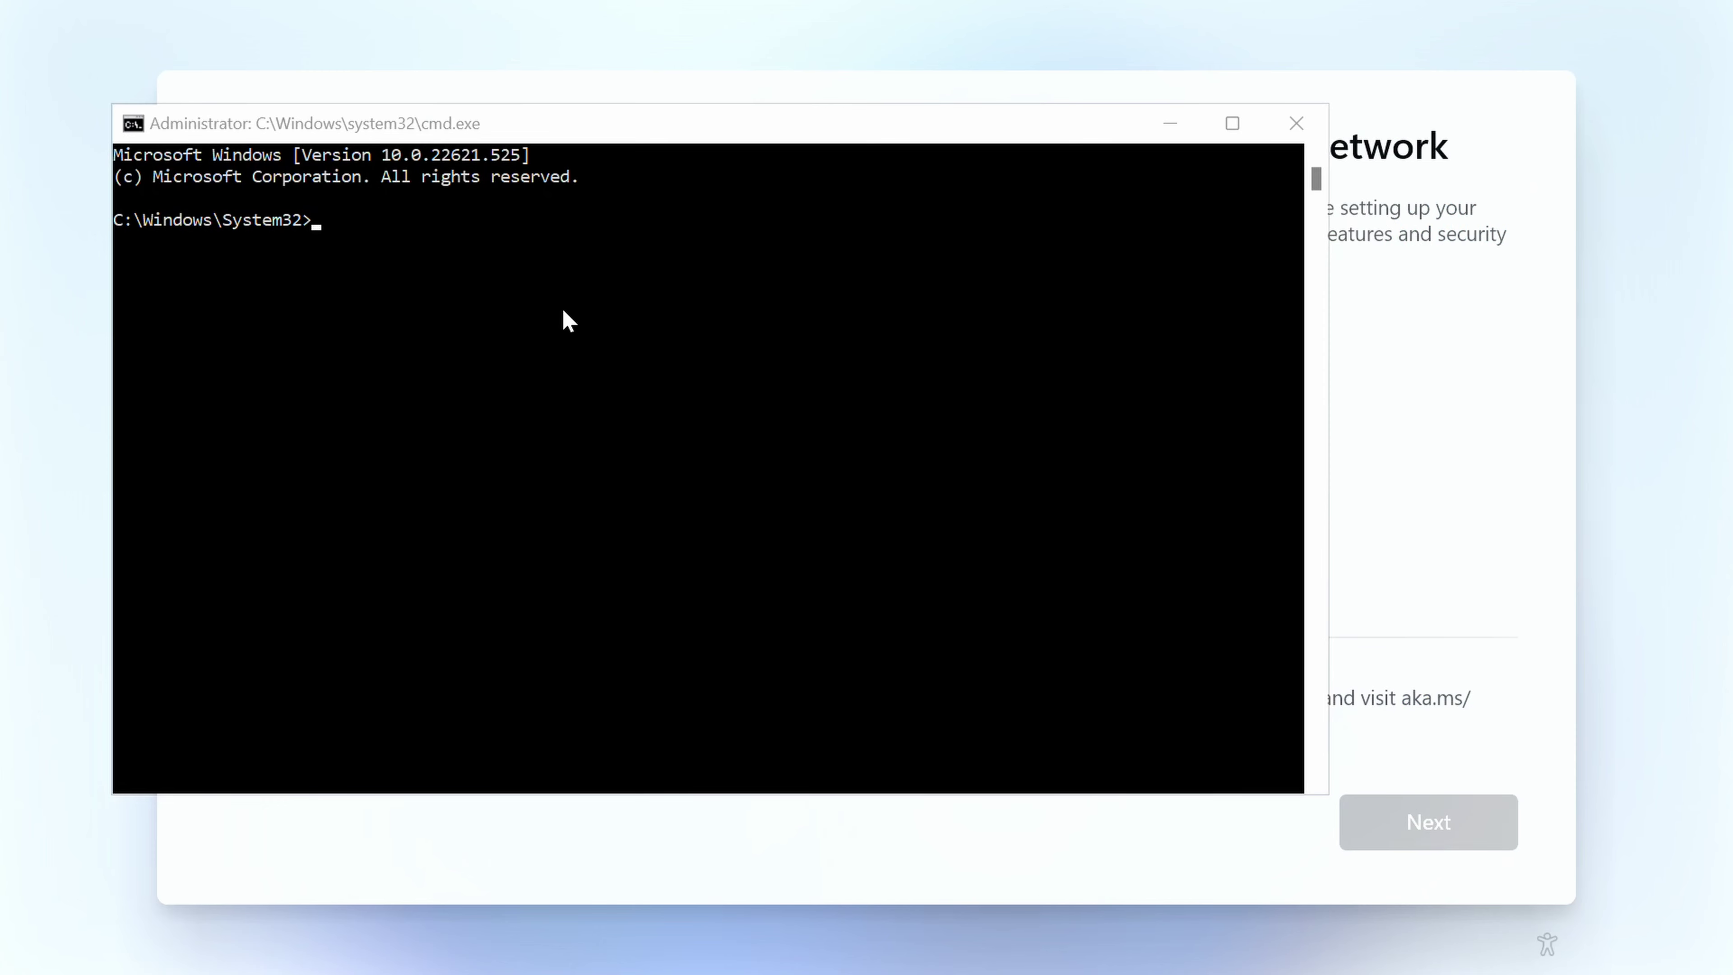
# Enter the command beginning with oobe at the administrator command prompt on the network setup page
pyautogui.click(564, 311)
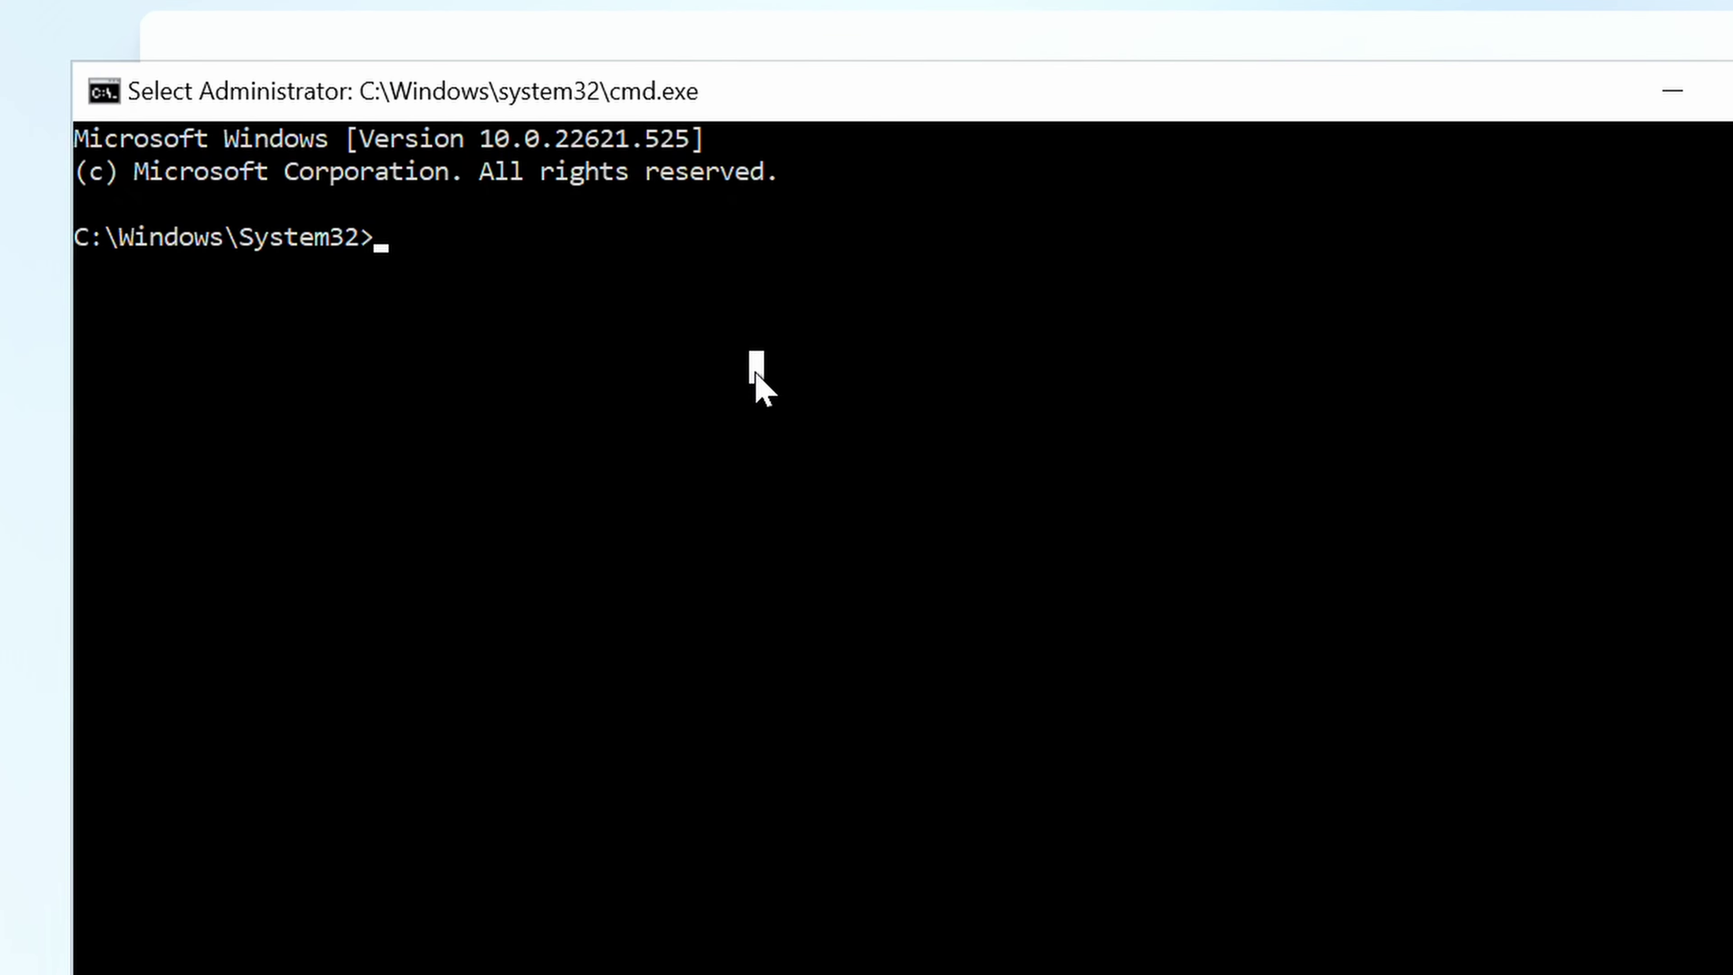
pyautogui.write('oobe')
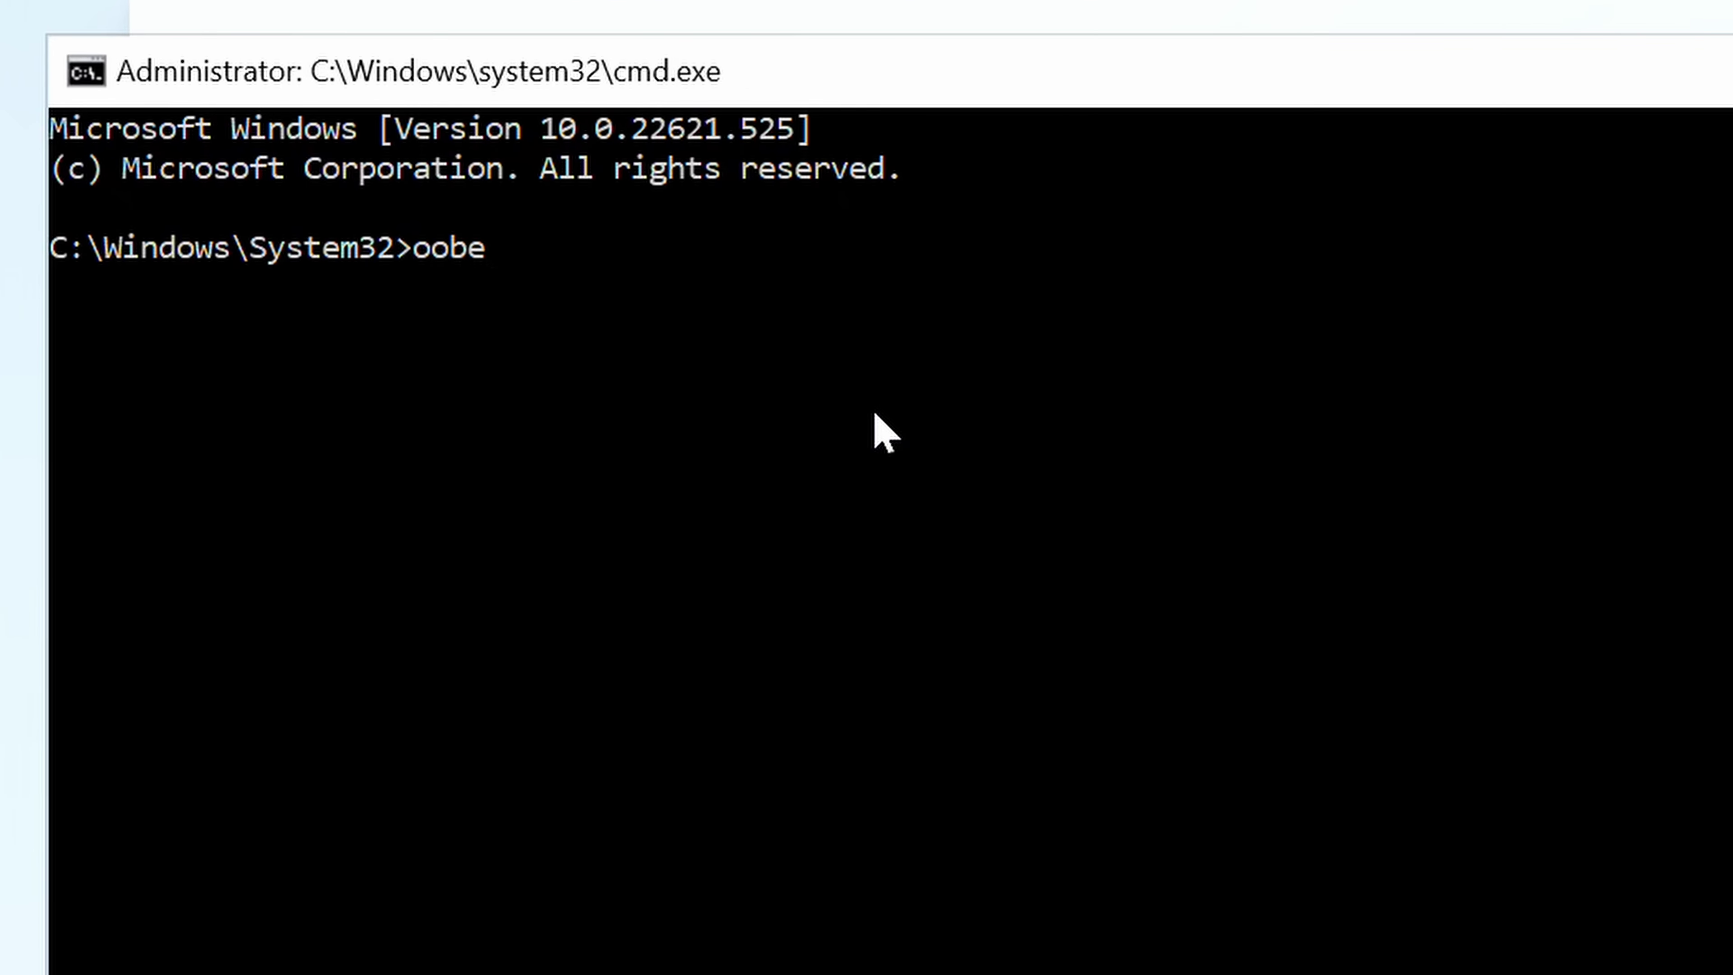